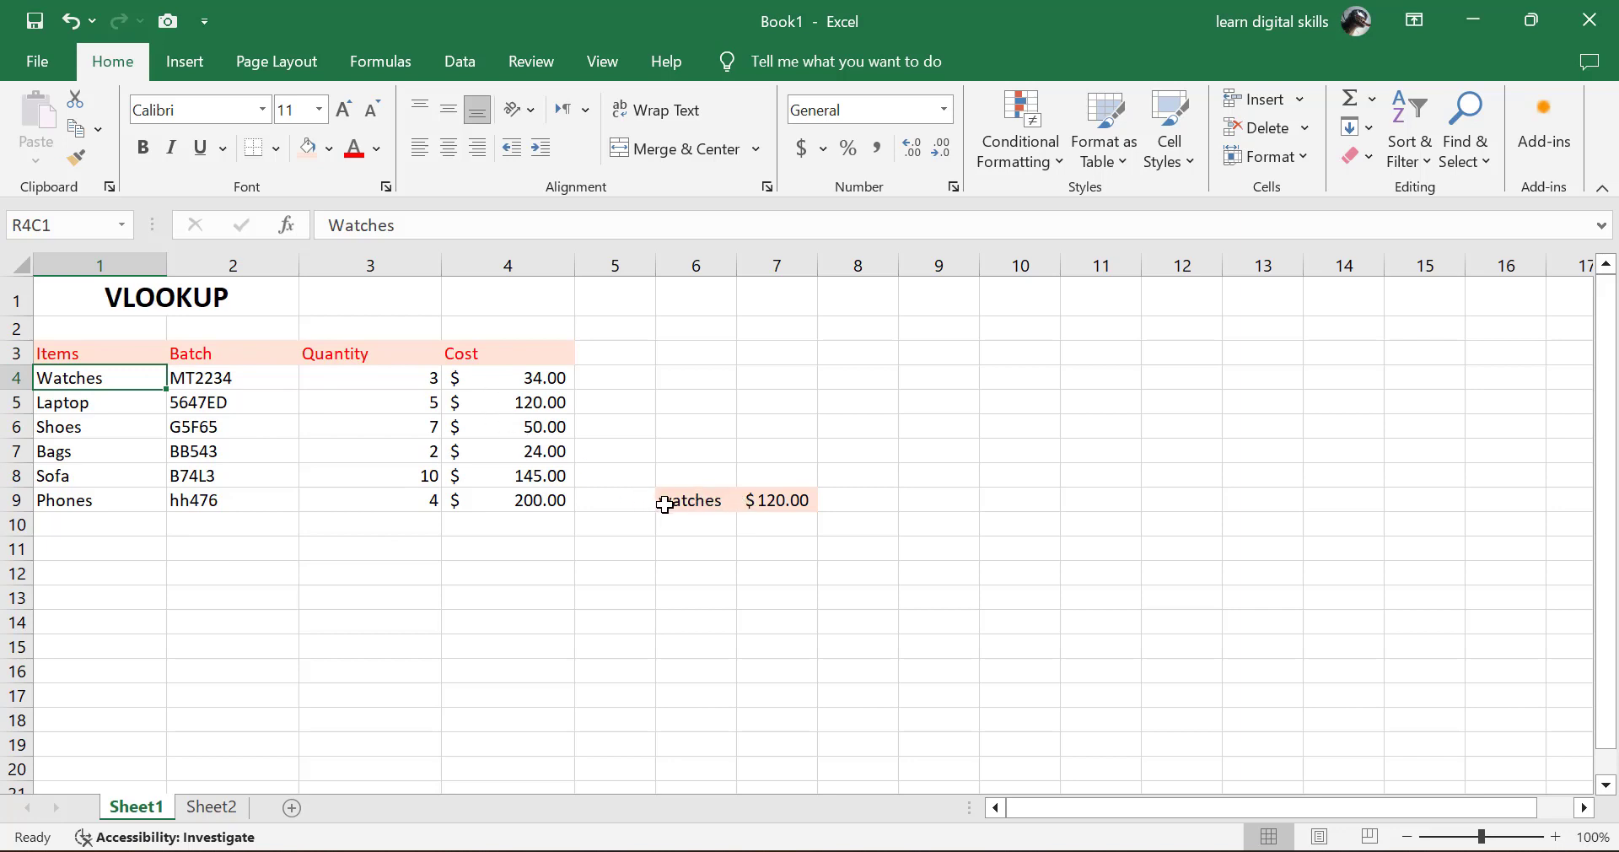
Step: Replace the lookup item 'watches' with Laptop
left_click(685, 498)
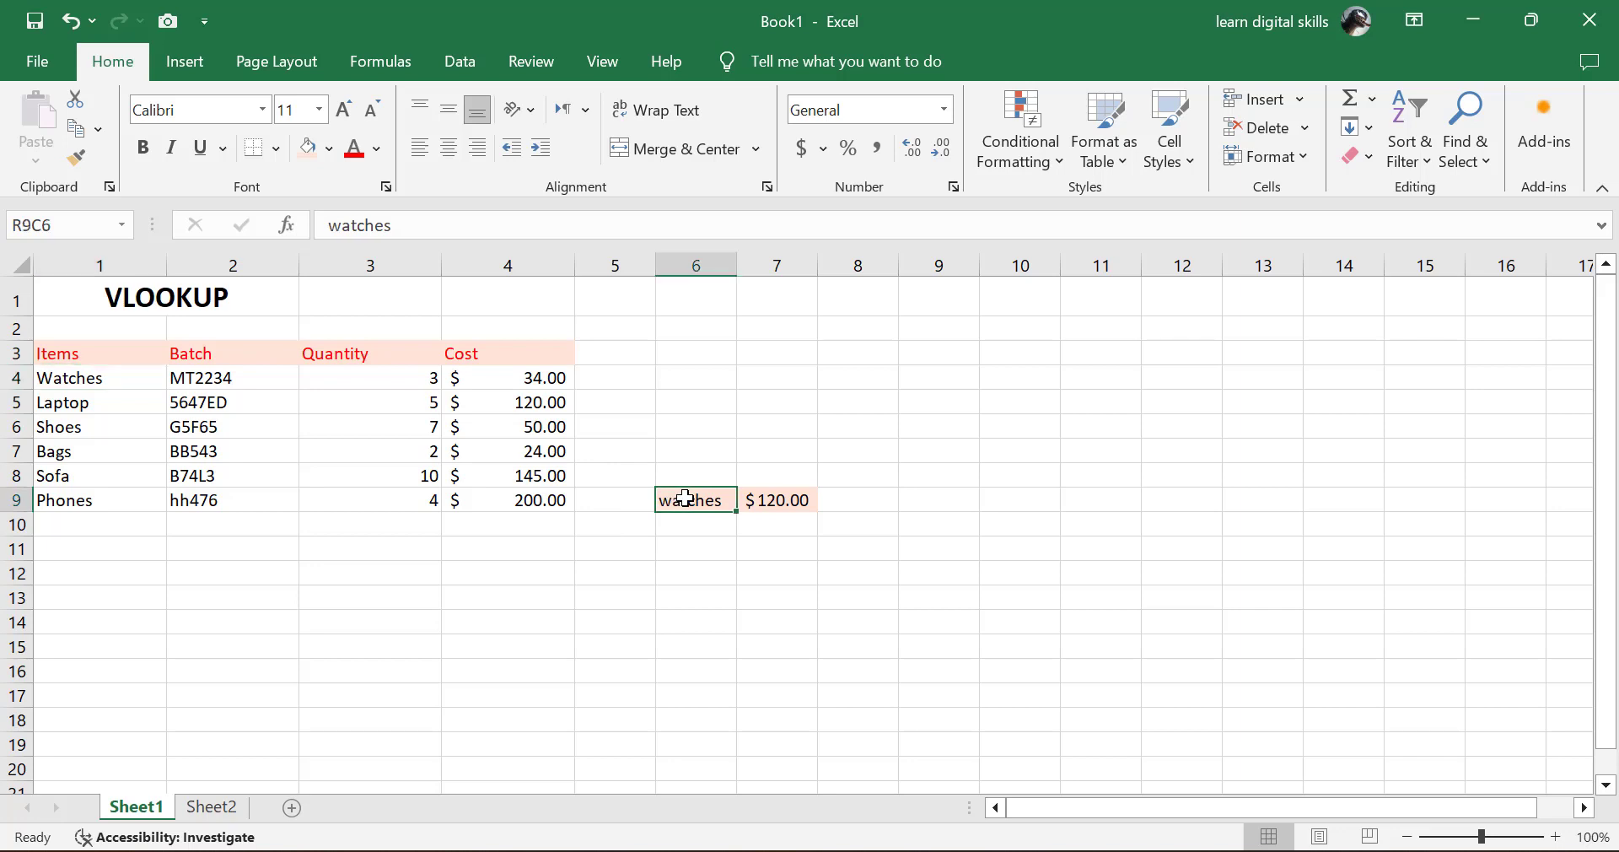
double_click(729, 500)
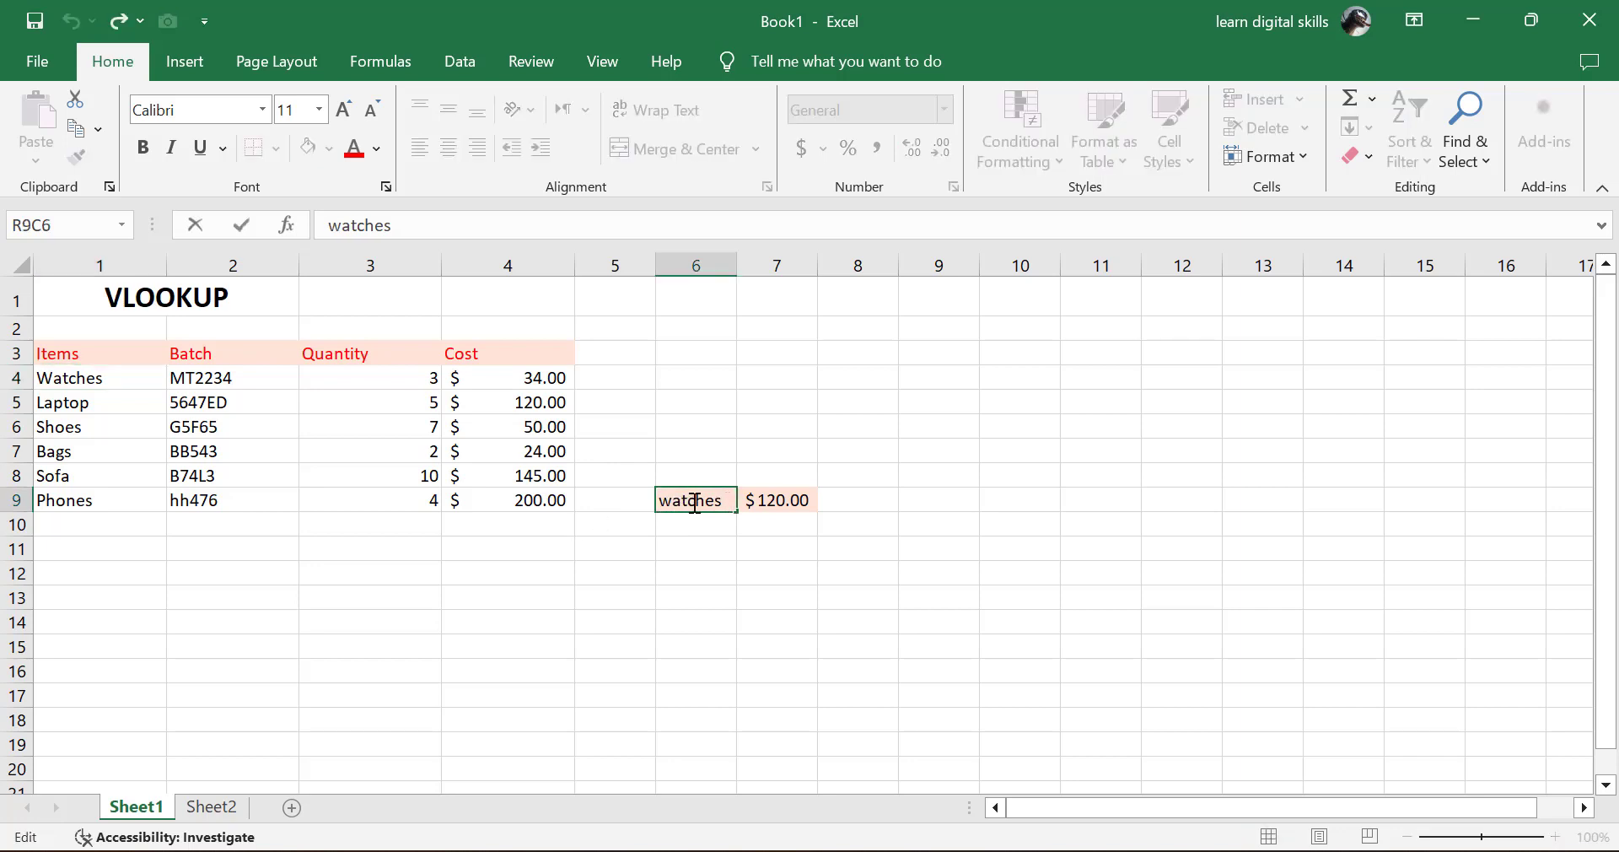
left_click(780, 504)
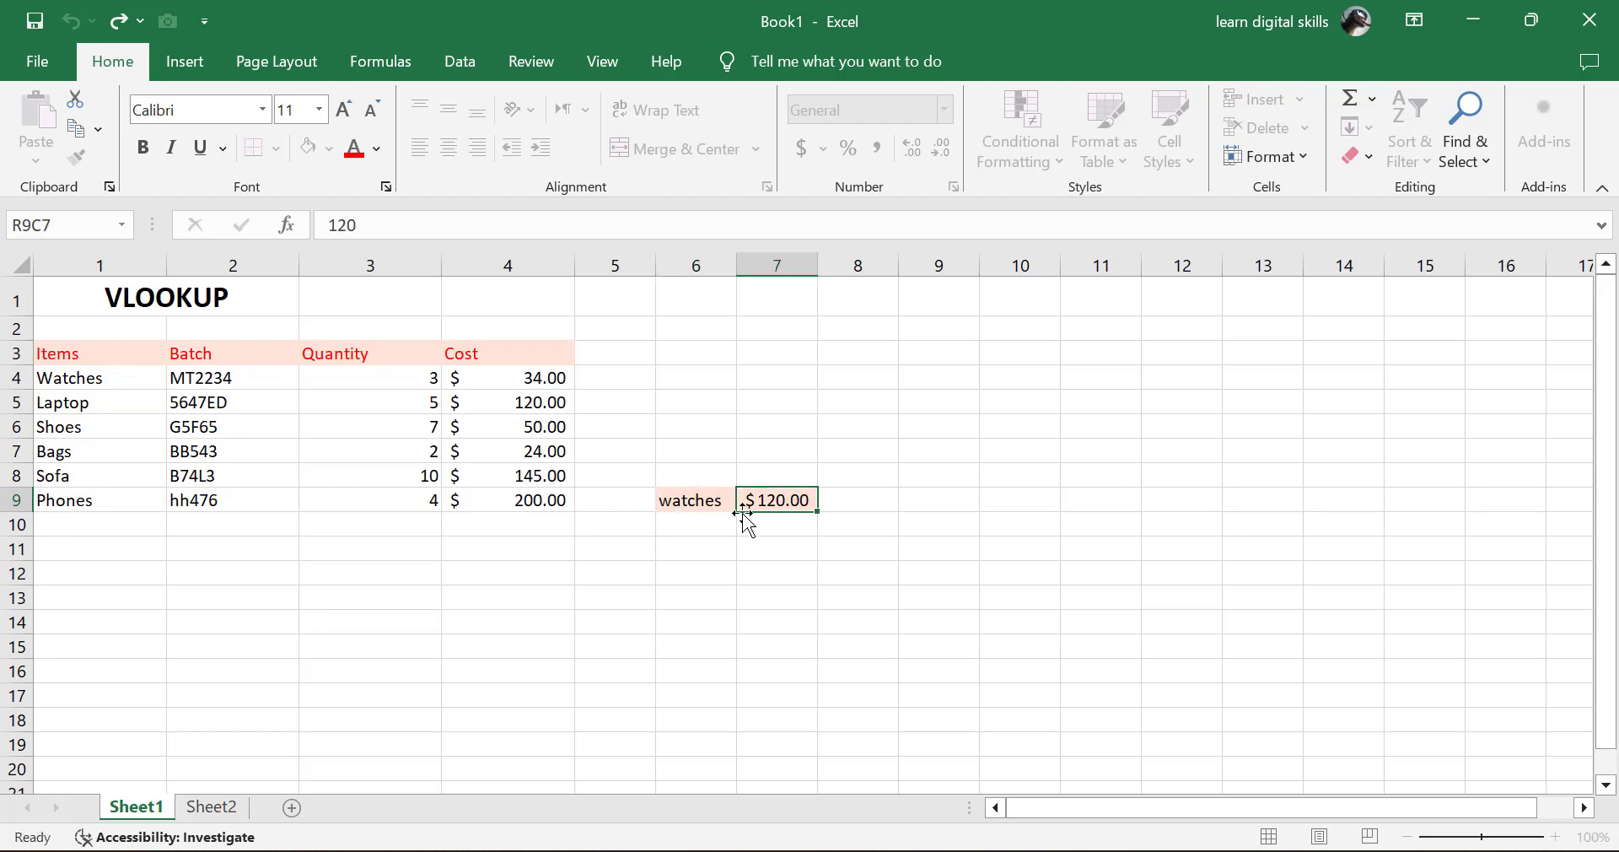
left_click(691, 503)
double_click(714, 503)
left_click_drag(714, 504, 607, 502)
type("Laptop")
left_click(768, 500)
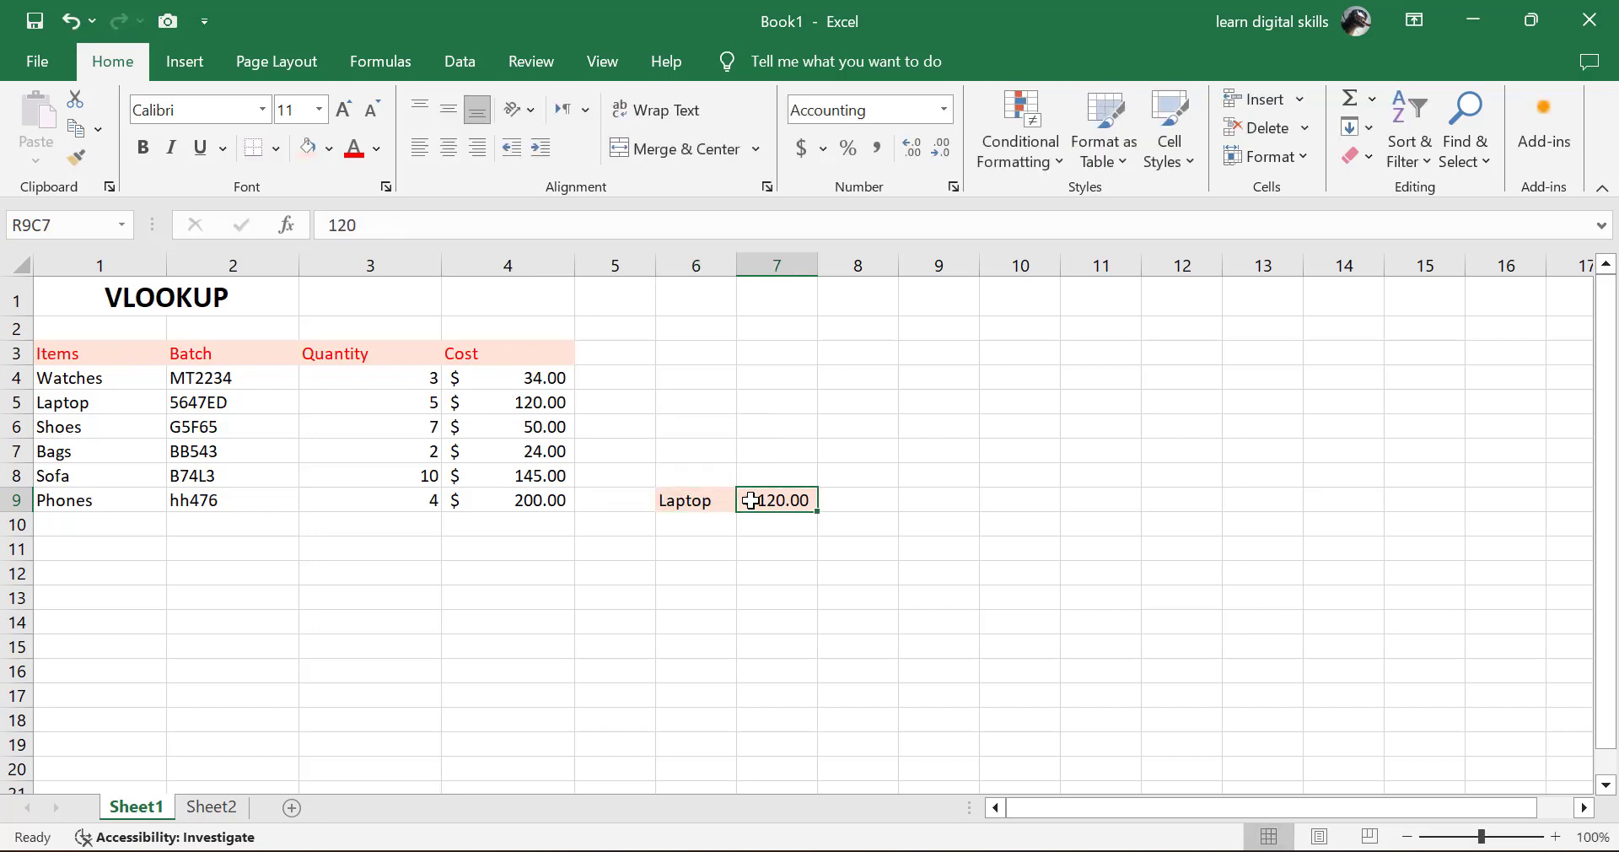
Step: Clear the 120 cost and make the two cells beside Laptop one merged Accounting-format cell
double_click(747, 500)
left_click_drag(40, 408, 549, 402)
left_click(693, 415)
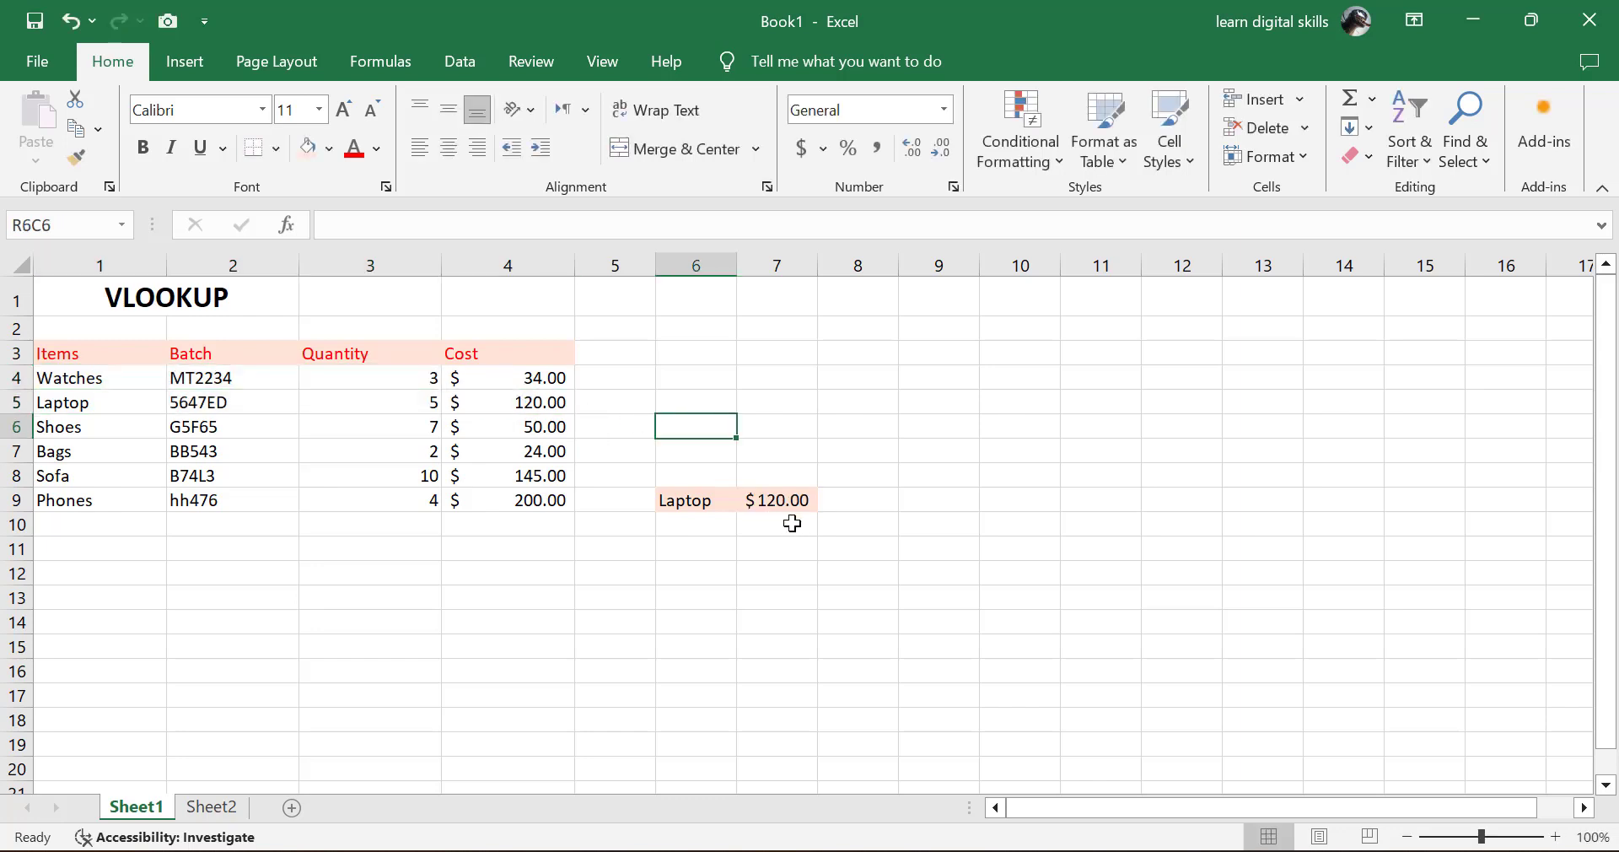
left_click(765, 524)
left_click(745, 502)
double_click(750, 502)
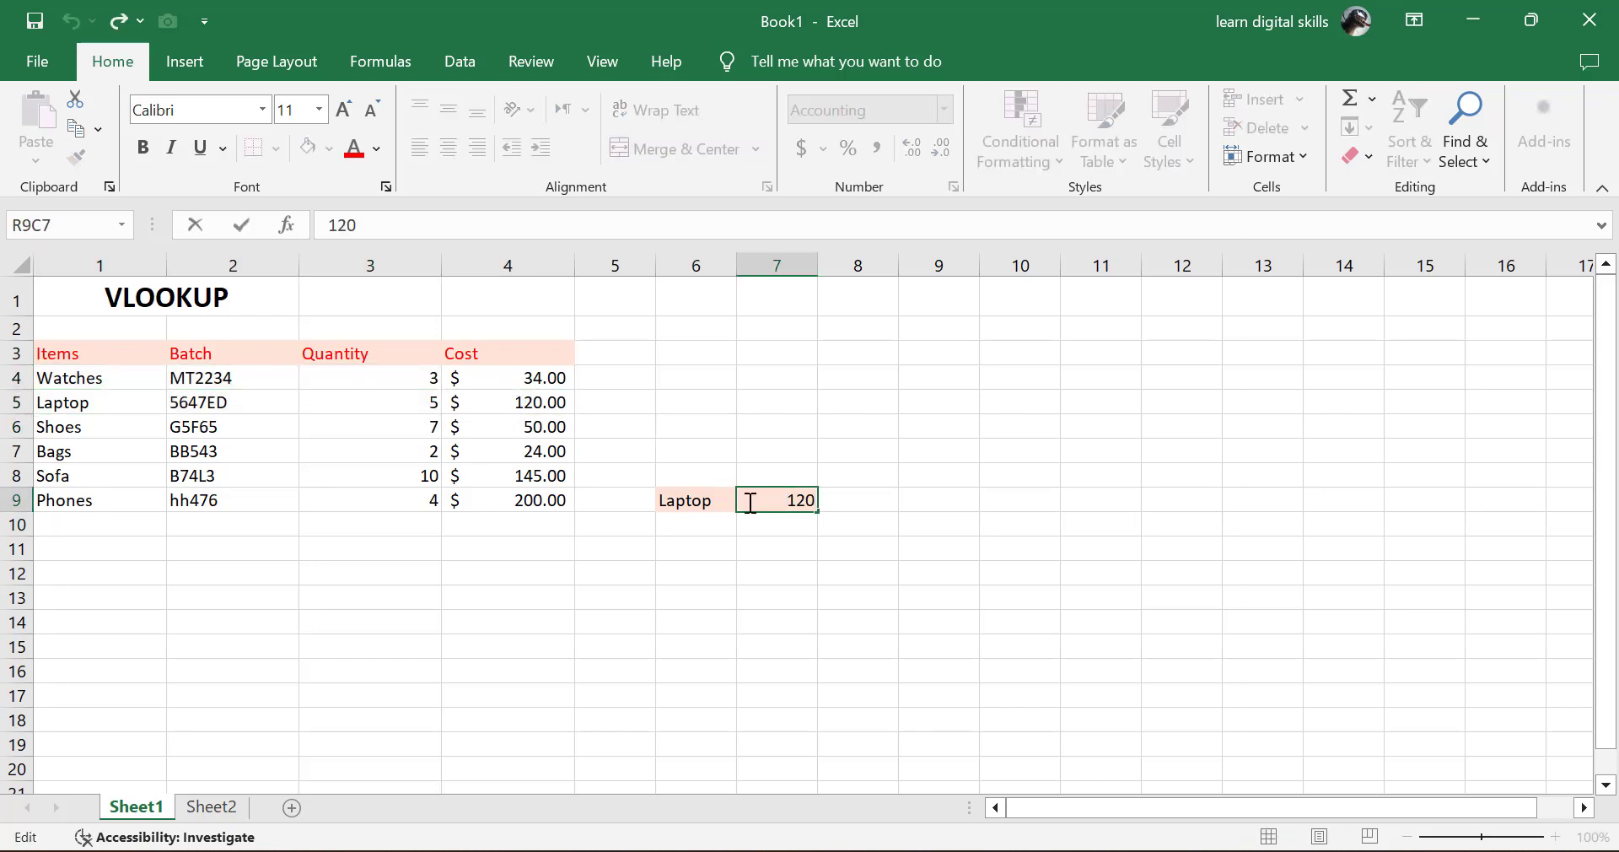
left_click_drag(750, 502, 835, 501)
left_click(753, 467)
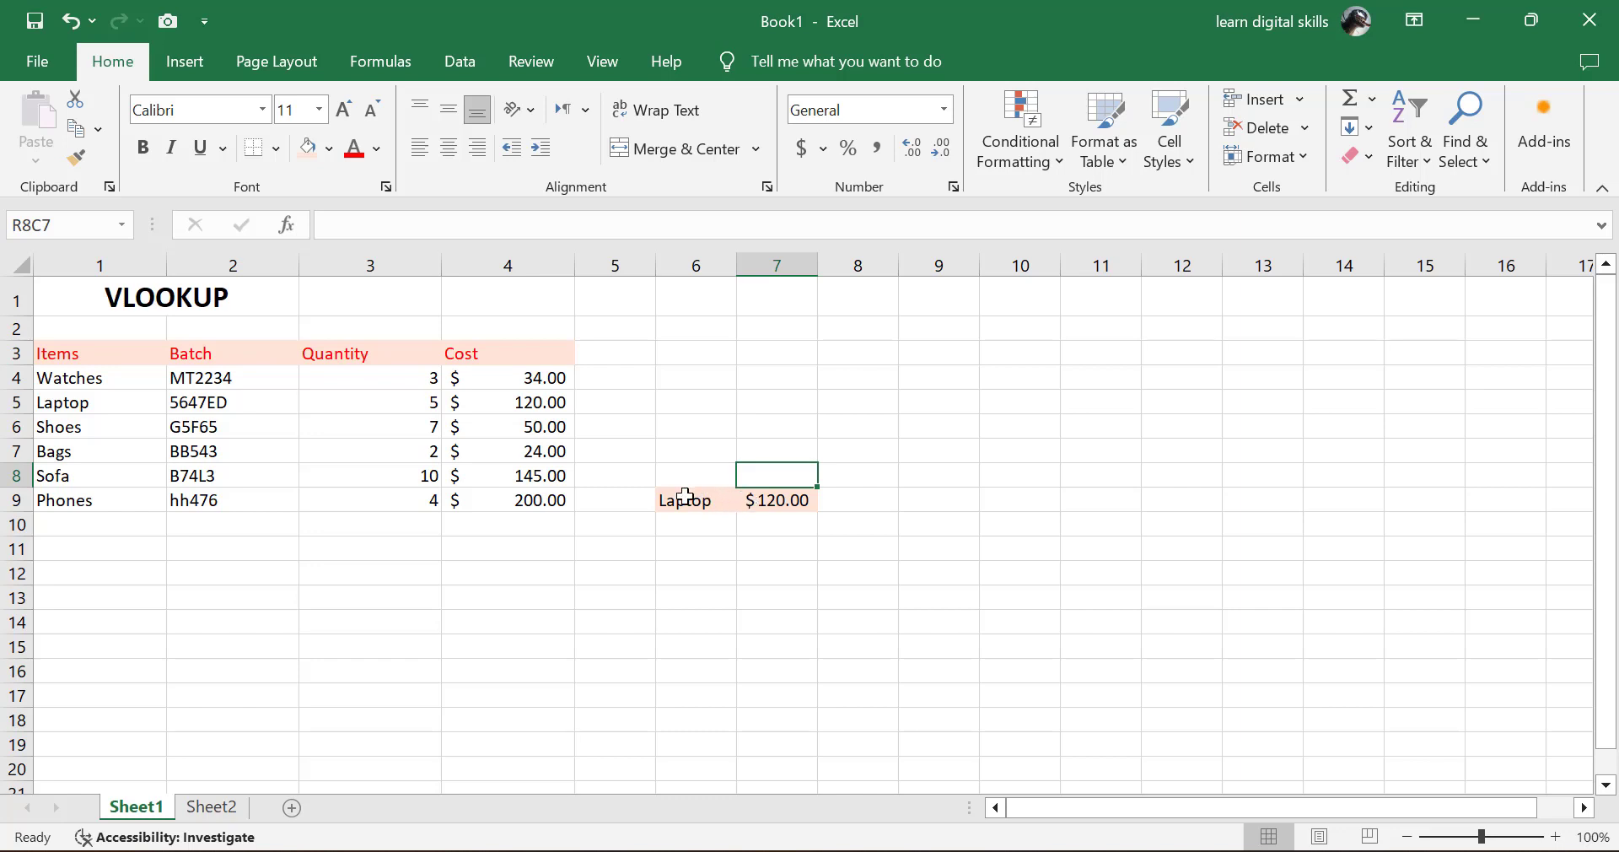
key("ctrl+z")
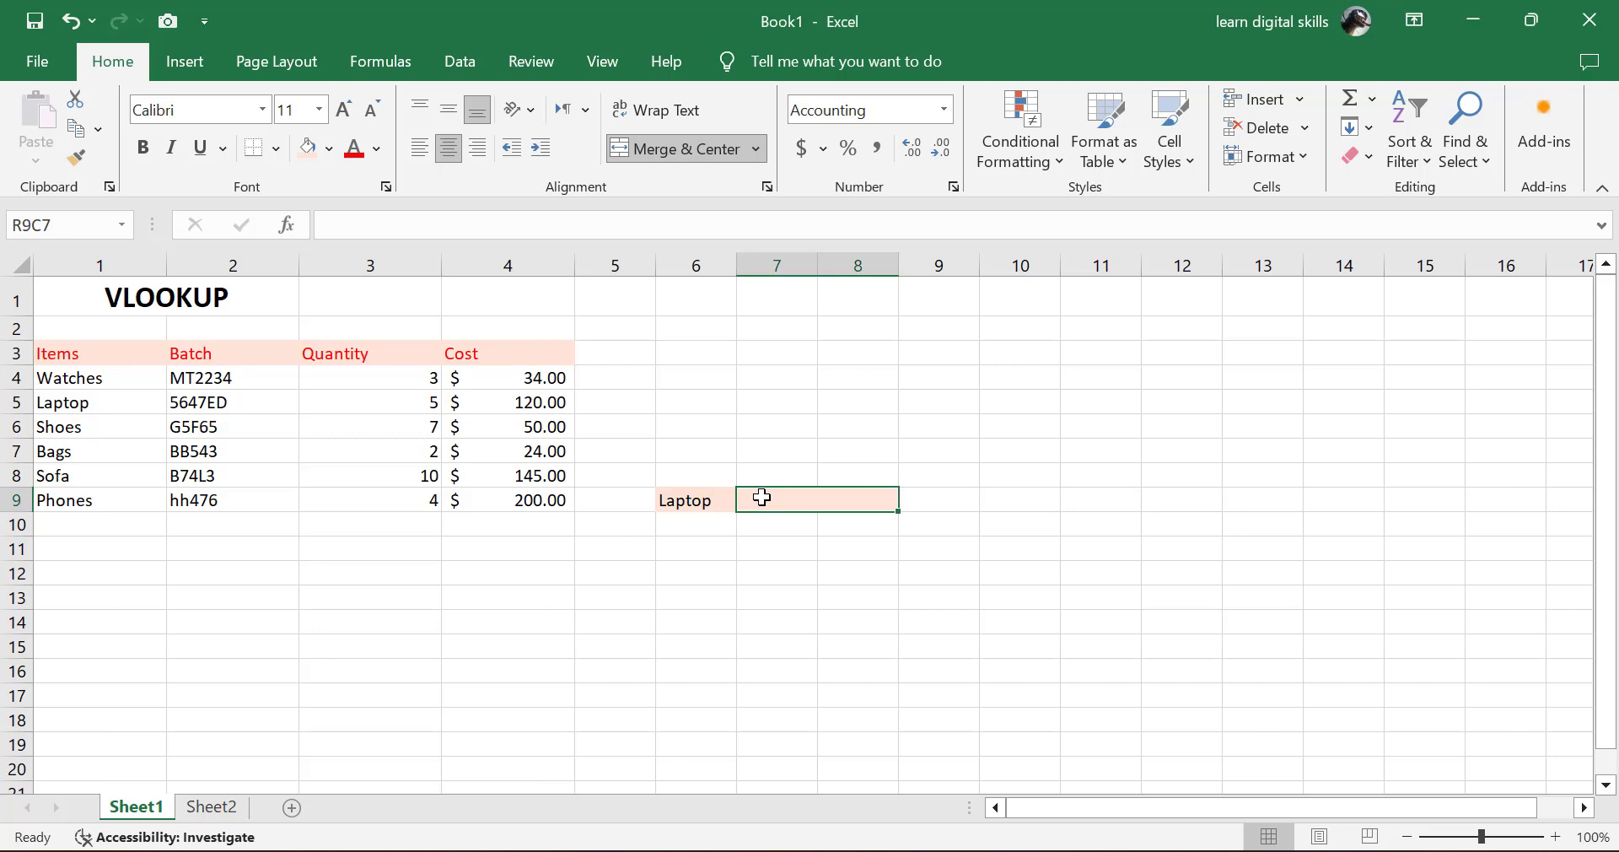
Step: Enter =VLOOKUP(Laptop cell, item table, 4, 0) in the merged cell, returning $120.00
type("=vlo")
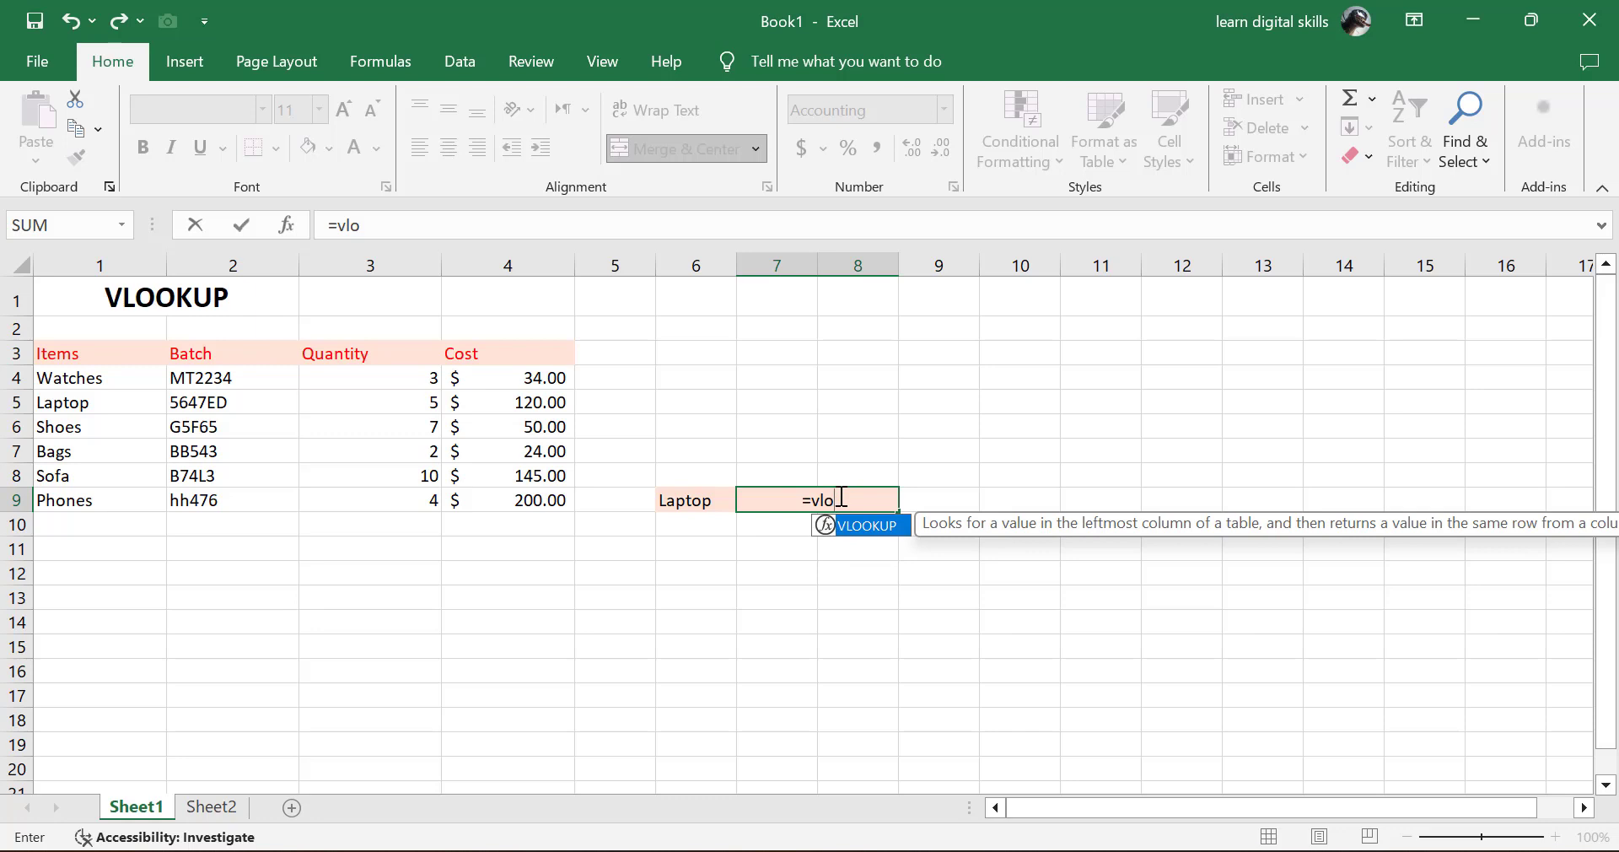
key("Tab")
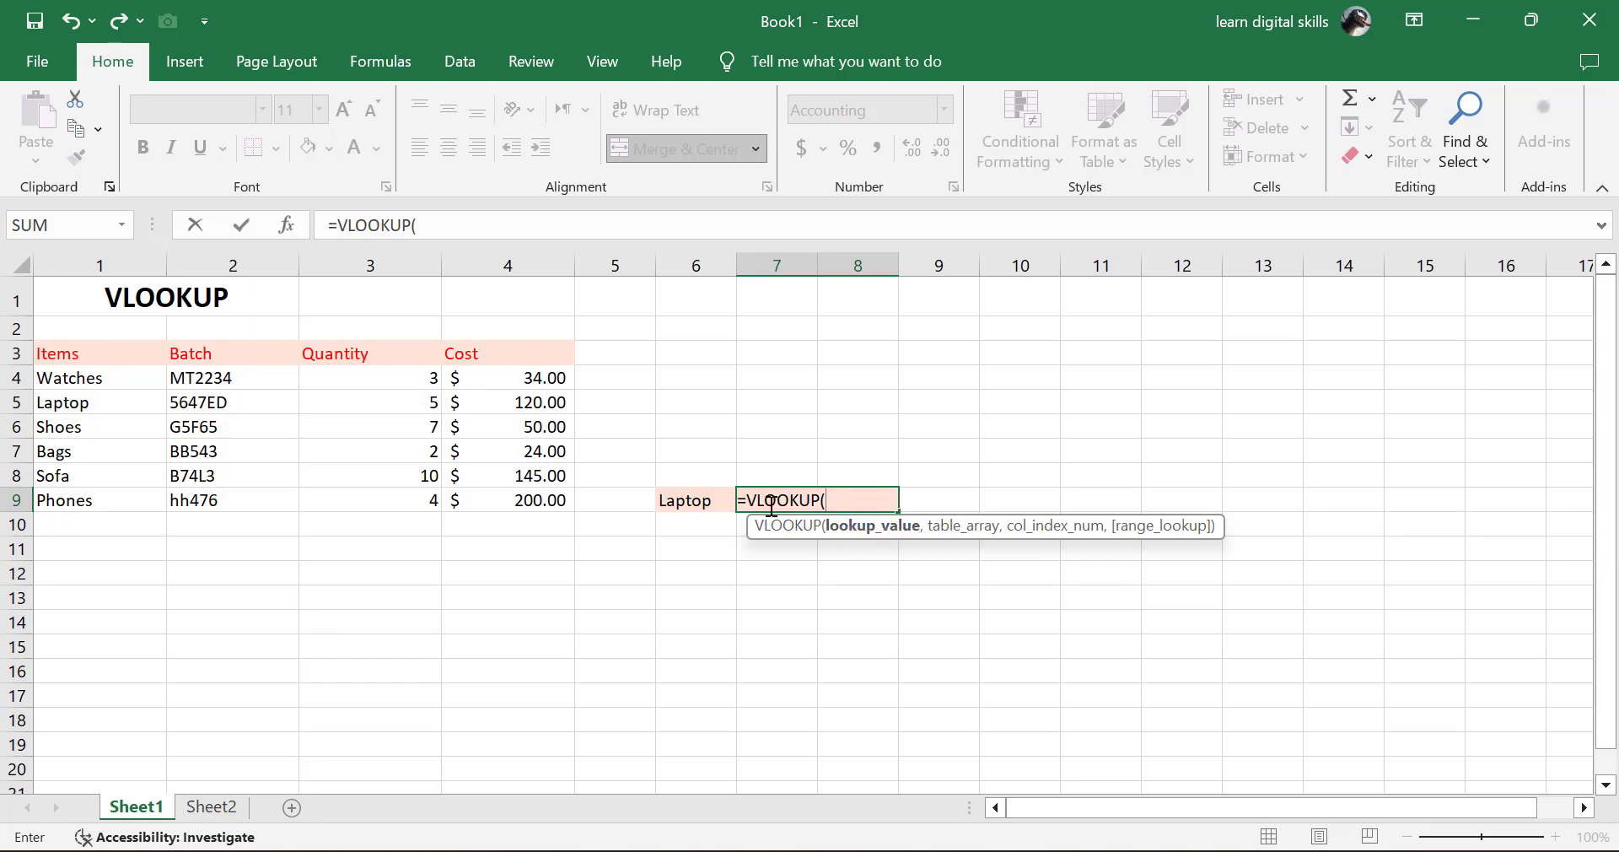
left_click(690, 502)
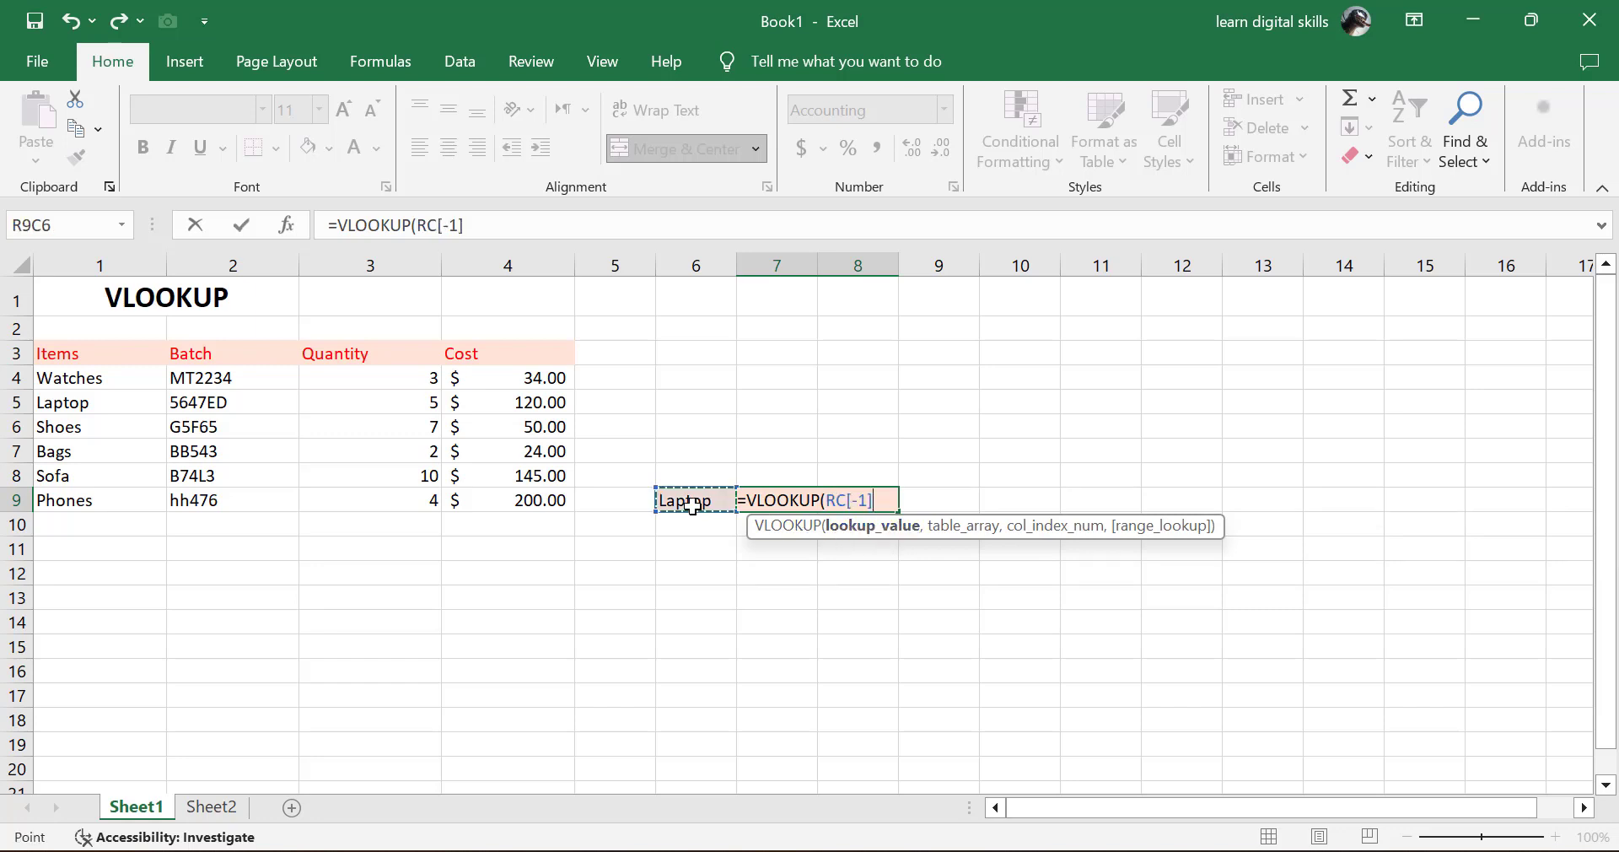
type(",")
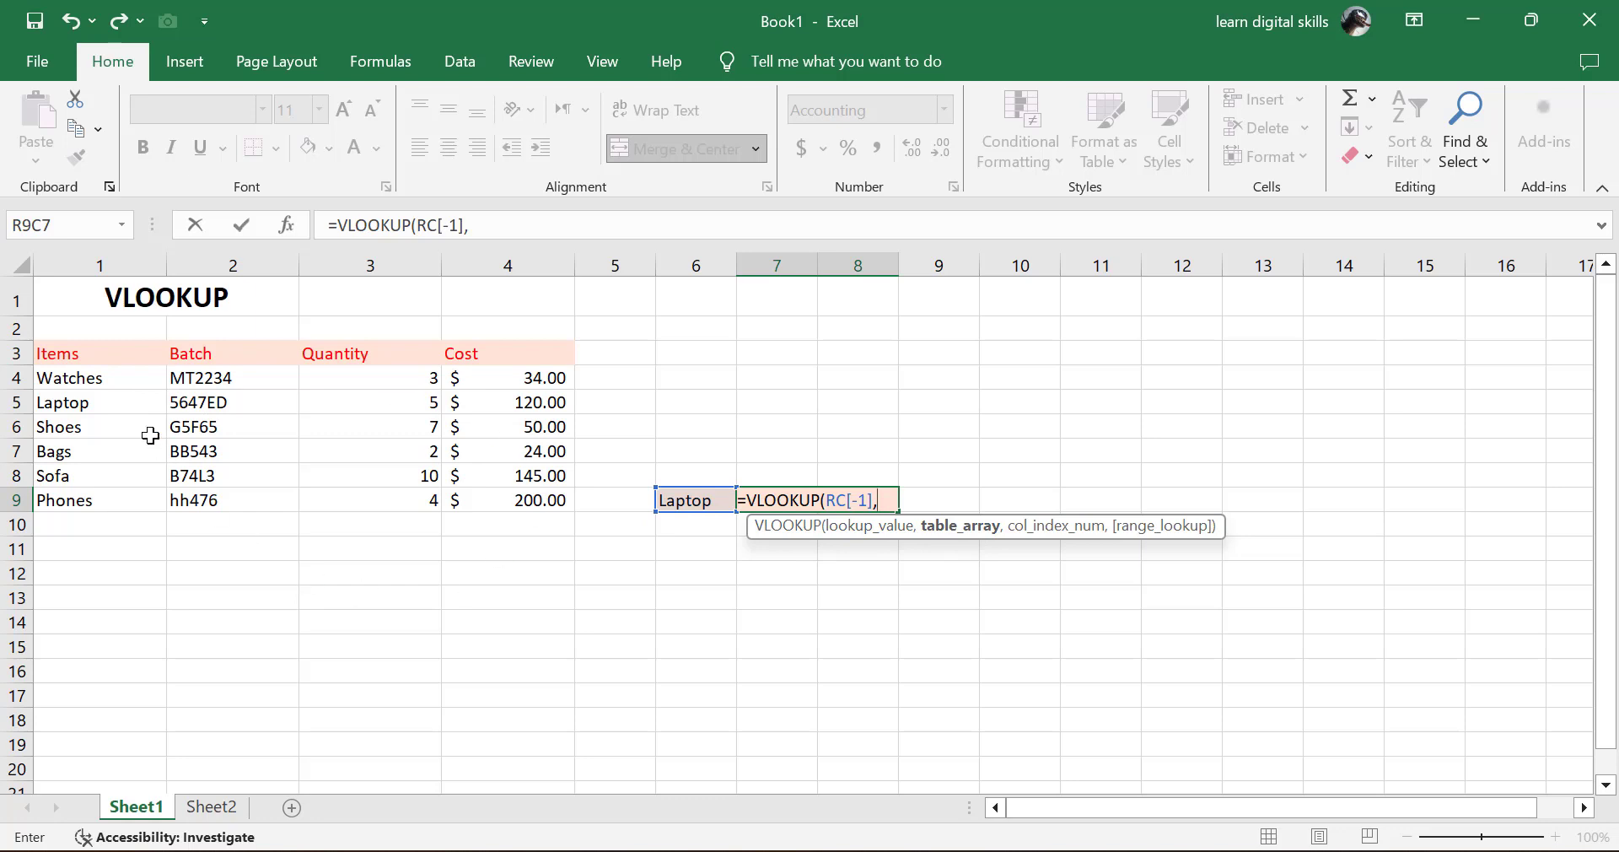
left_click_drag(82, 384, 531, 495)
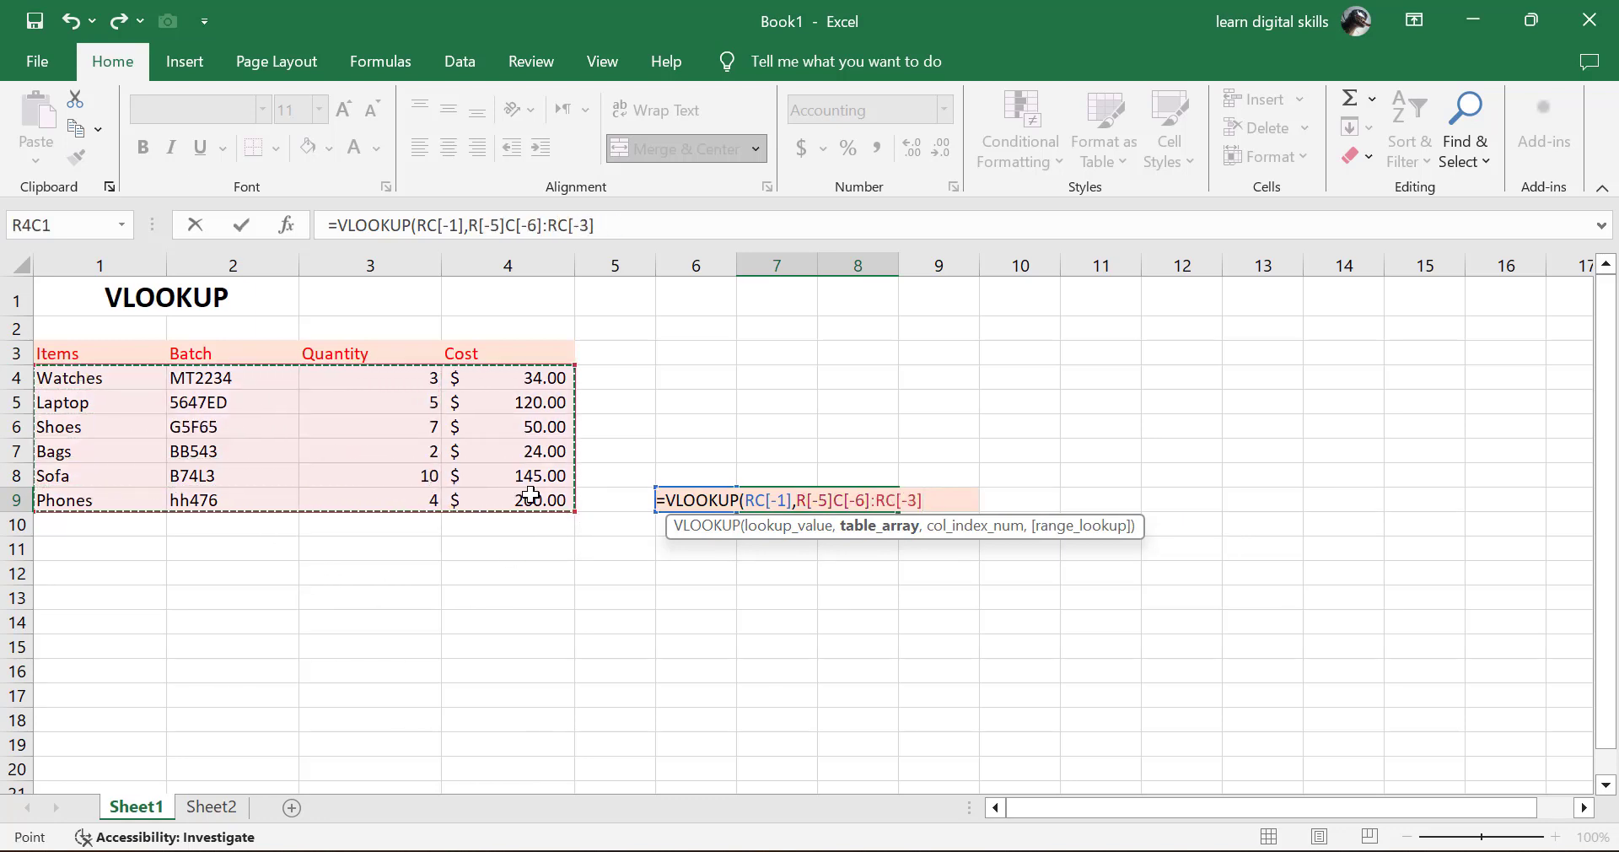
type(",")
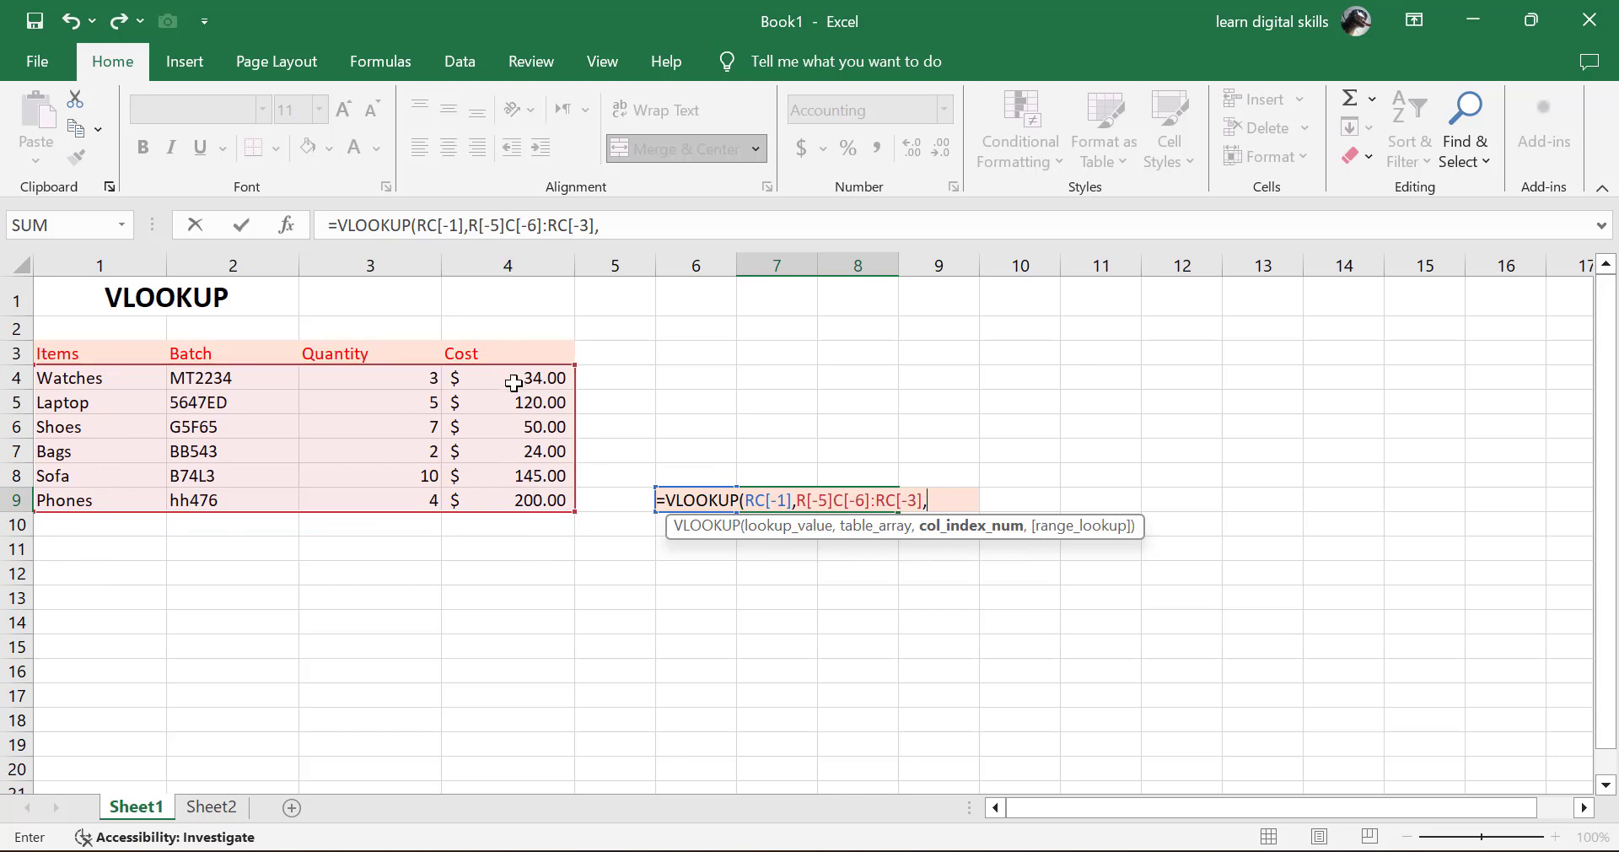
type("4,")
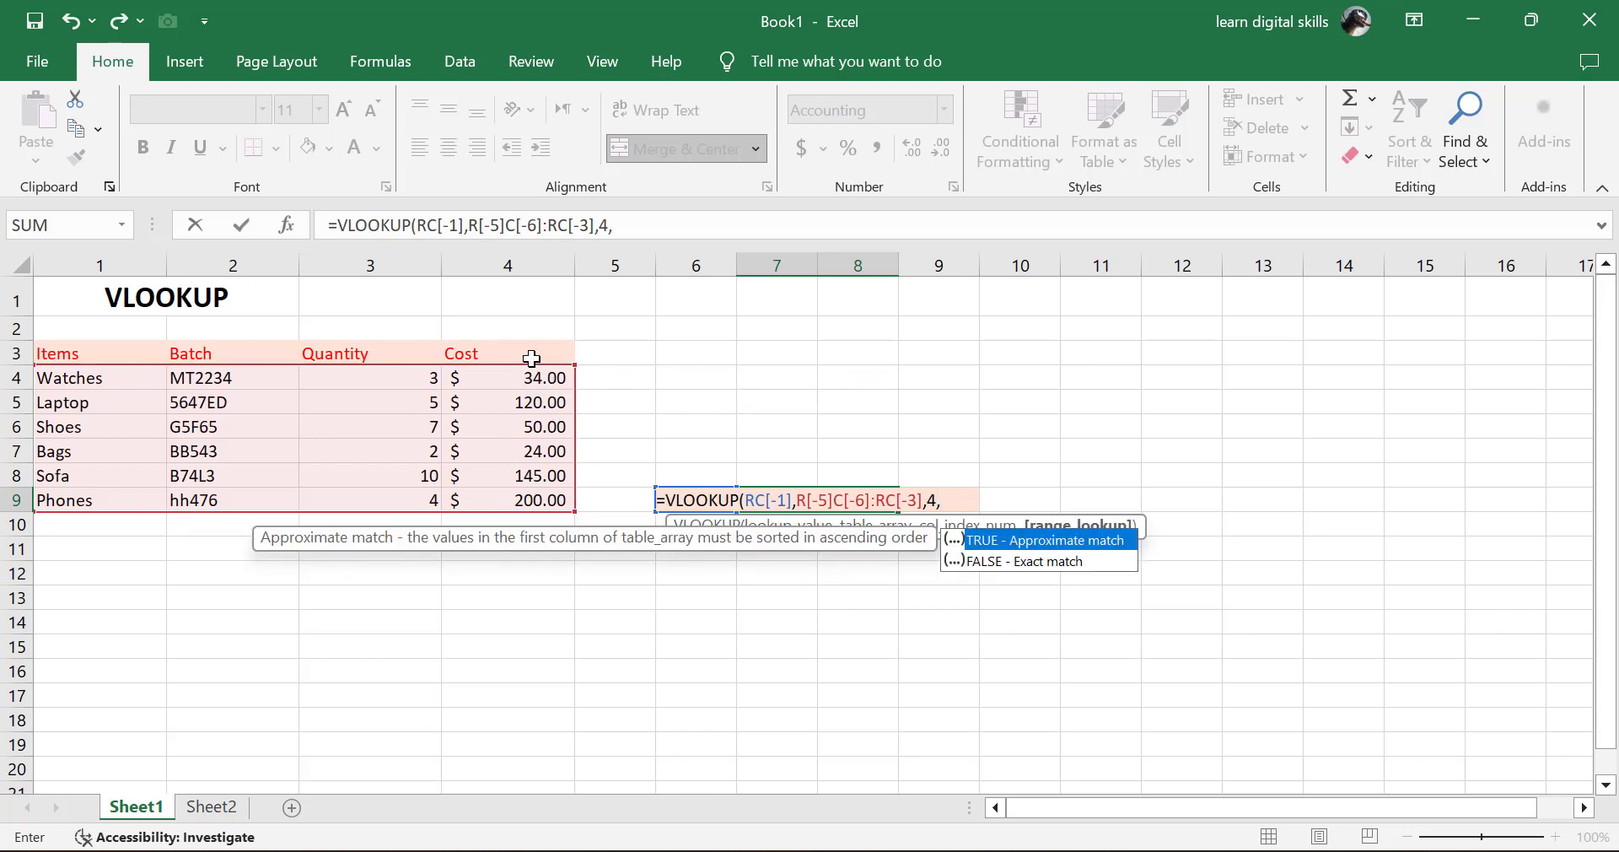
type("0)")
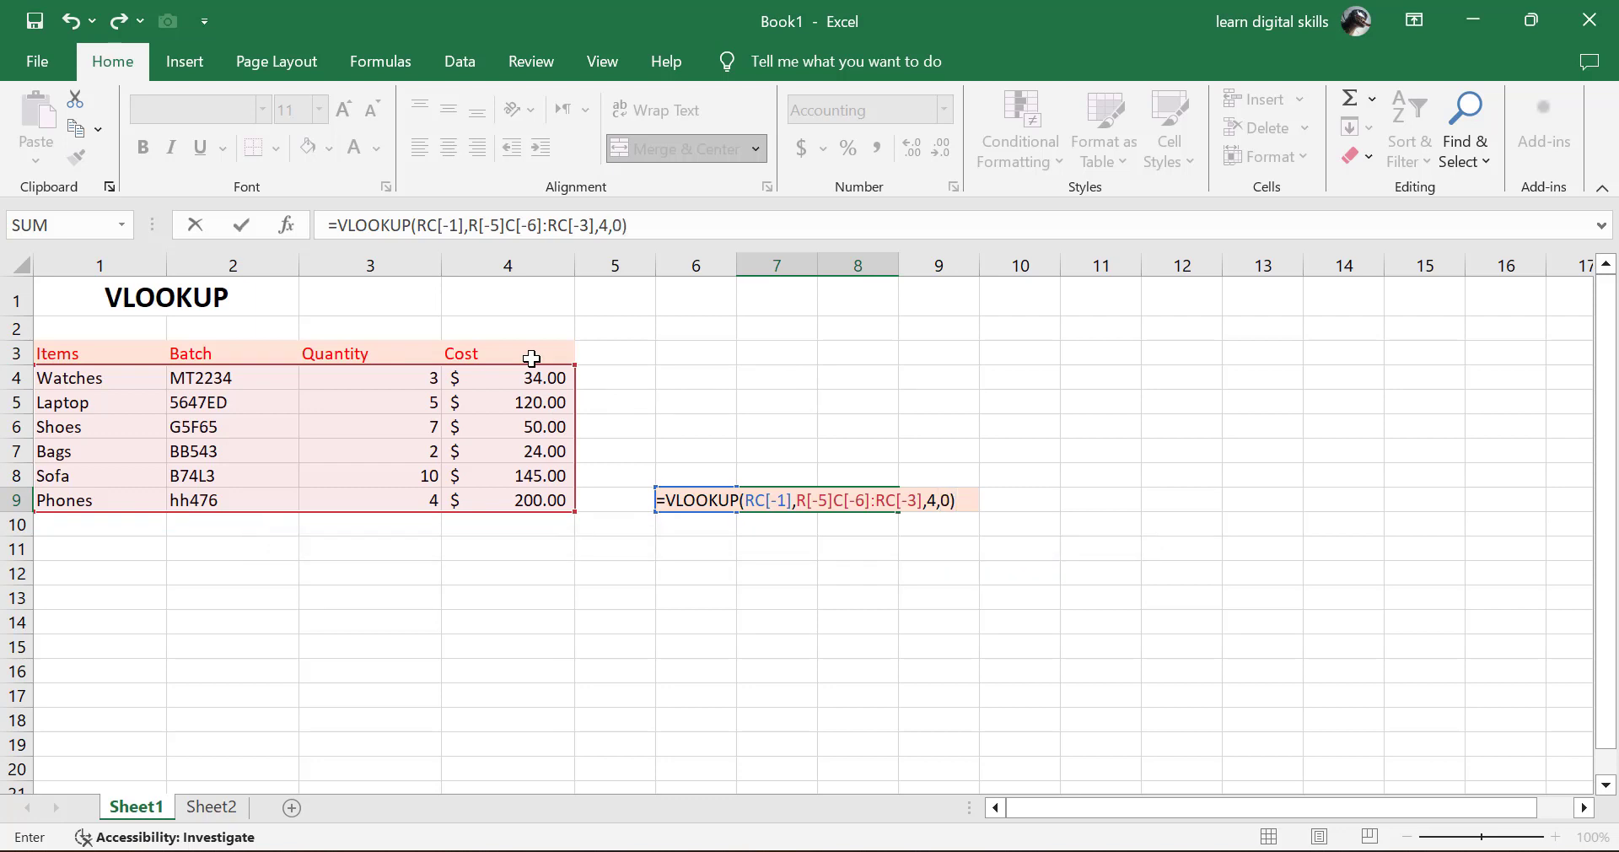
key("Return")
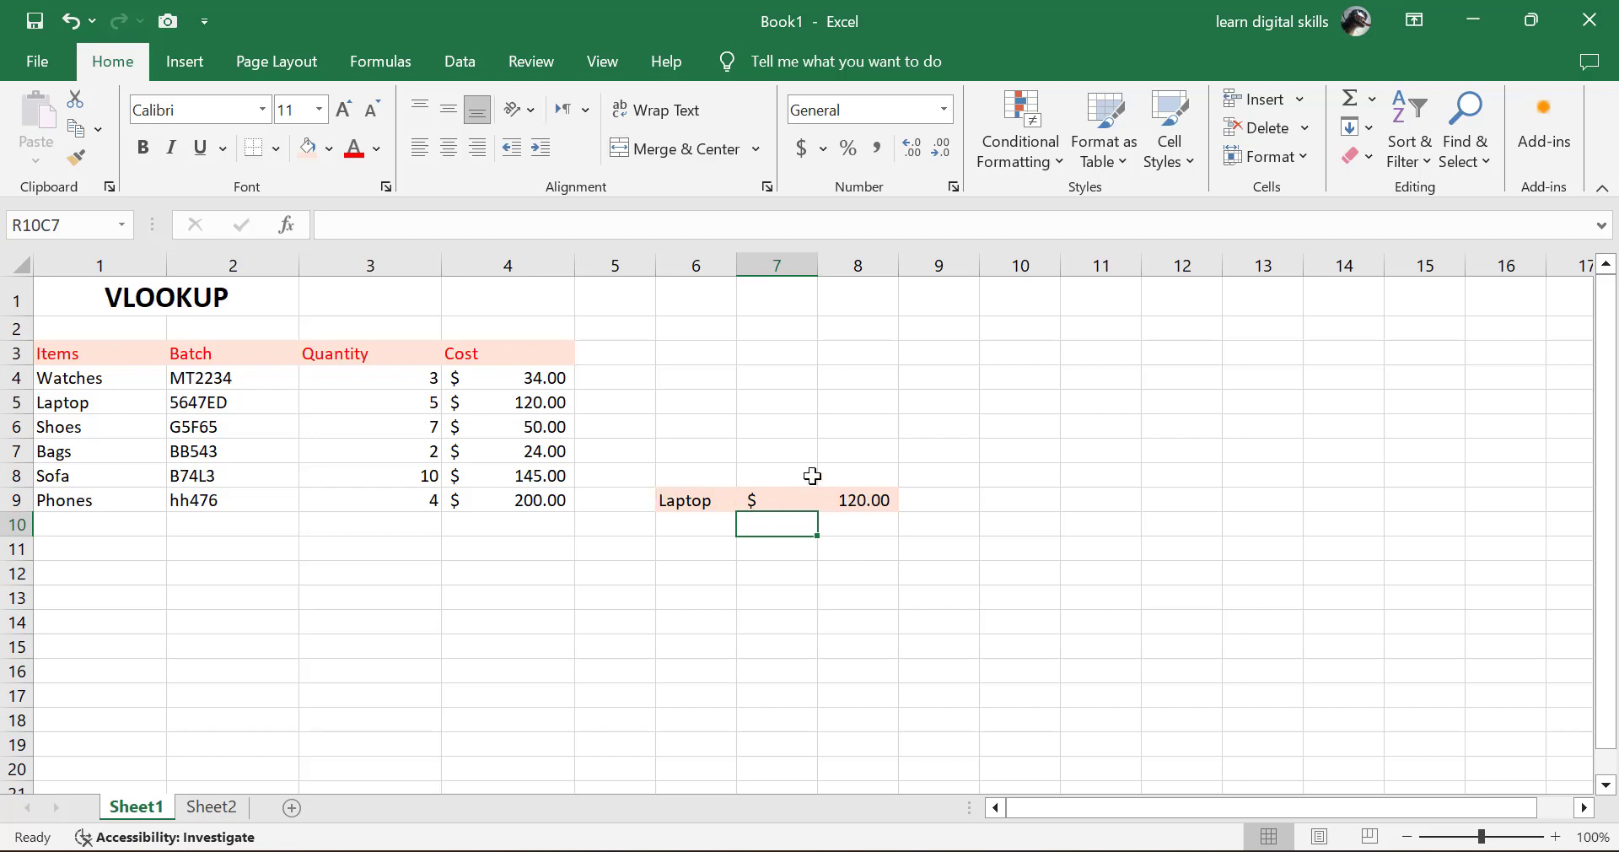
Step: Replace Laptop with Sofa in the lookup cell so the cost shows $145.00
left_click(75, 409)
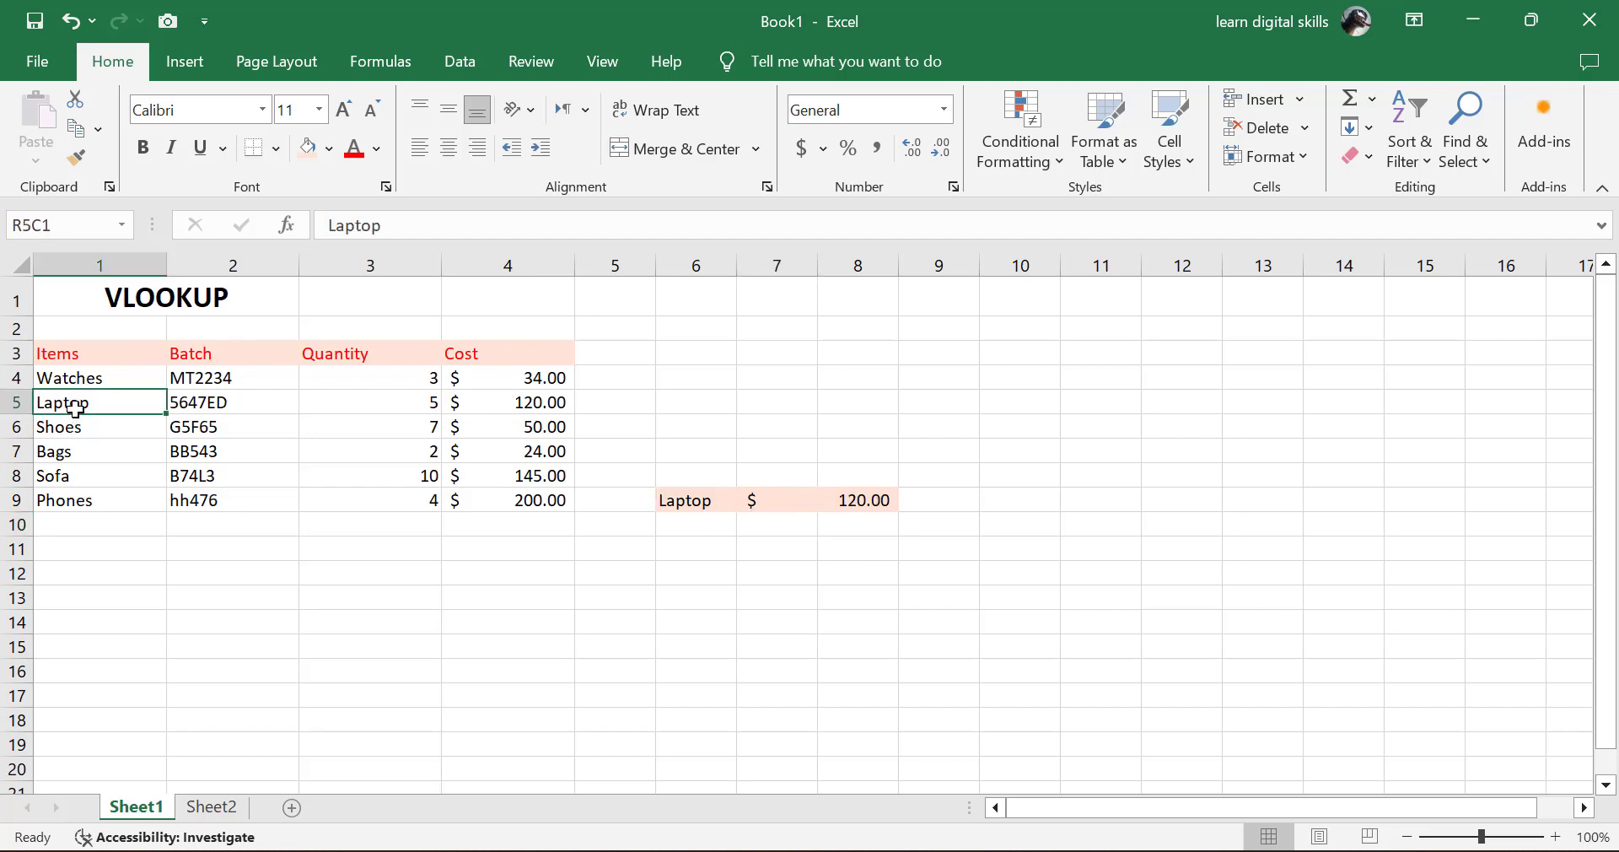
left_click_drag(75, 409, 511, 404)
left_click(687, 507)
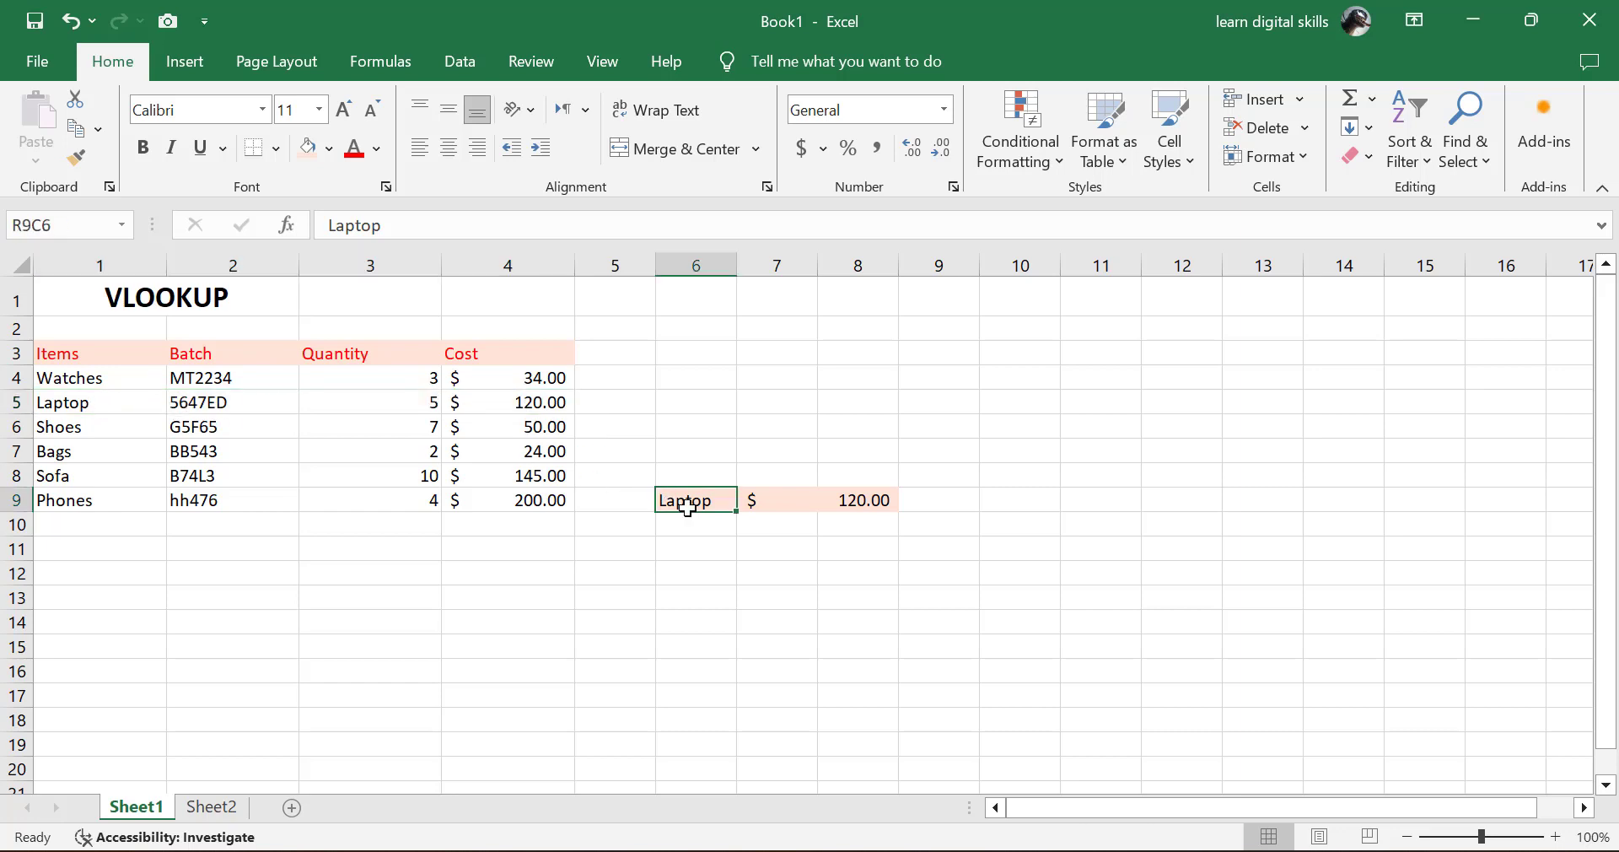
double_click(717, 503)
left_click_drag(723, 502, 602, 493)
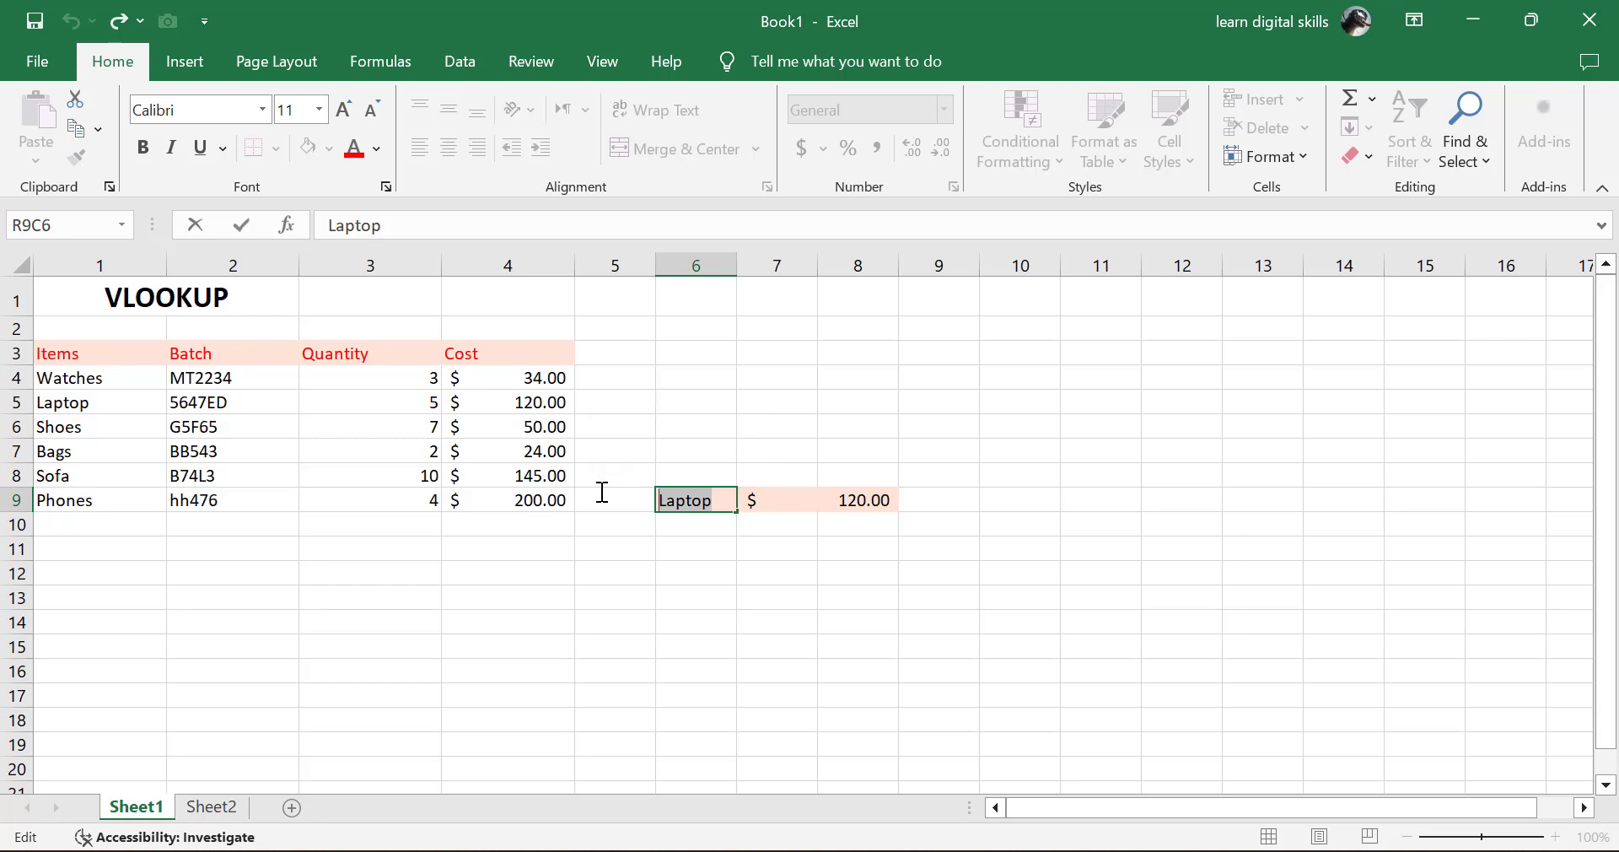
type("Sofa")
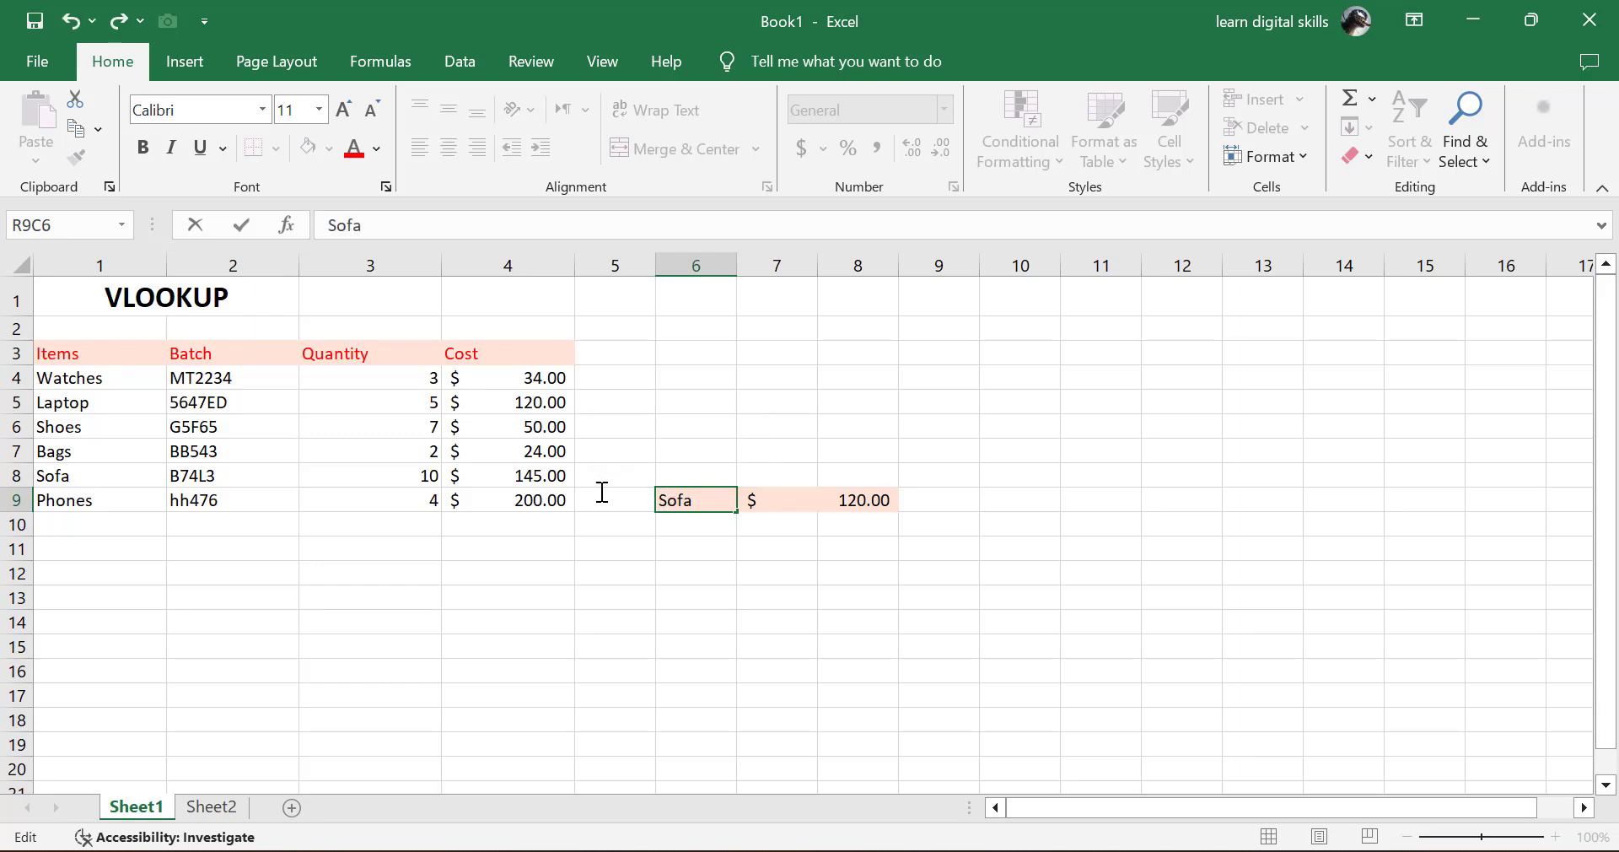
key("Return")
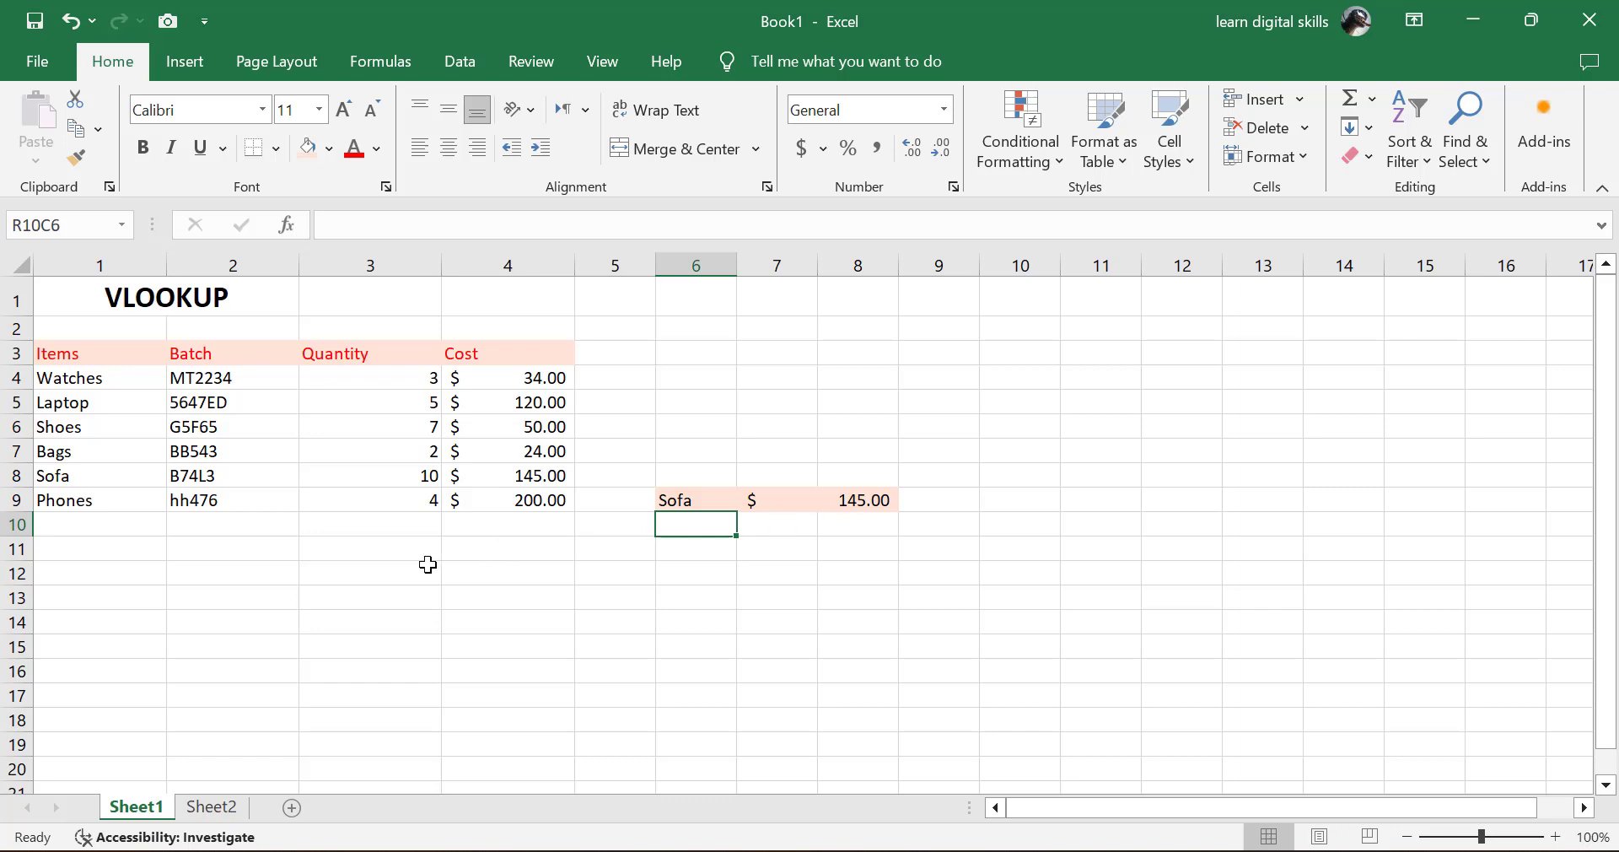
Step: Paste the Items, Cost, Quantity, Total header into row 11 and enter Shoes under Items
type("Items\tCost\tQuantity\tTotal")
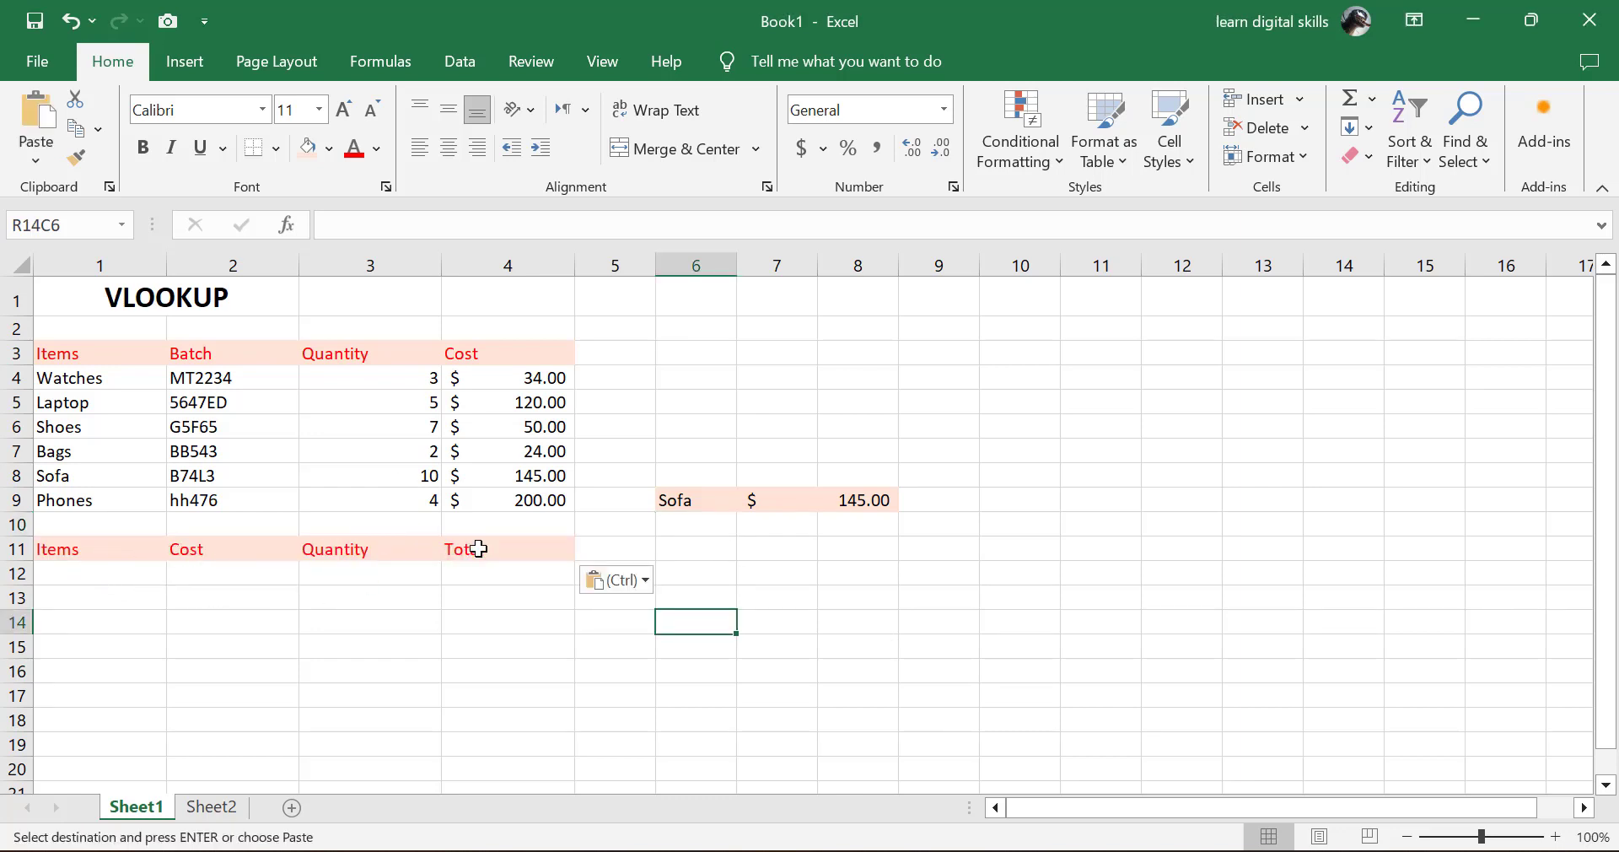
left_click(106, 573)
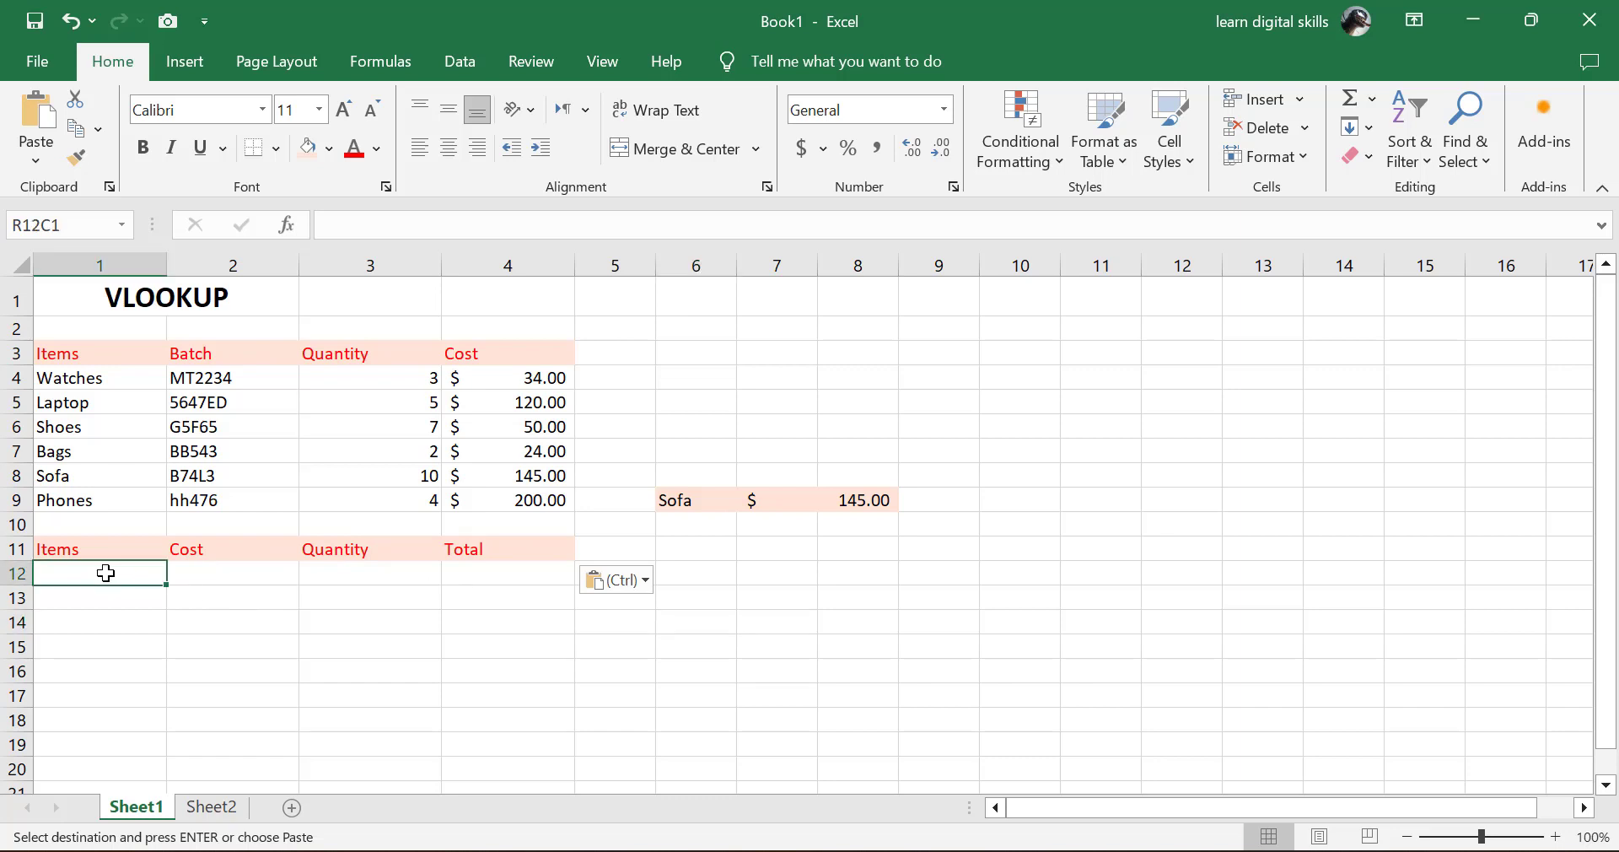
type("Shoes")
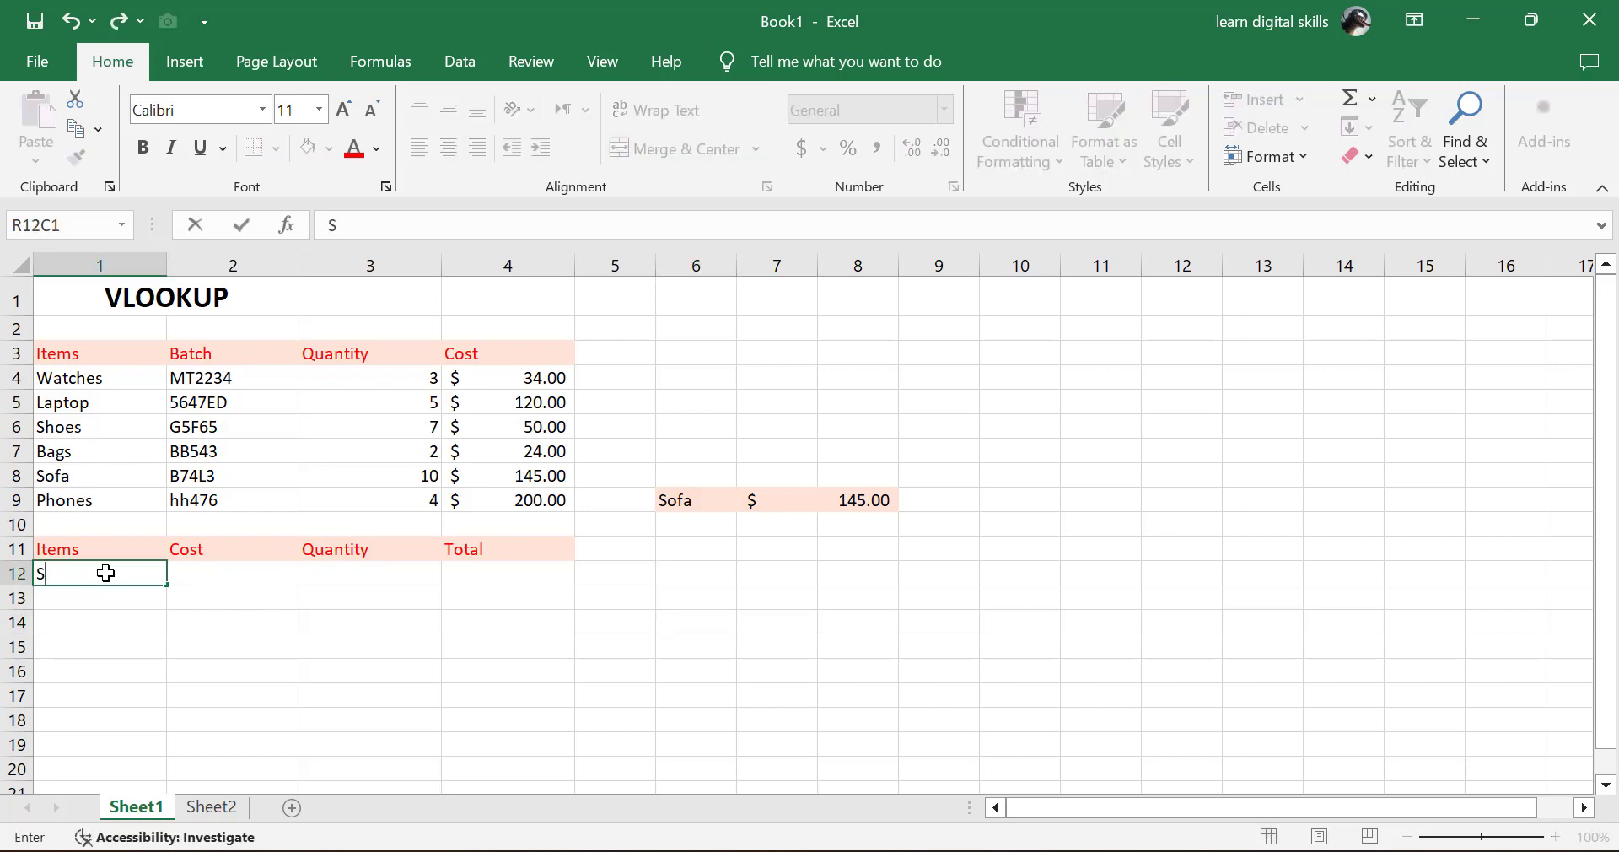
left_click(224, 577)
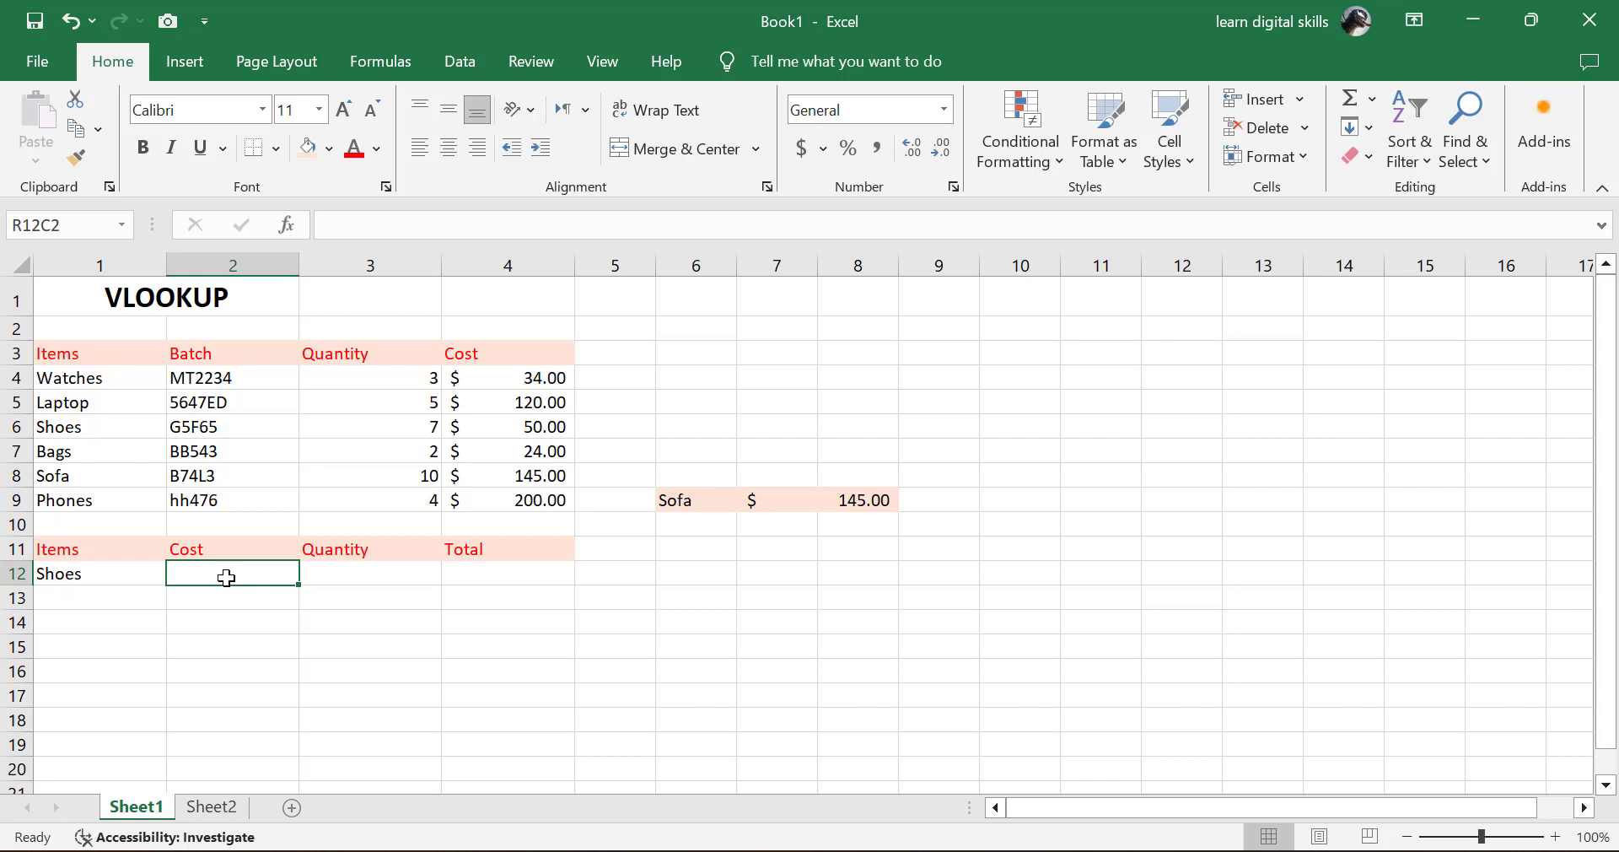
Step: Enter =VLOOKUP(Shoes cell, item table, 4, 0) in Shoes' Cost cell, returning 50
type("=")
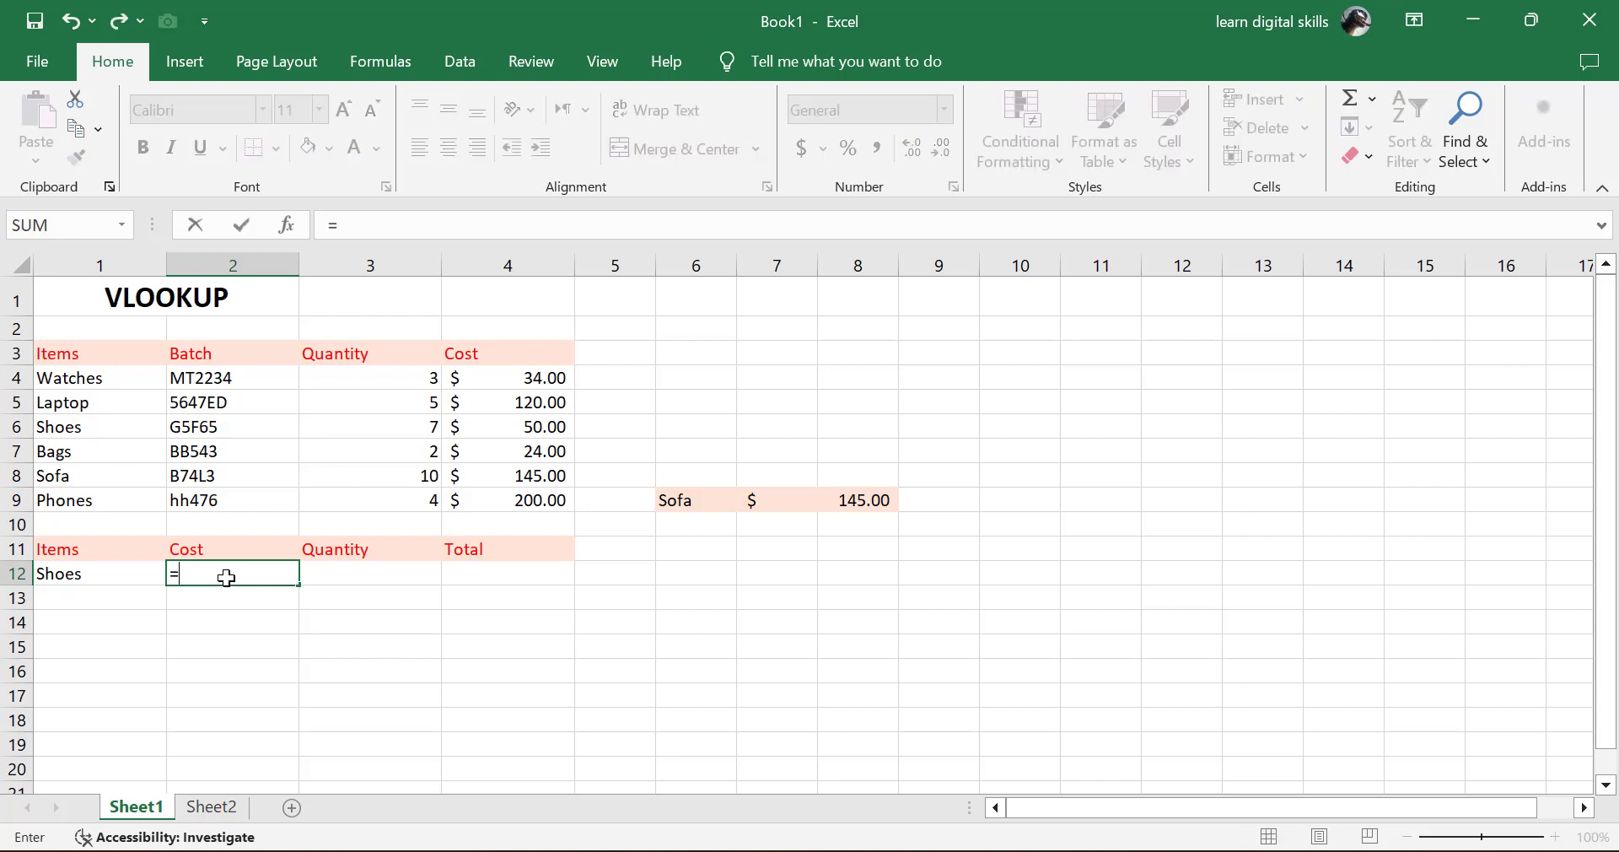
type("vloo")
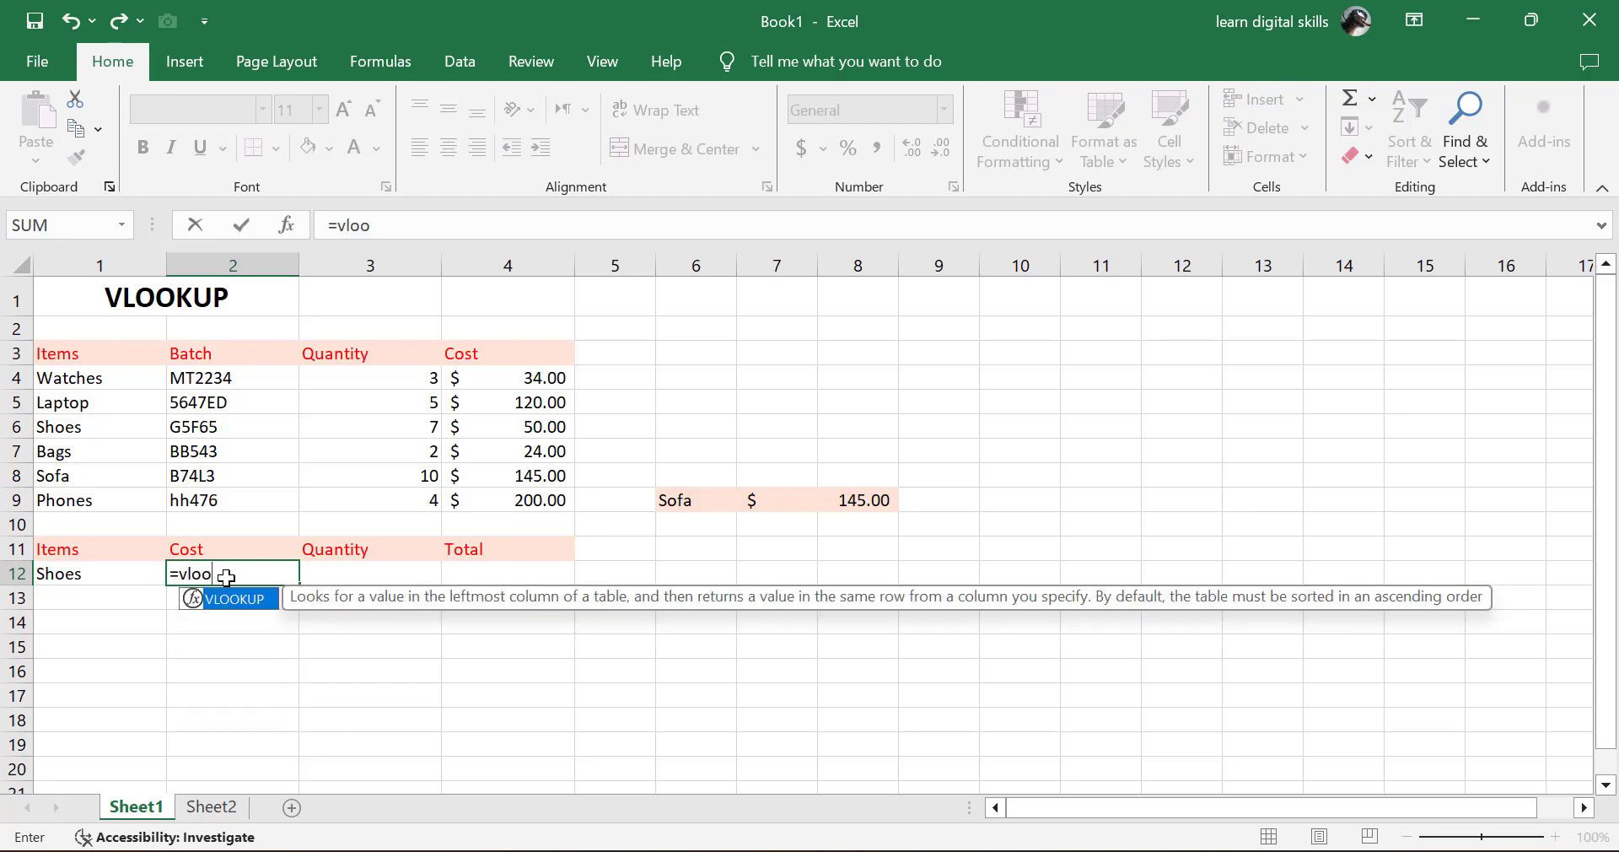
key("Tab")
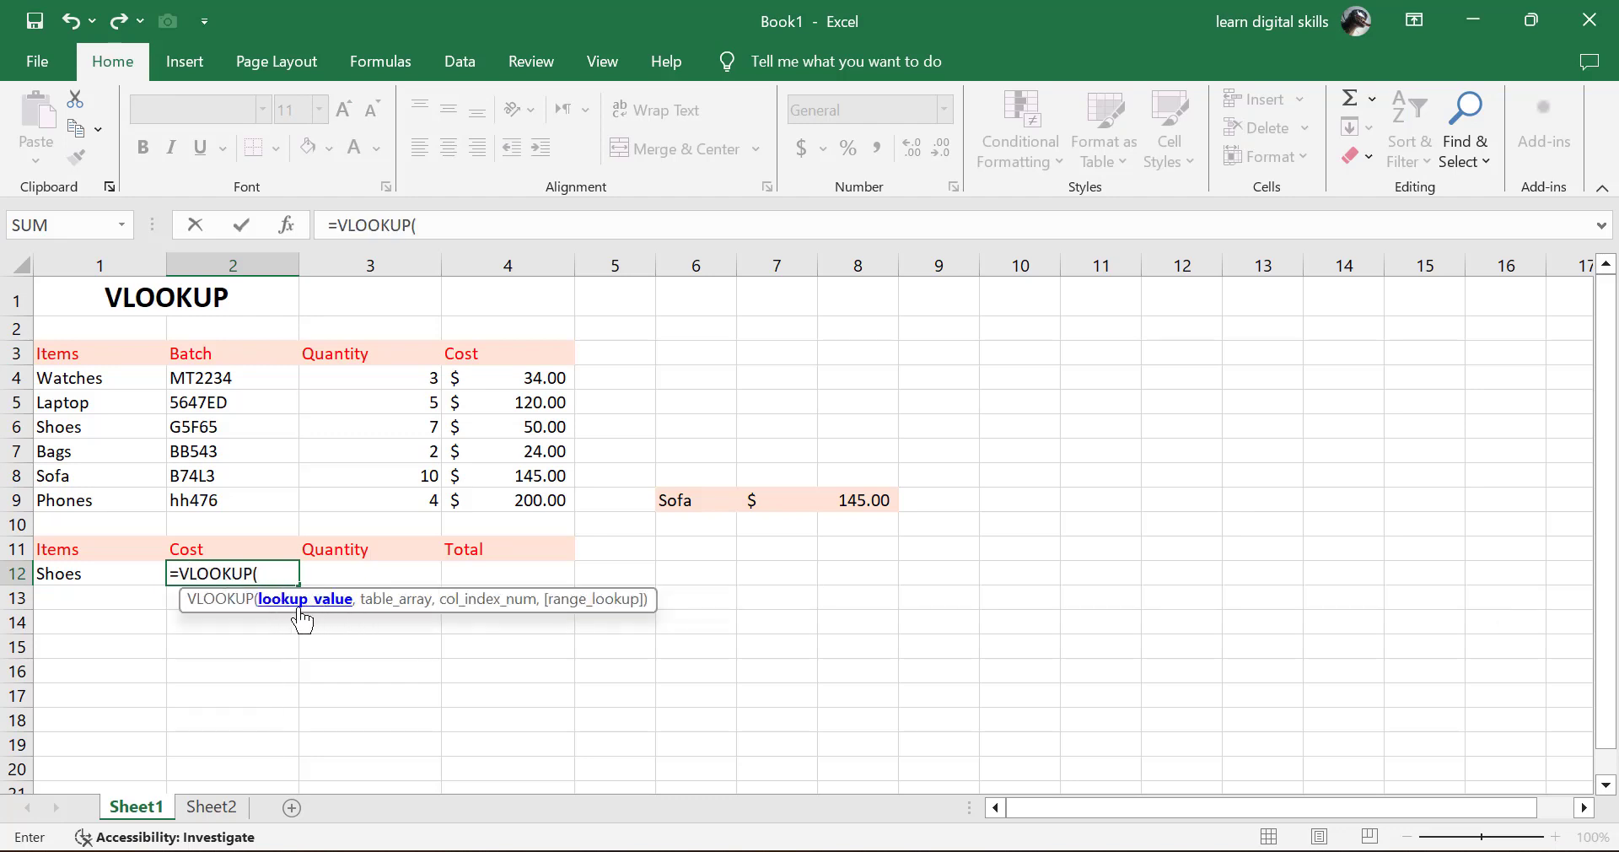
left_click(81, 578)
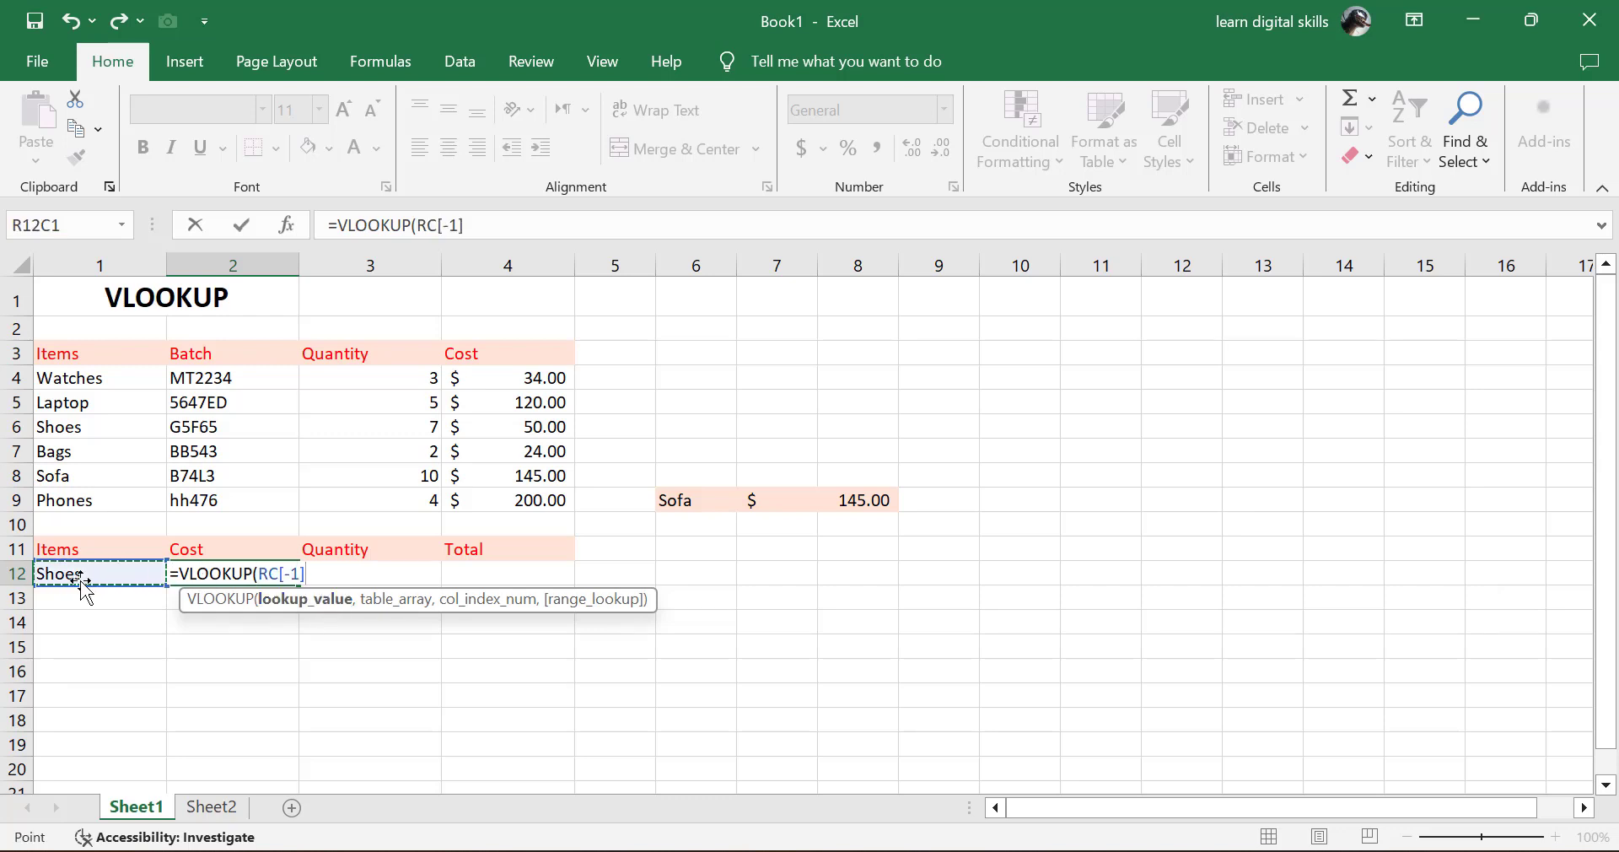
type(",")
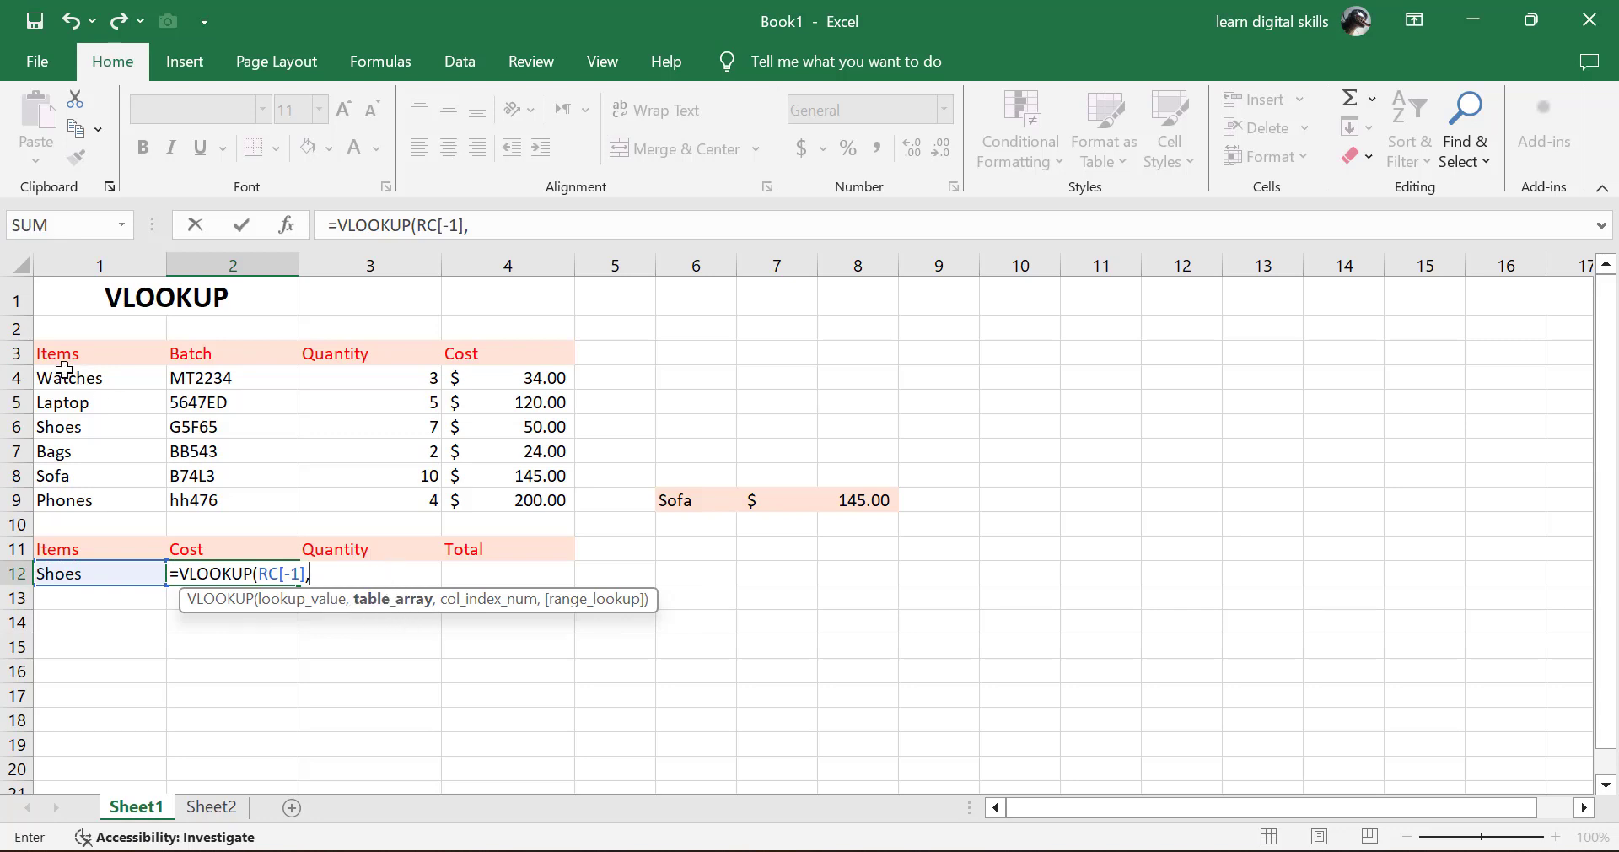
left_click_drag(64, 371, 530, 537)
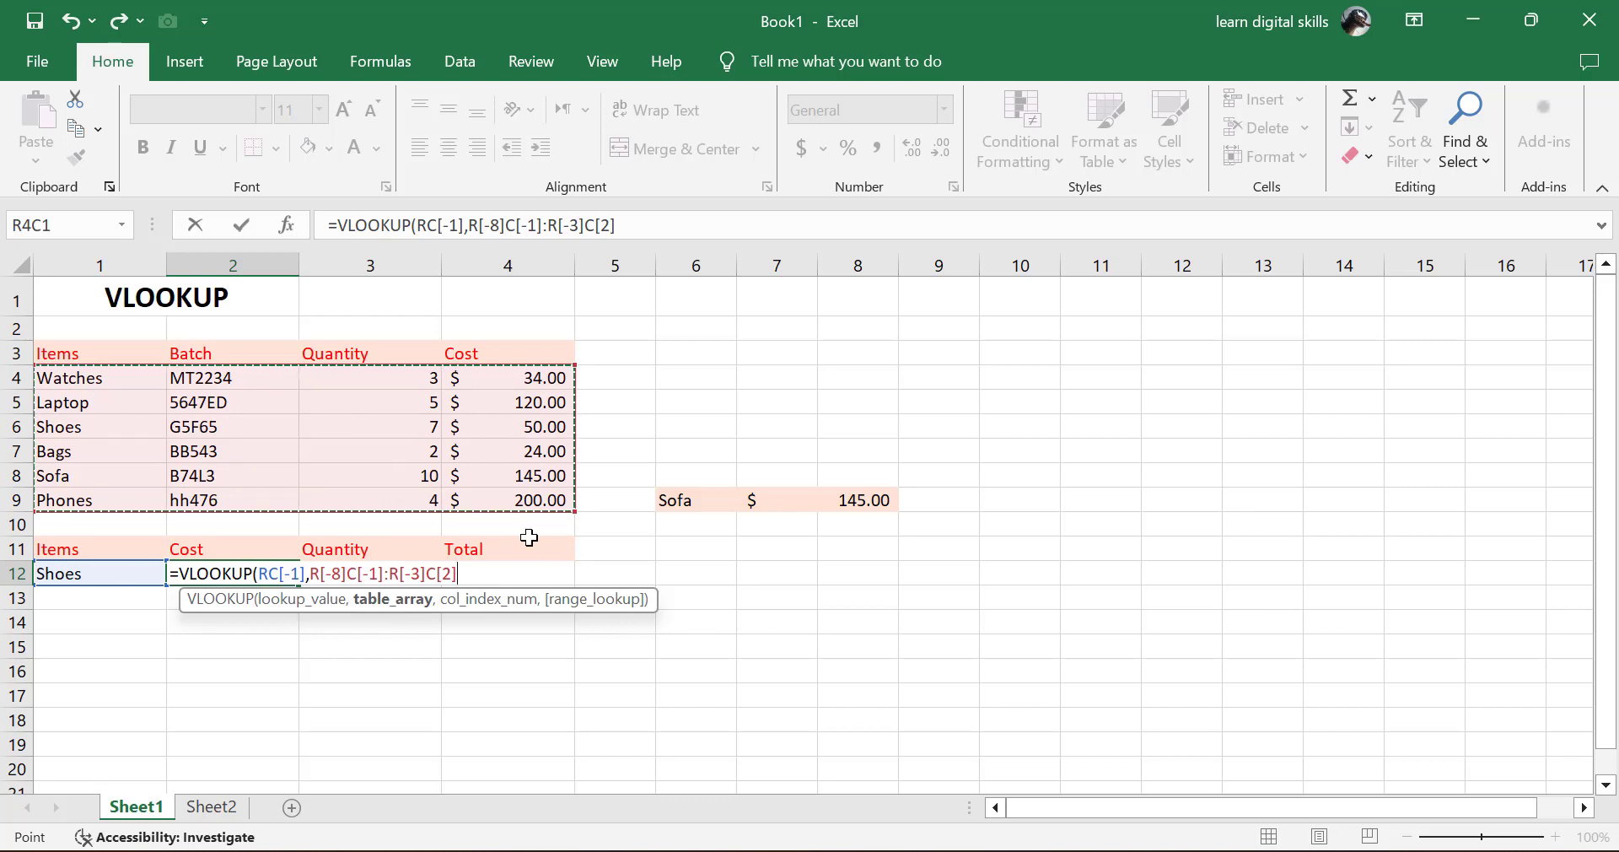
type(",")
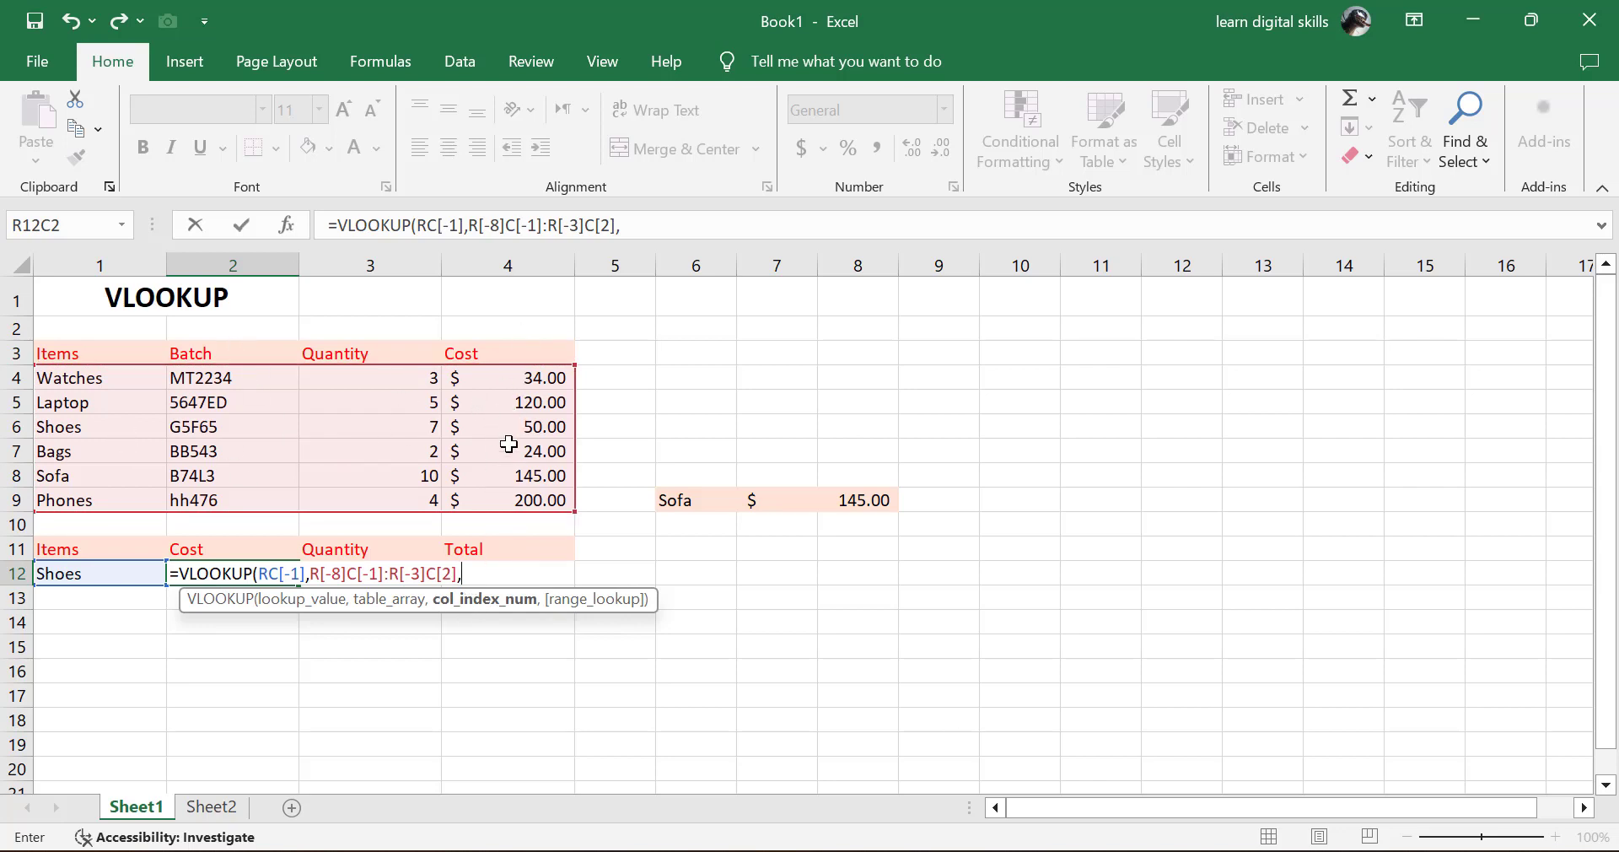
type("4,")
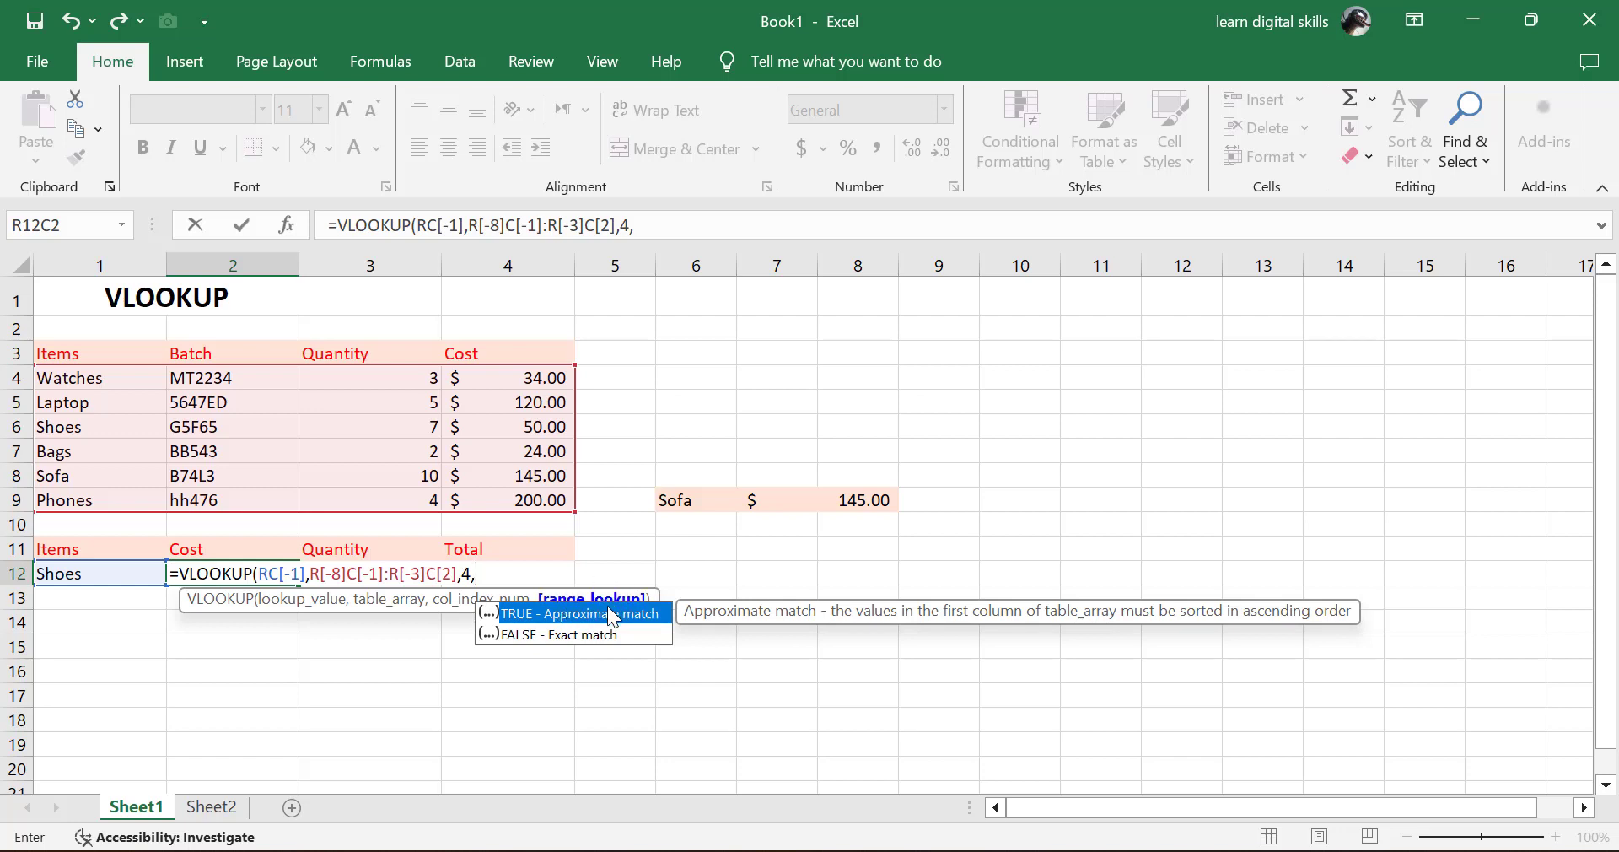
type("0)")
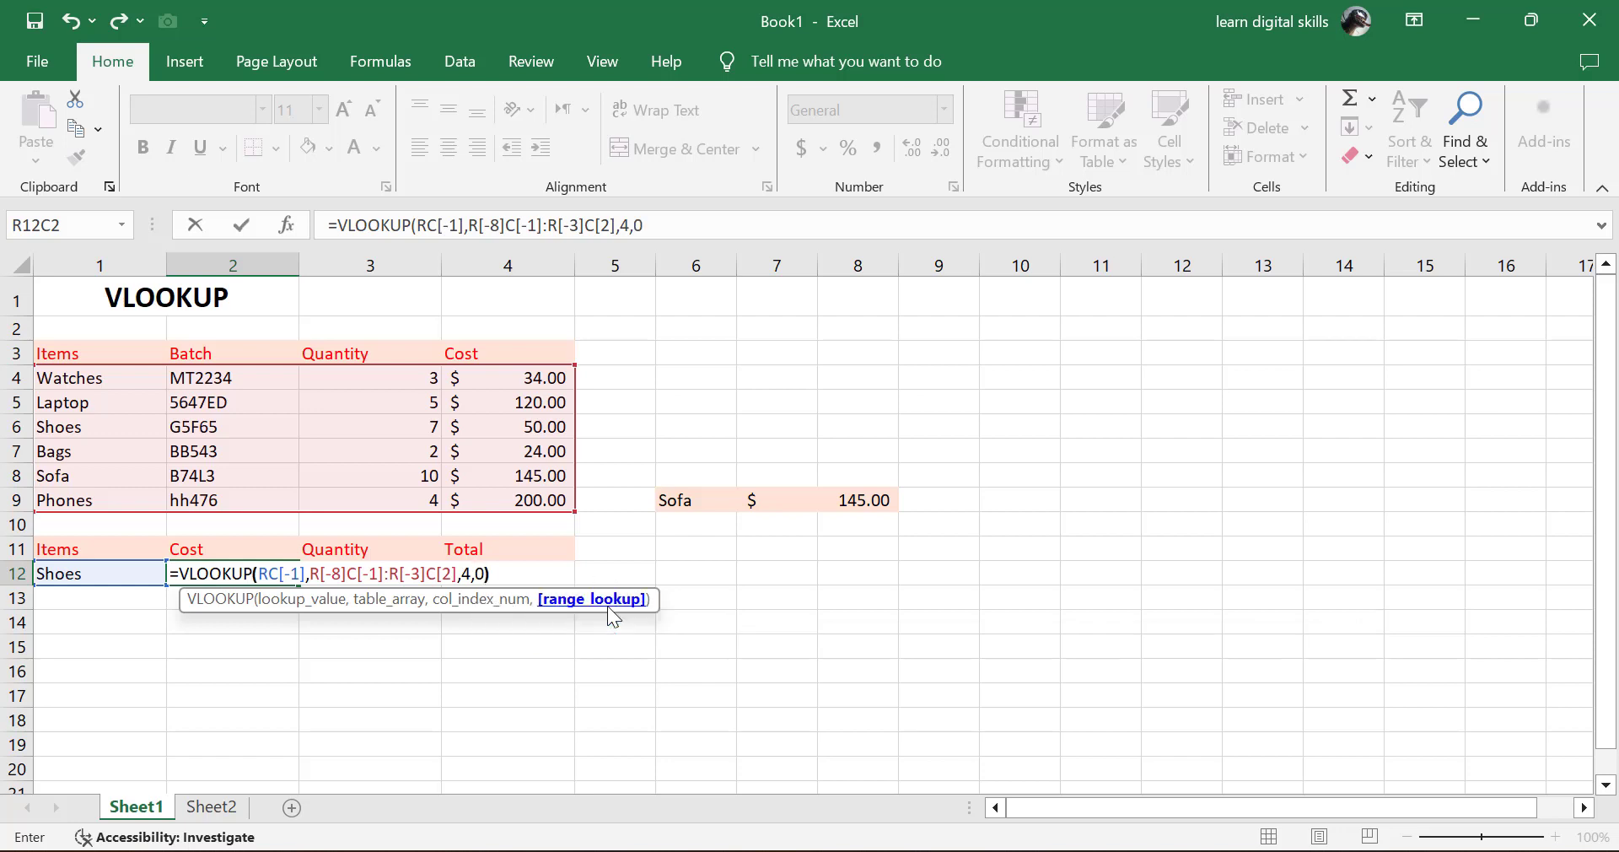
key("Return")
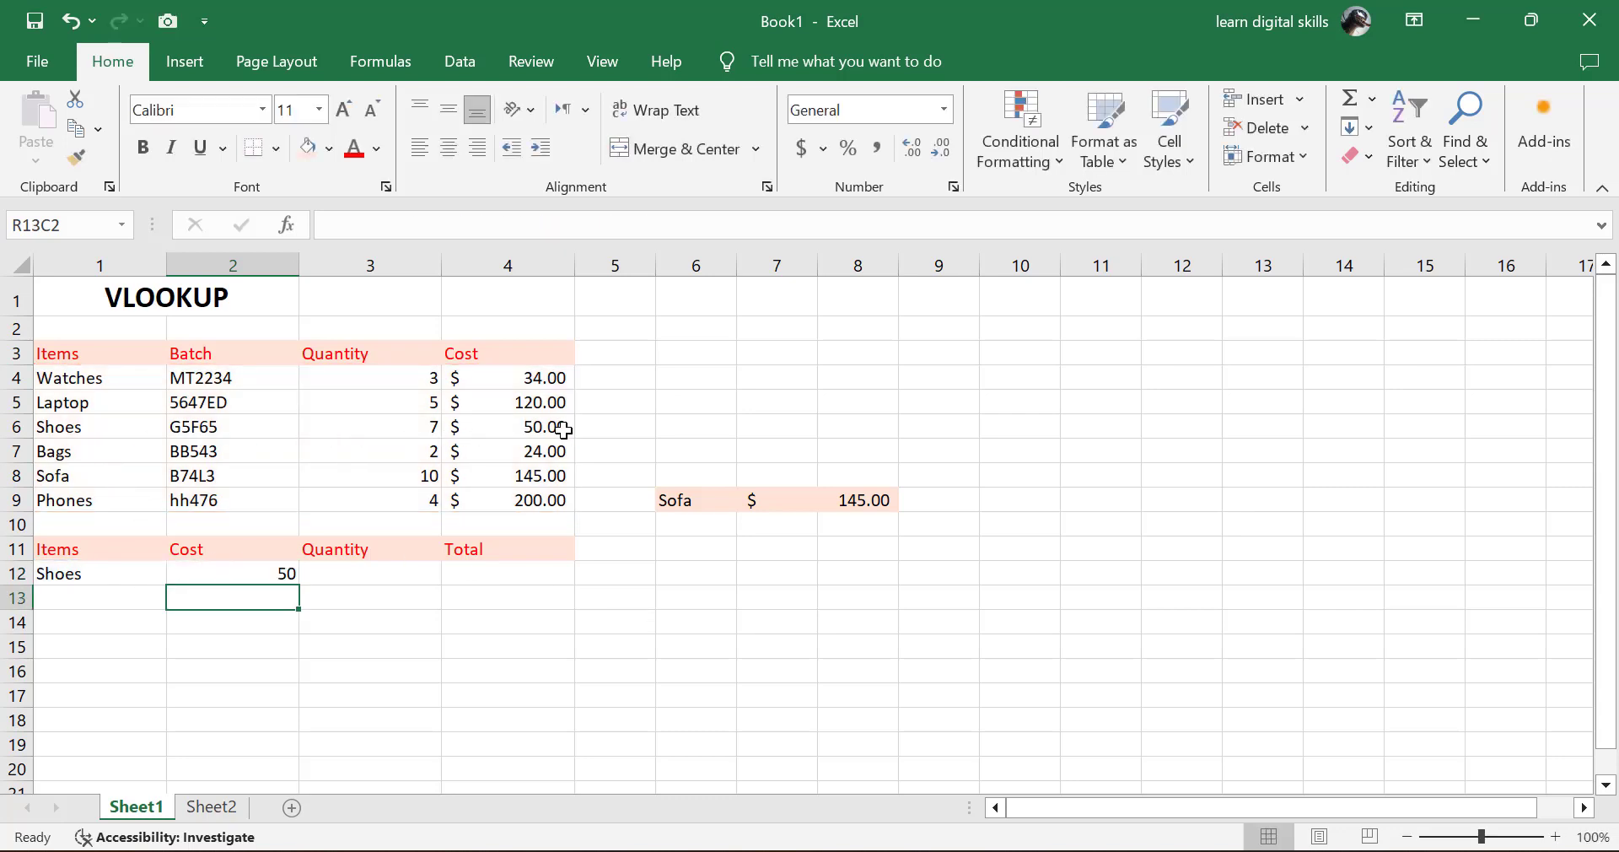
Step: Enter 7 as the Shoes quantity
left_click(266, 569)
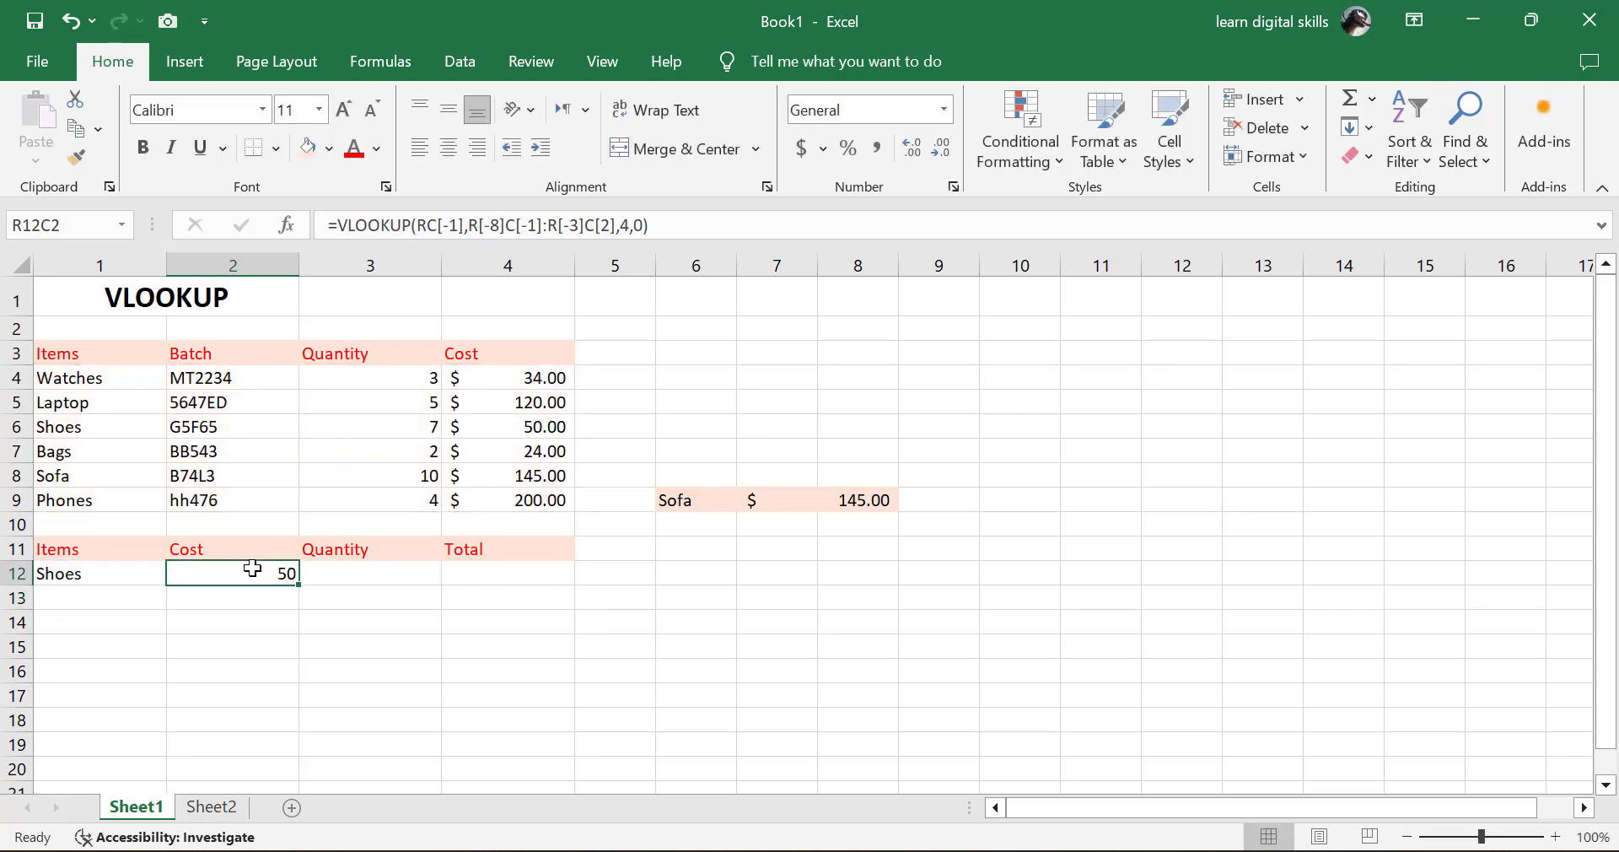
left_click(346, 574)
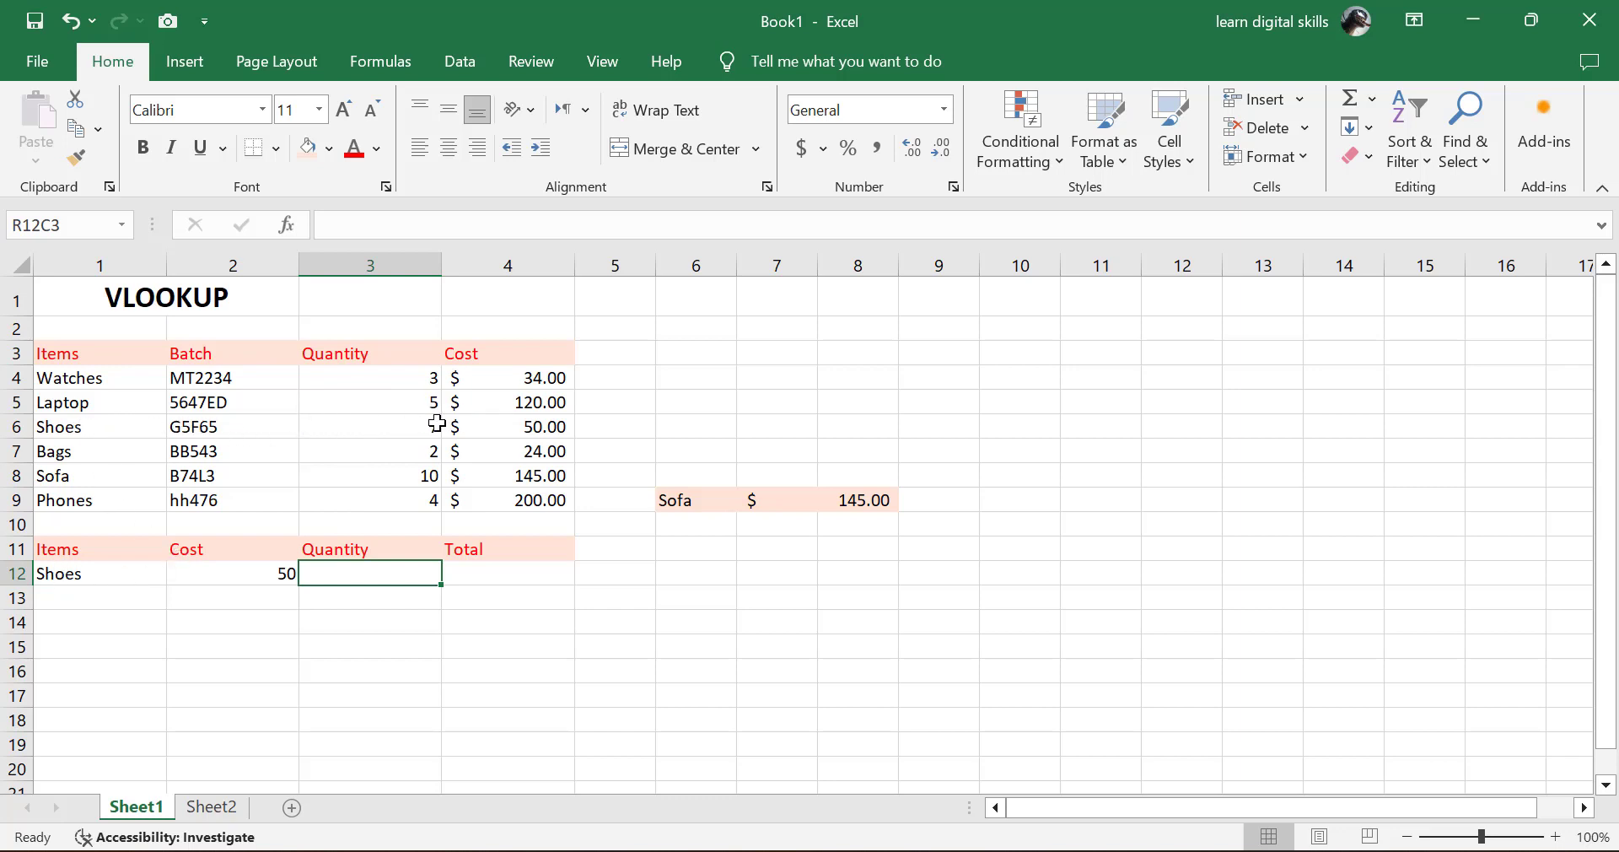
type("7")
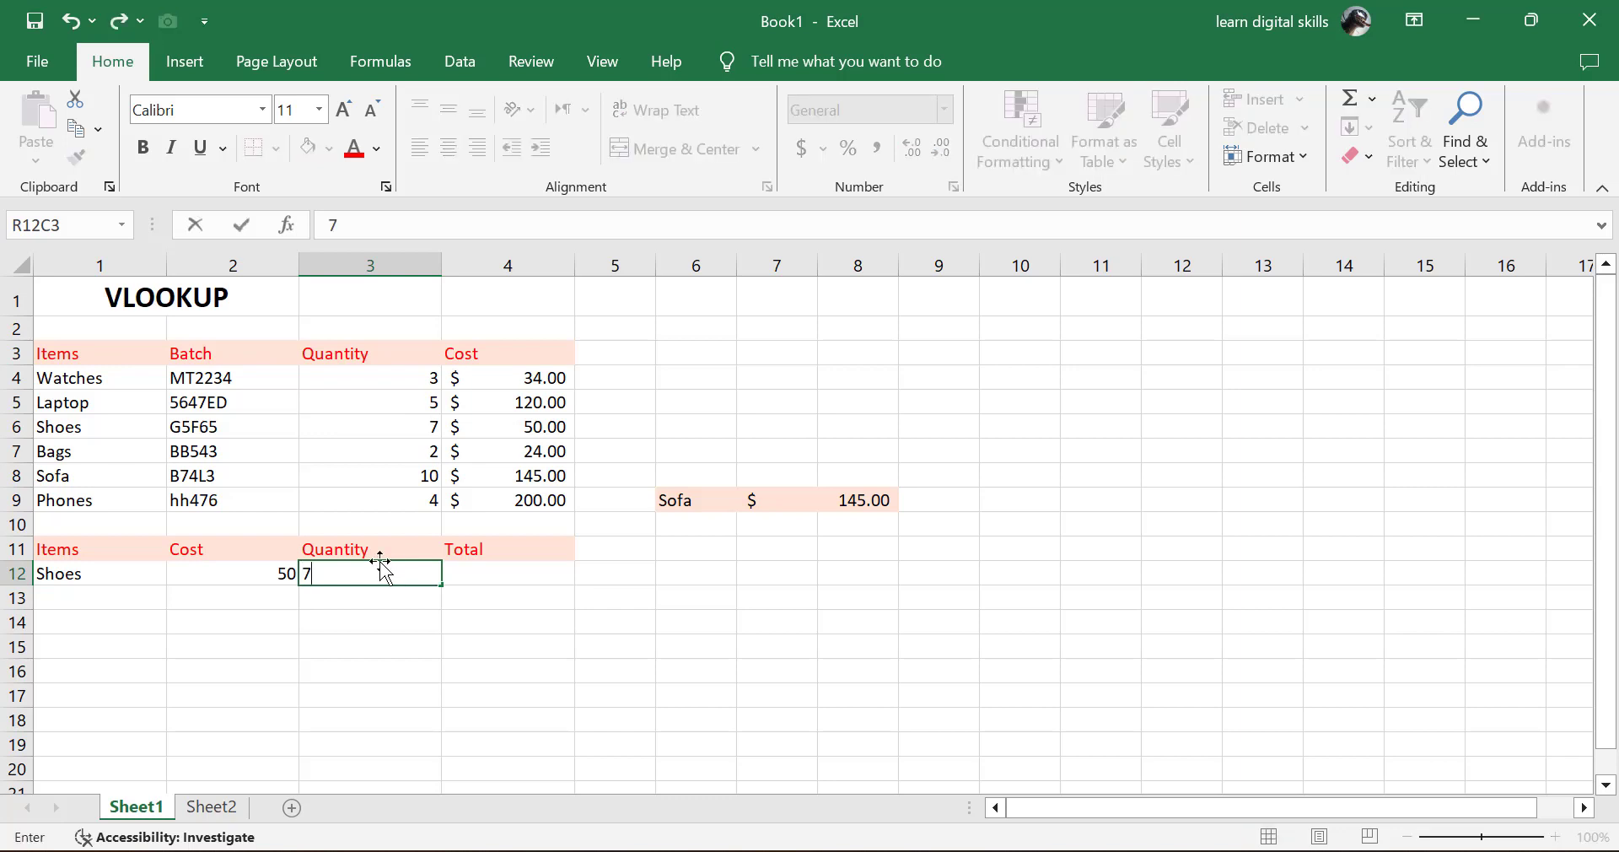
left_click(507, 584)
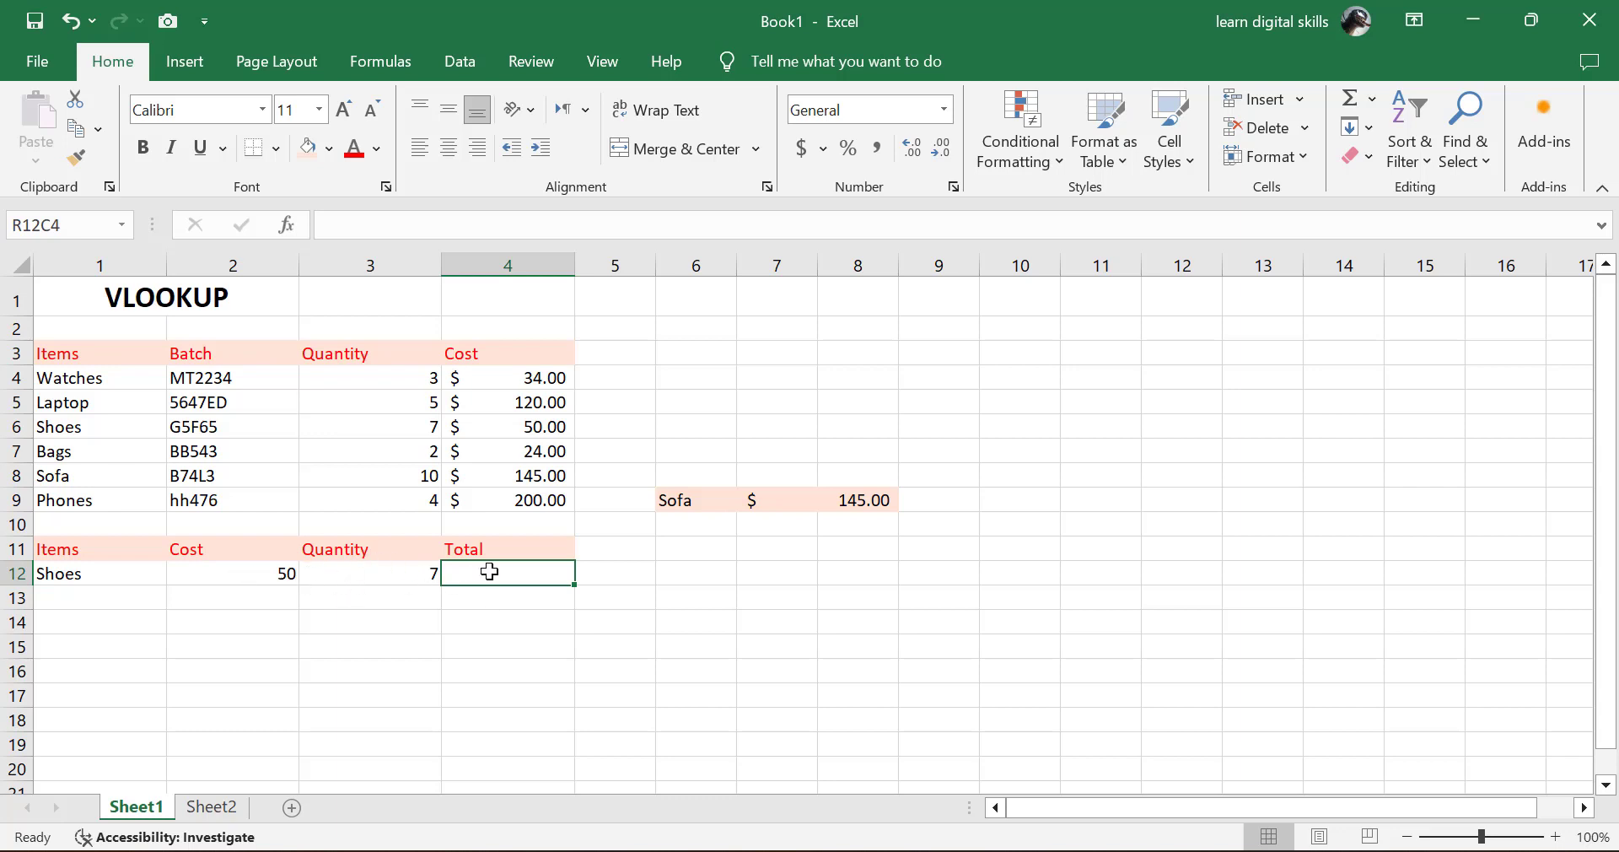
Step: Set Total to =Cost*Quantity showing 350, and enter watches below Shoes
type("=")
left_click(279, 573)
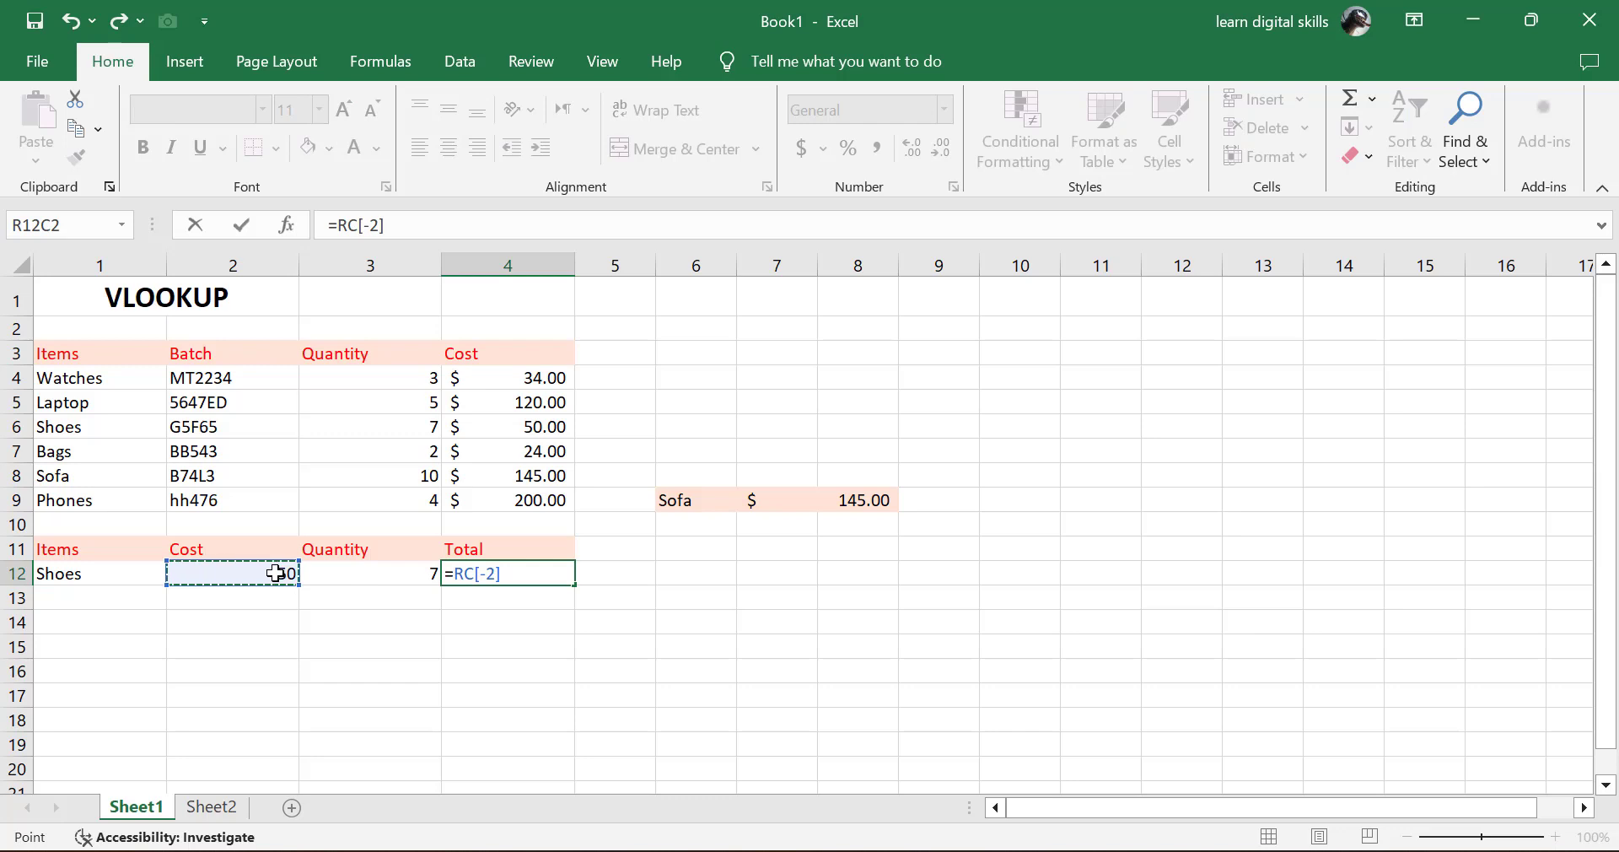
type("*")
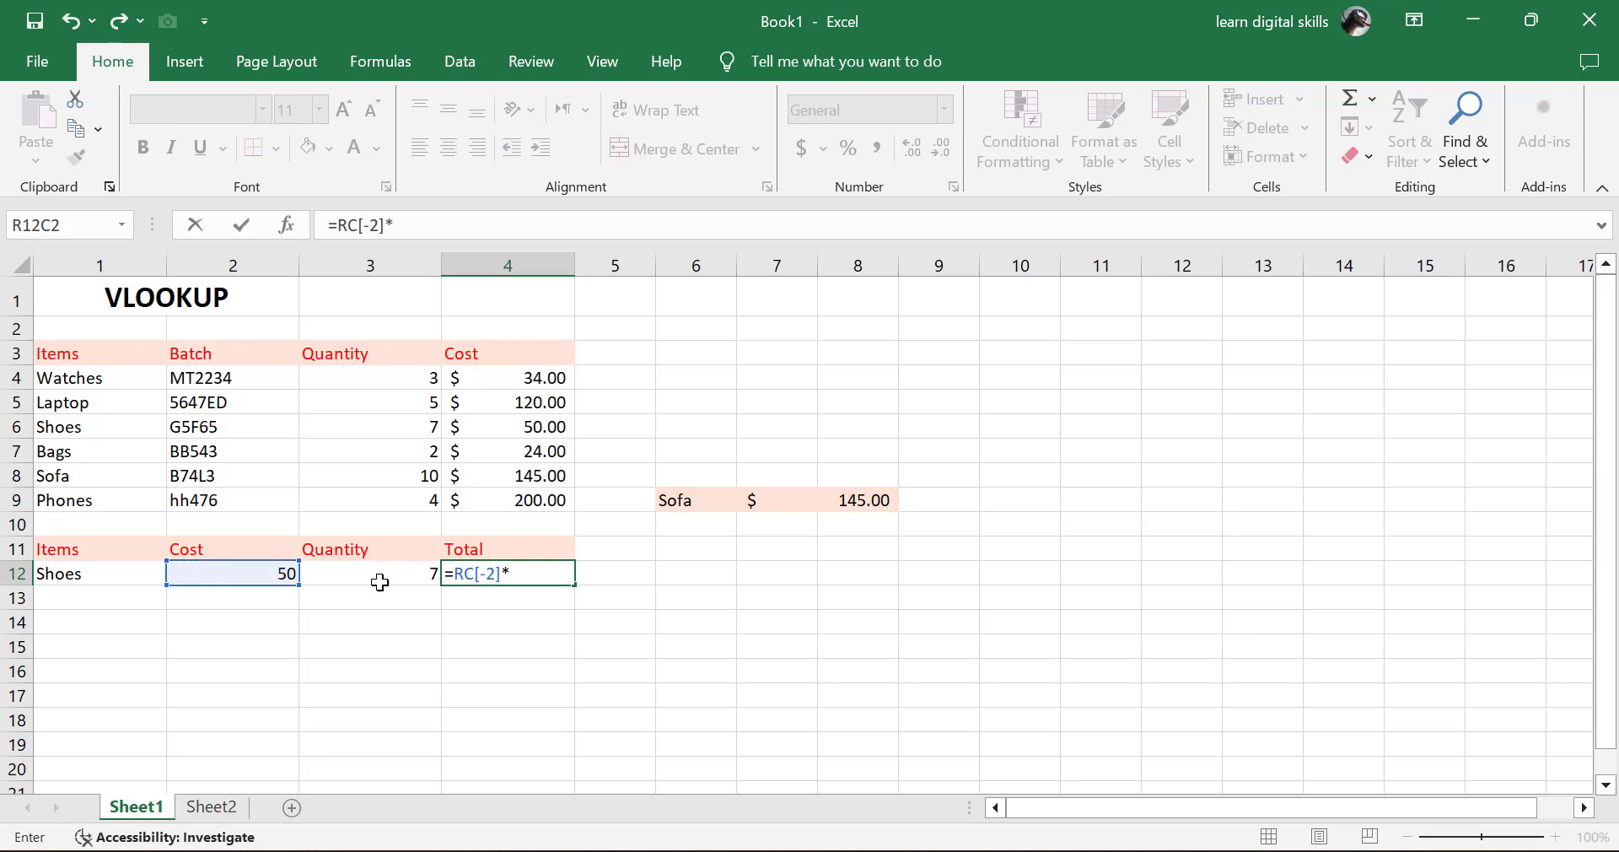
left_click(382, 582)
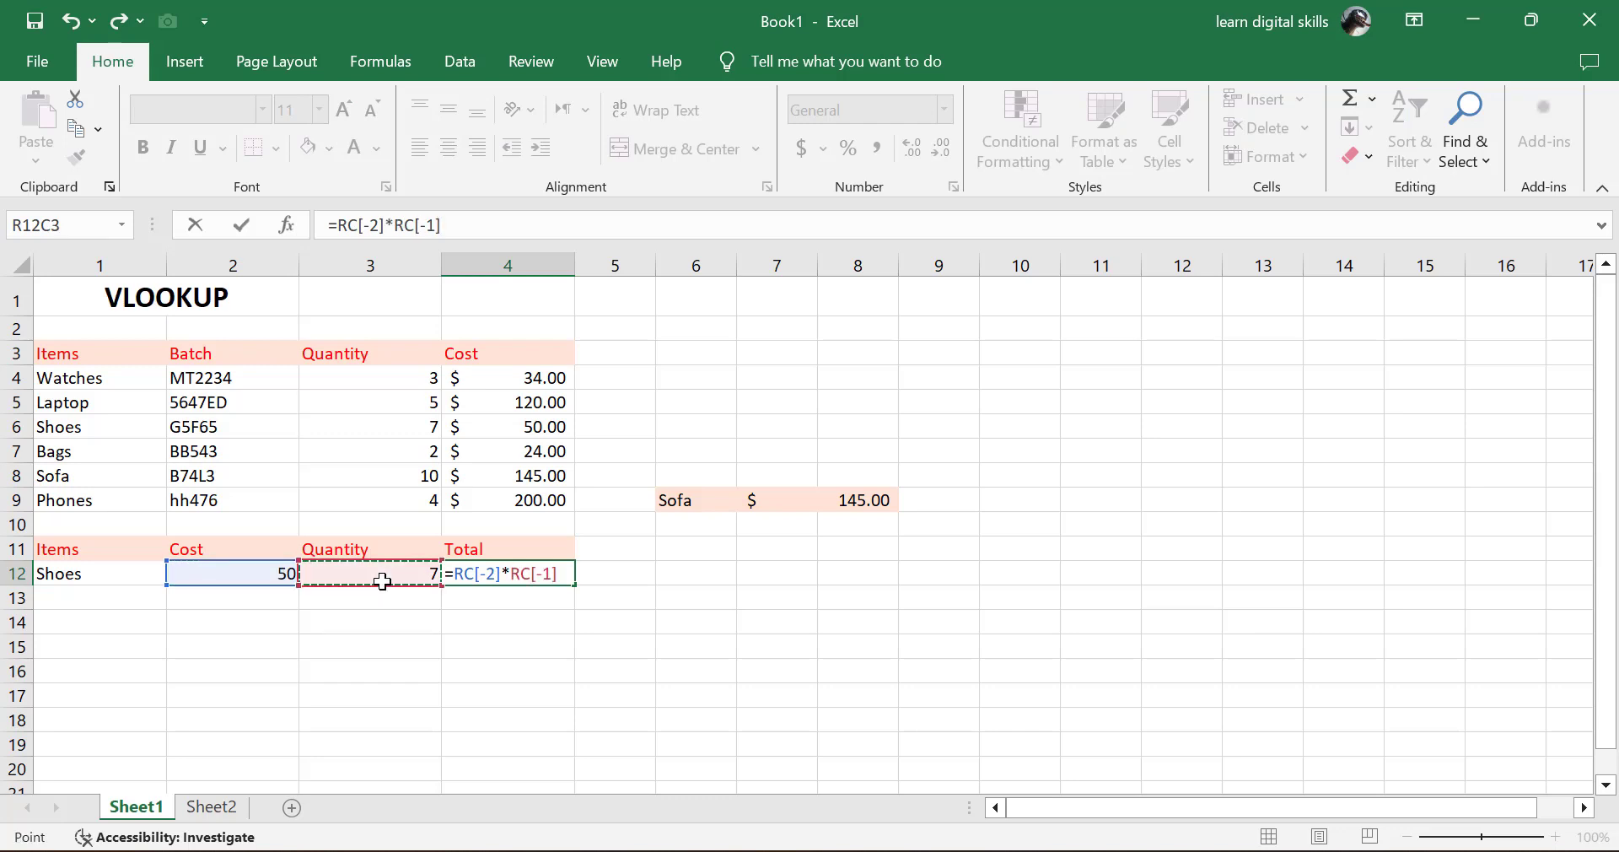
key("Return")
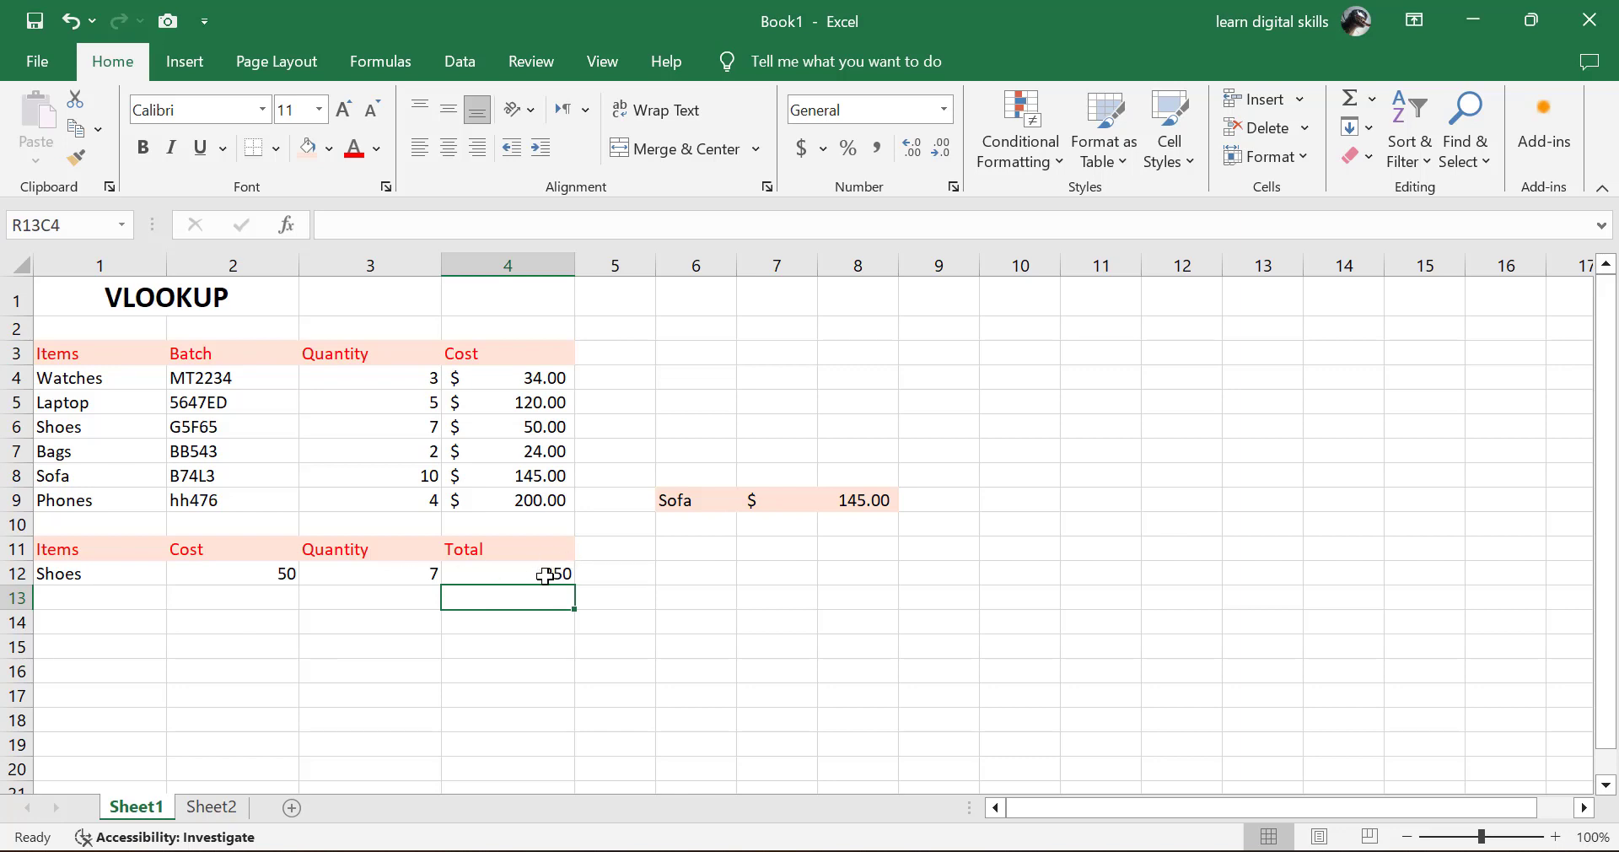
left_click(65, 595)
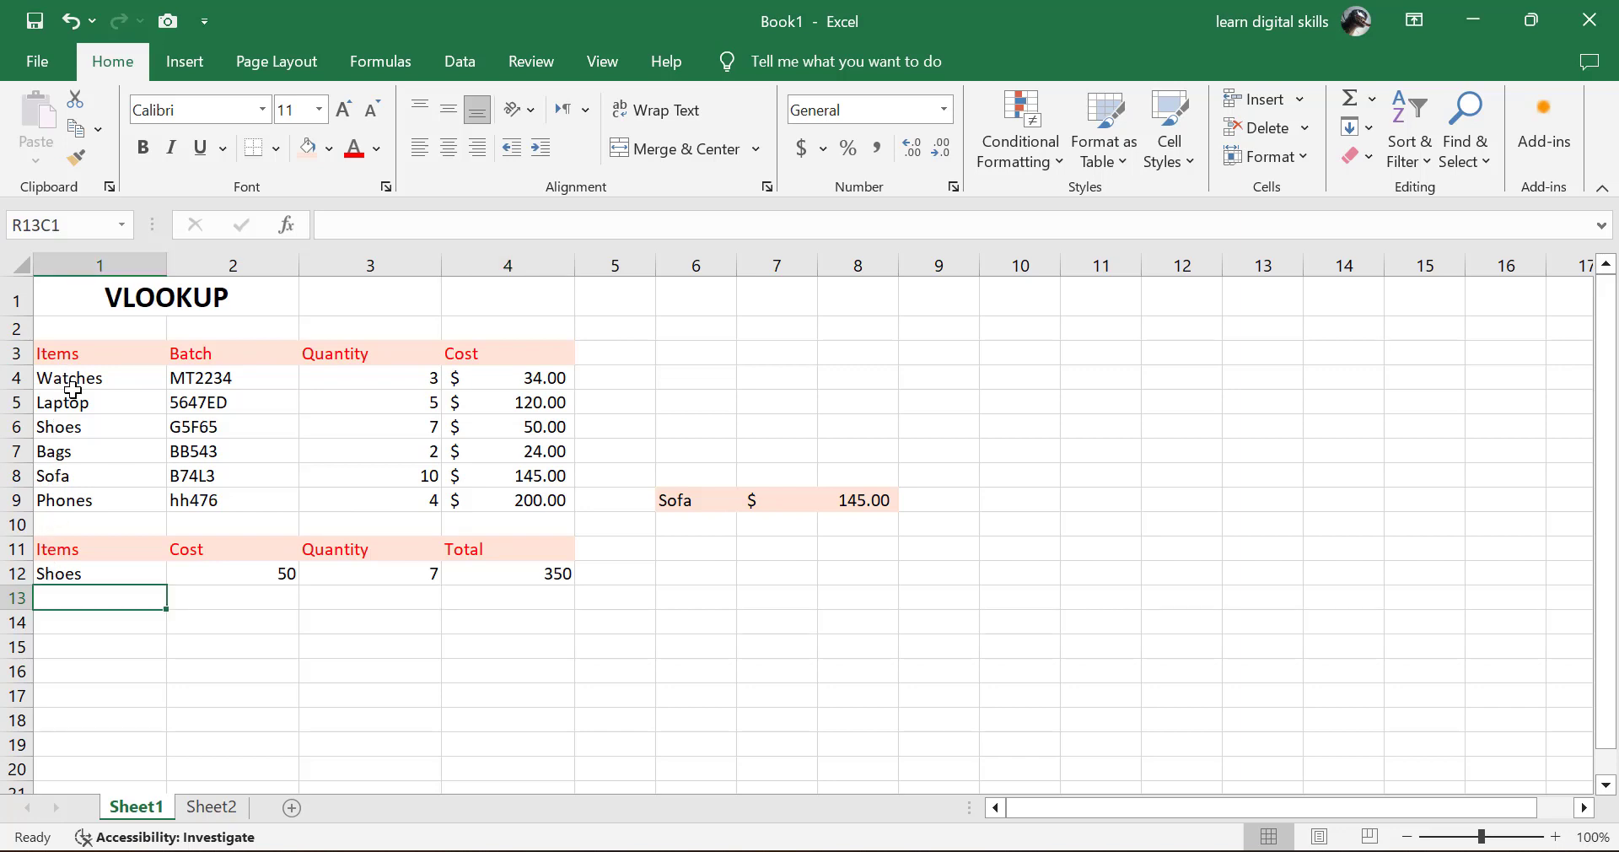
type("watches")
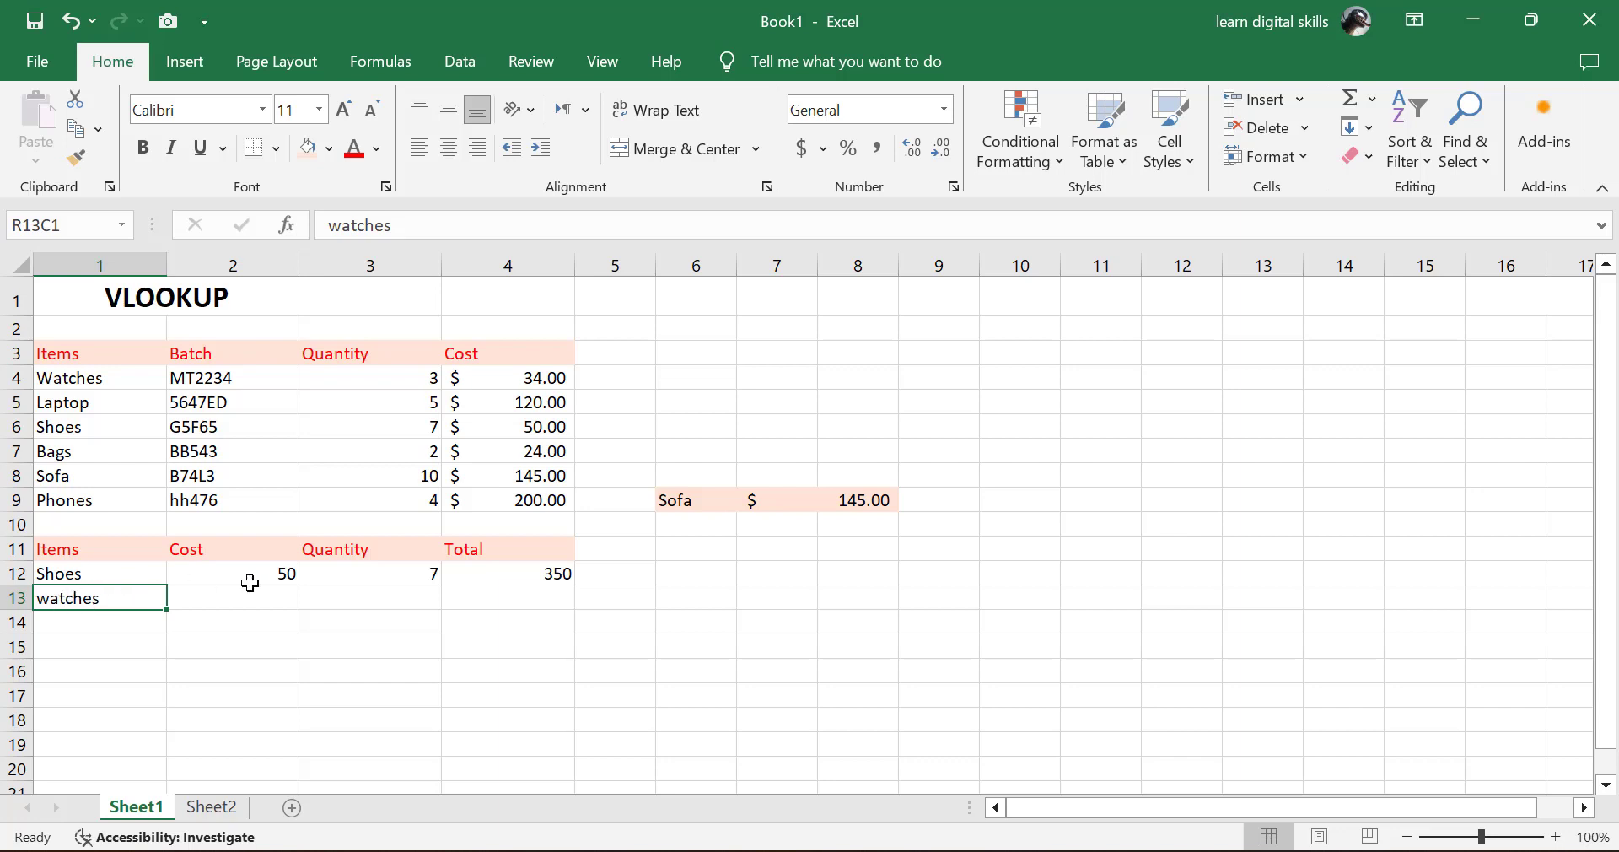
Step: Commit watches and select R17C1 under the new VLOOKUP and DATA VALIDATION header row
left_click(229, 600)
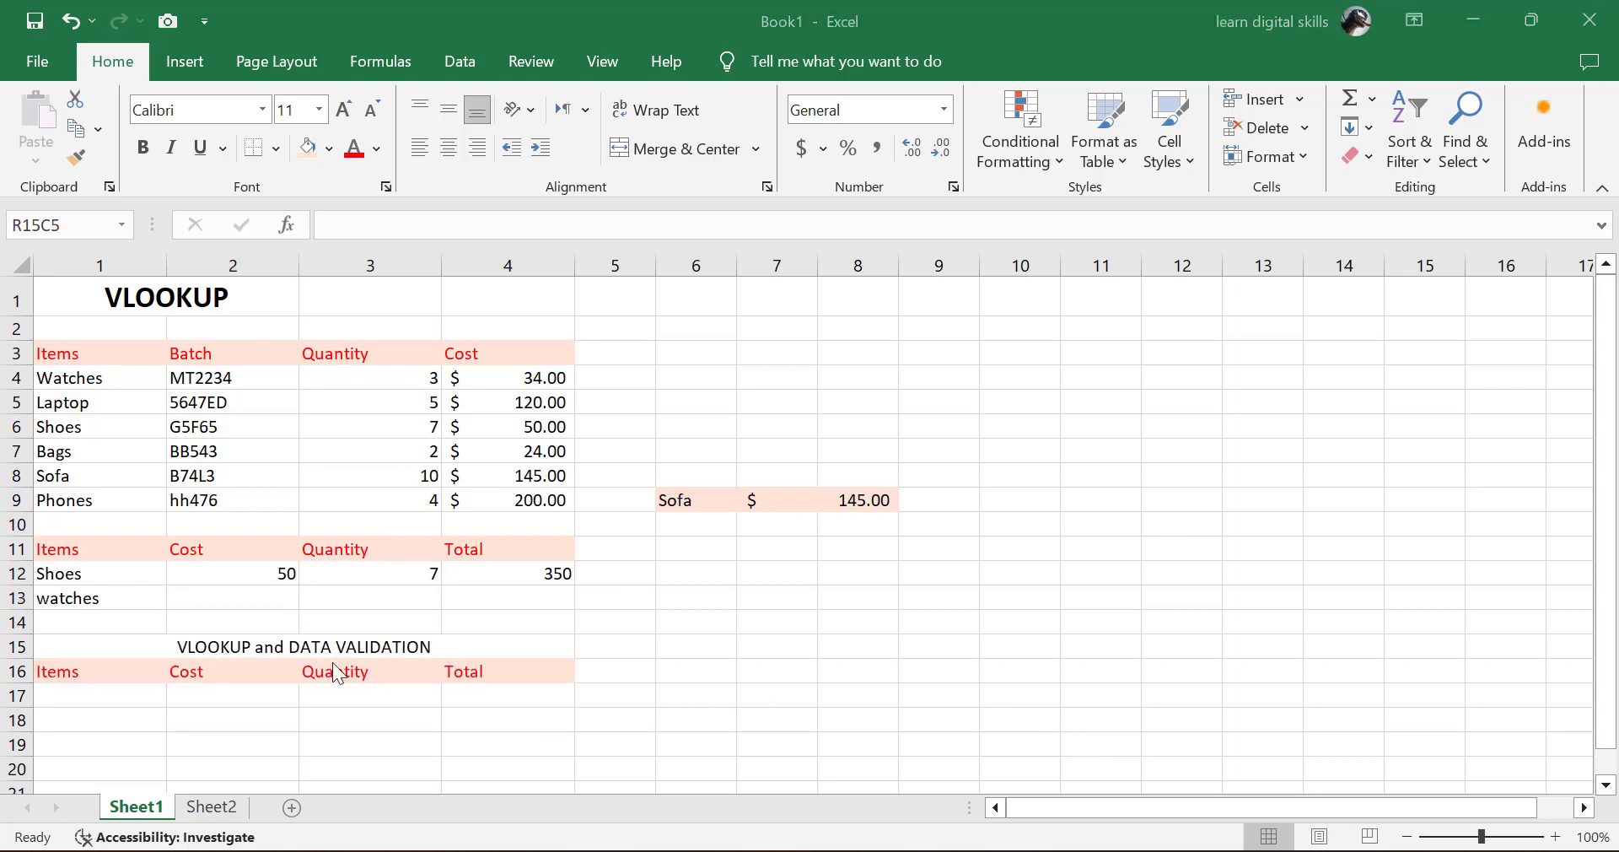
scroll(268, 674, "down", 1)
scroll(268, 664, "down", 4)
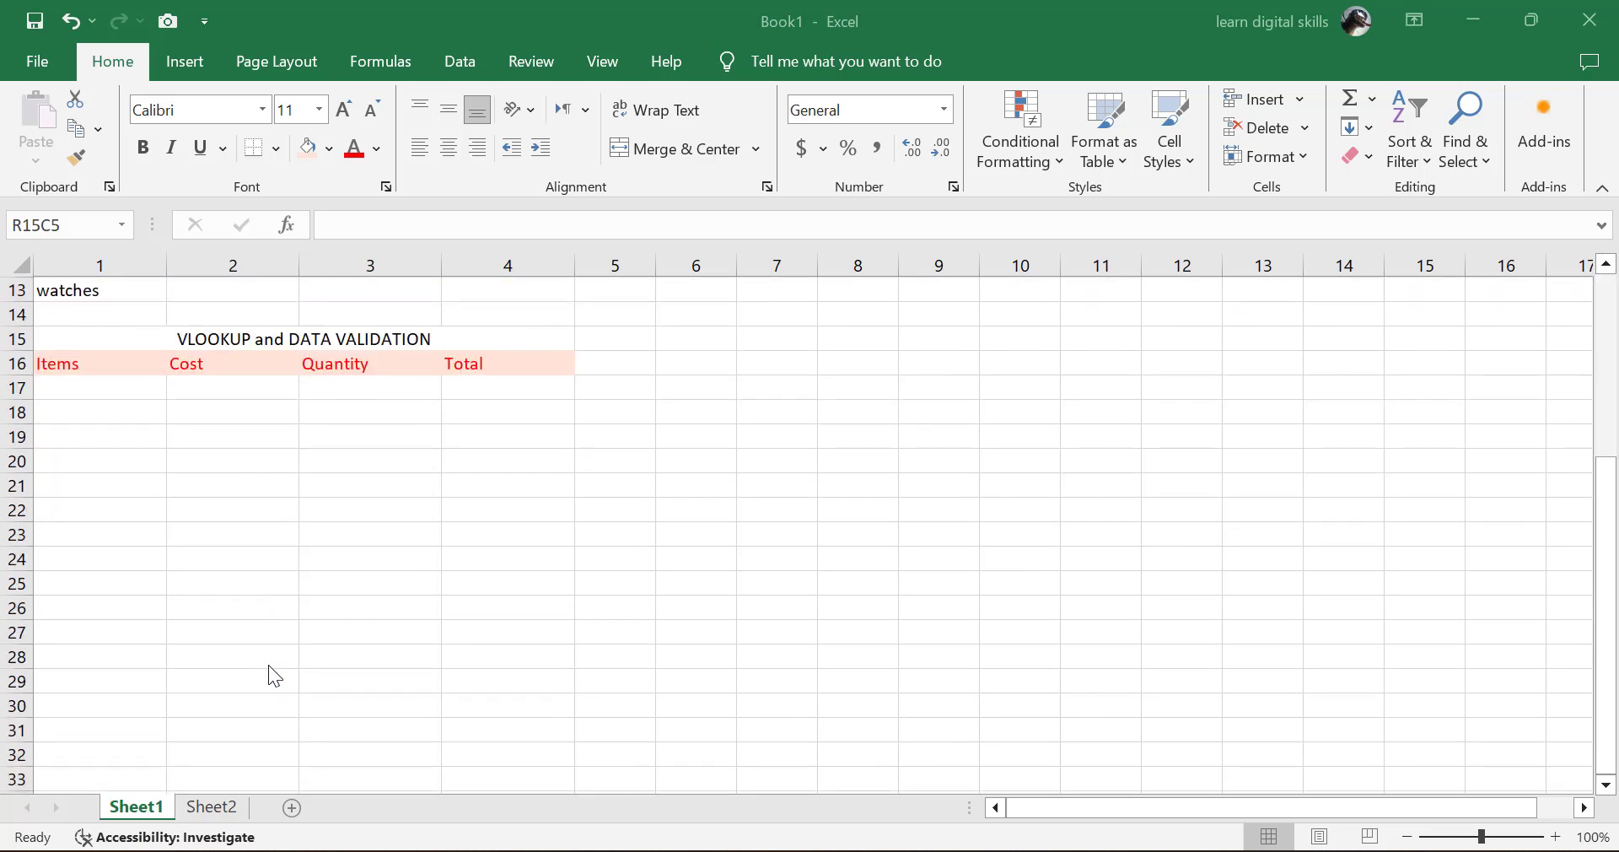
scroll(268, 664, "up", 4)
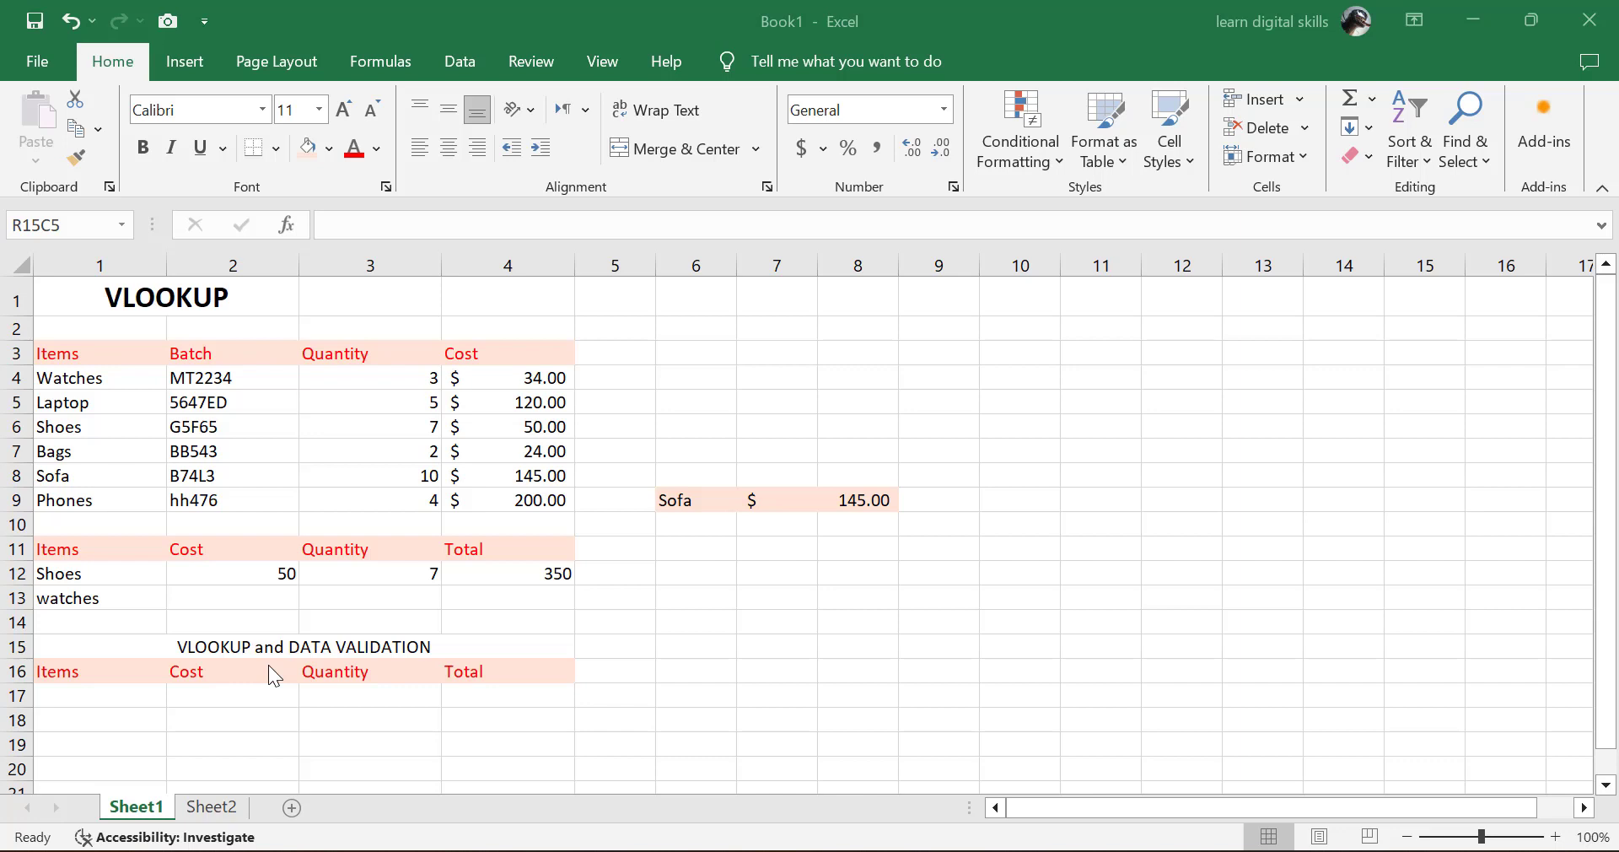
left_click(163, 700)
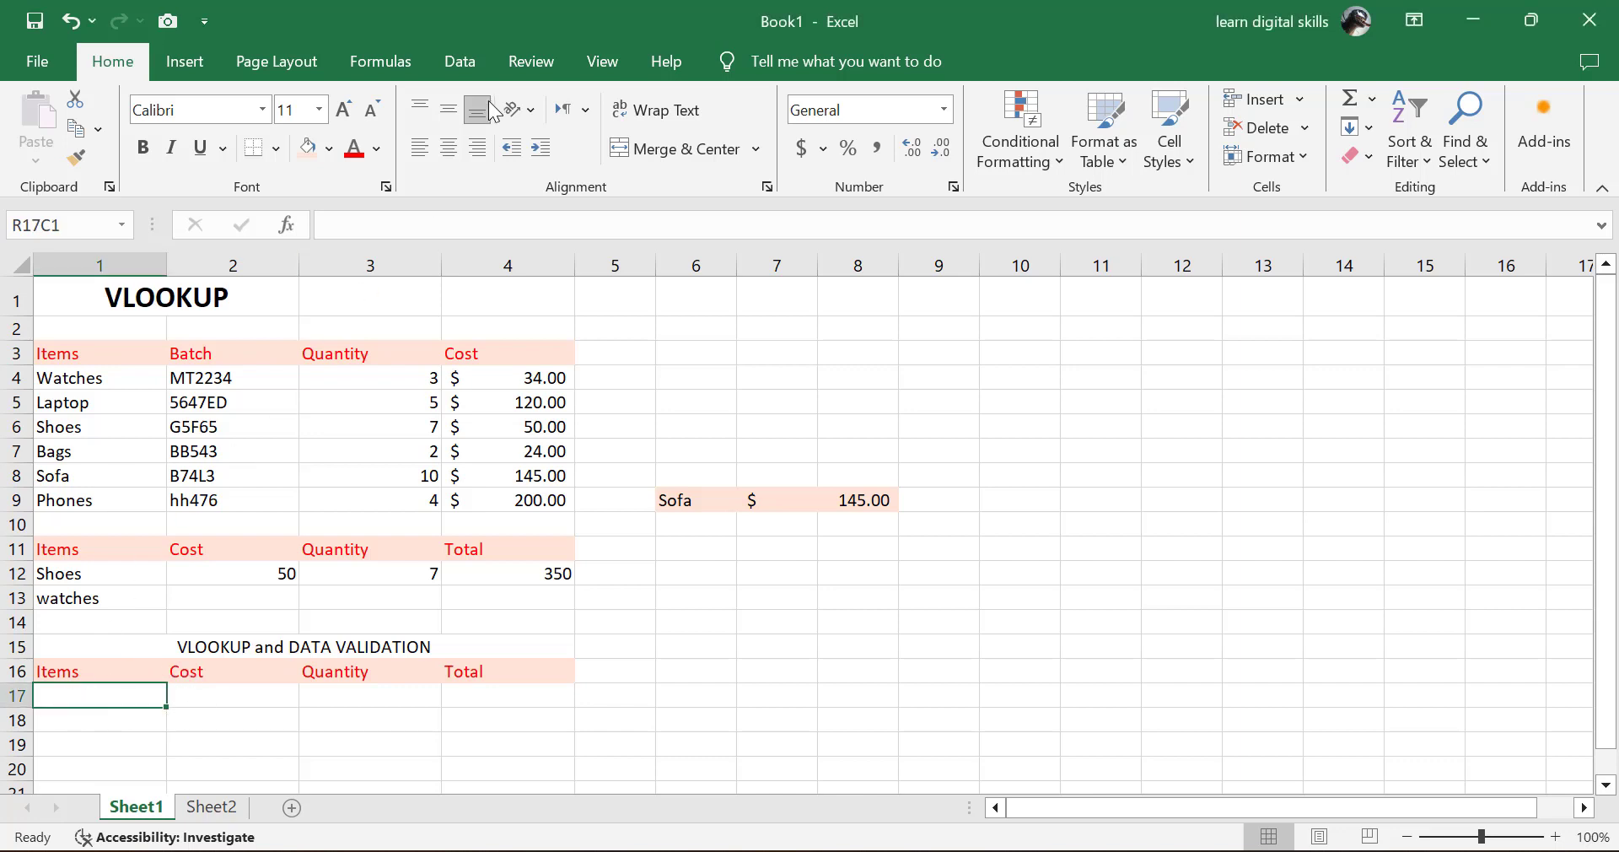
Step: Give R17C1 a List data validation with source =R4C1:R9C1, the six item names
left_click(472, 67)
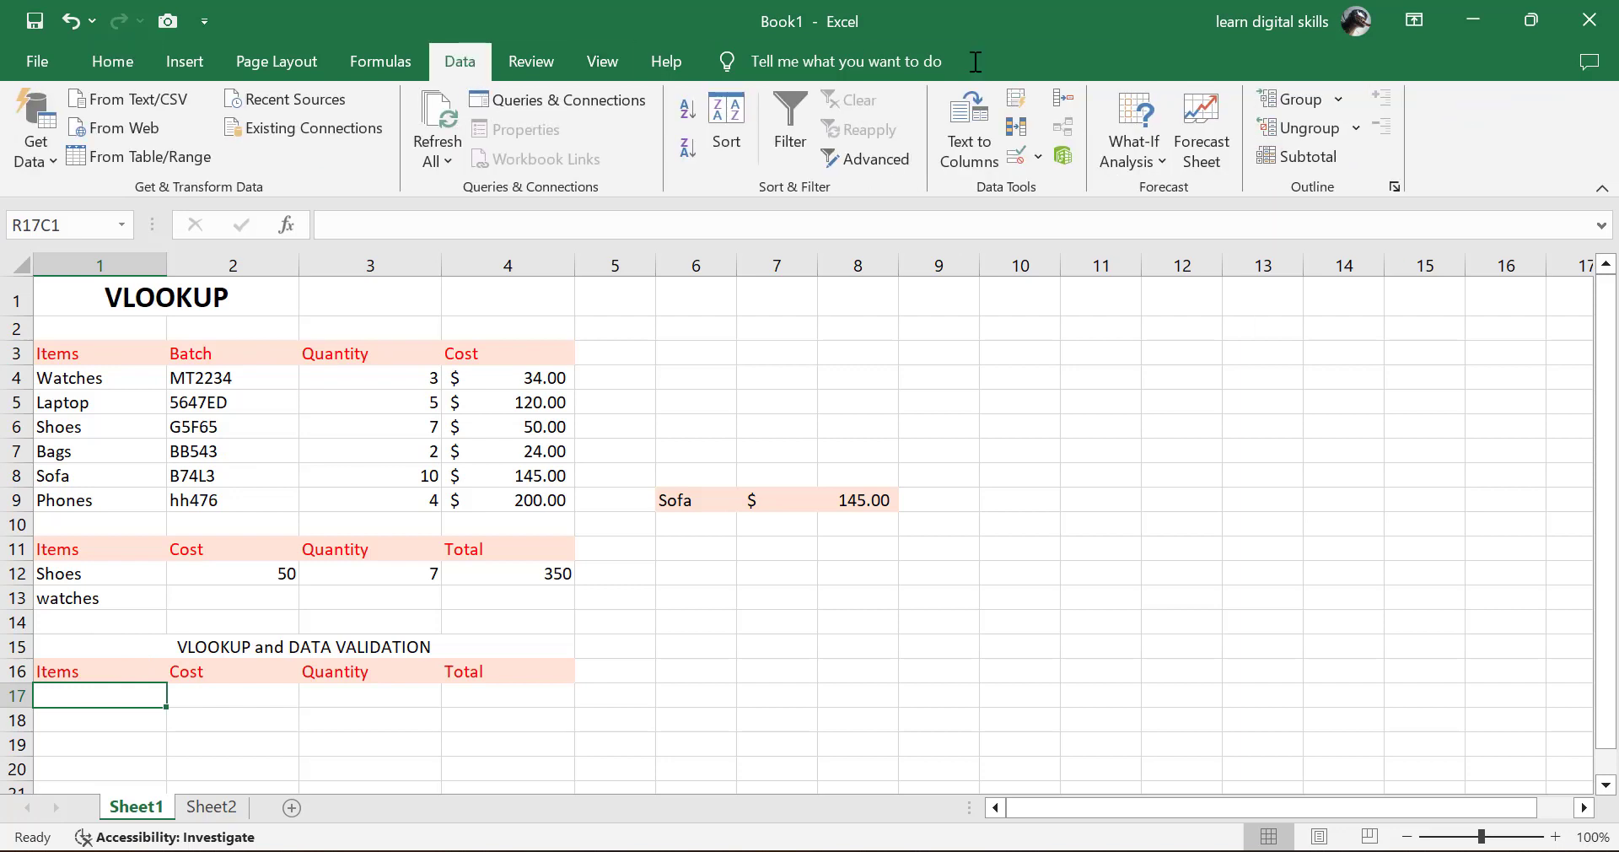
left_click(1021, 160)
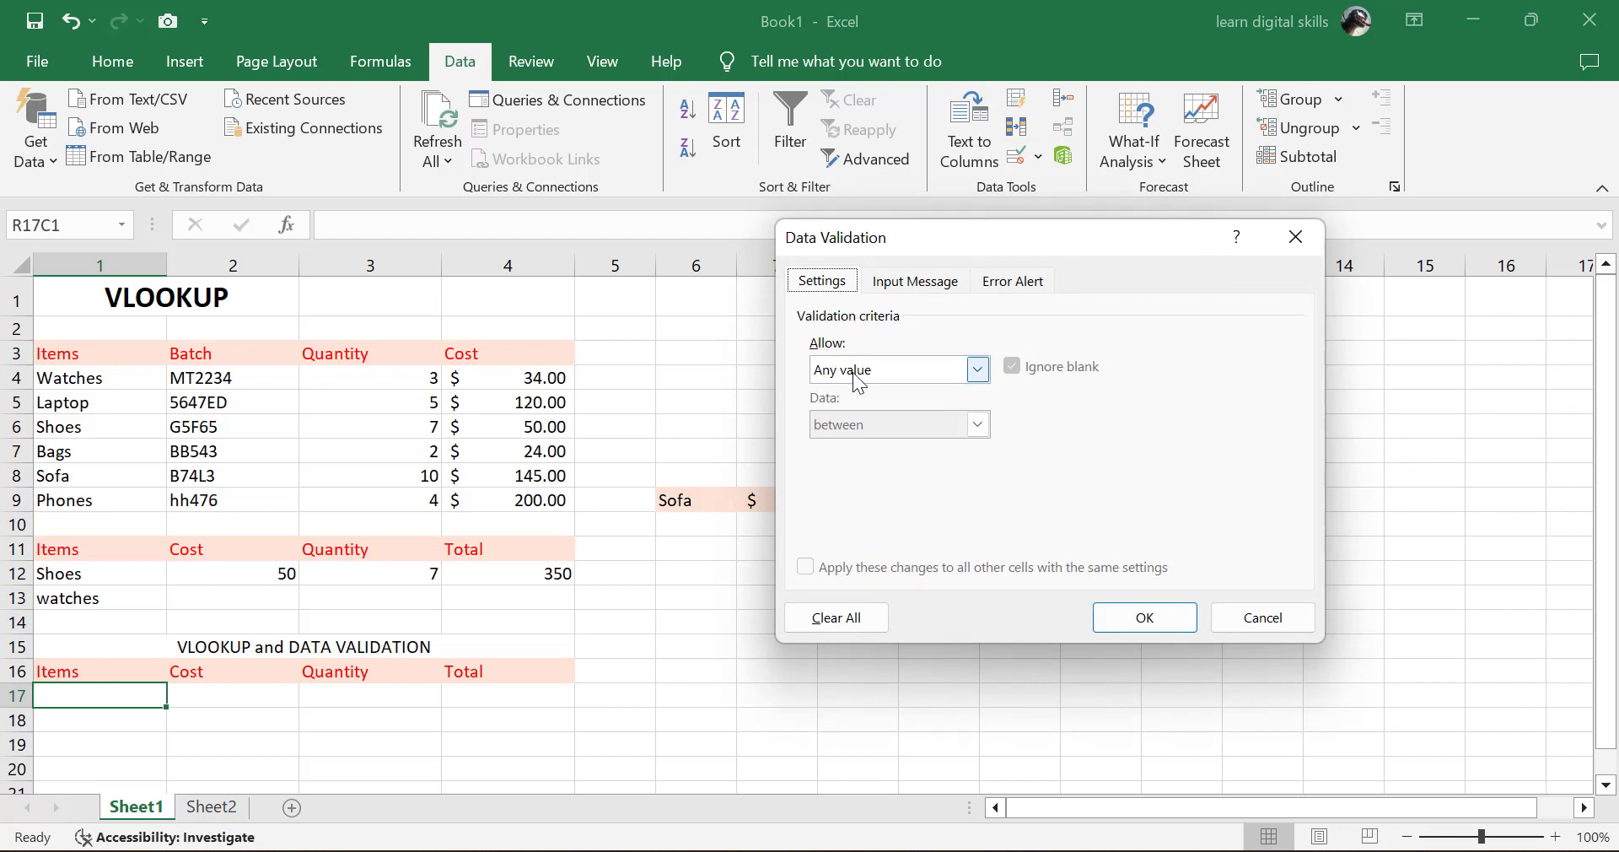
left_click(988, 377)
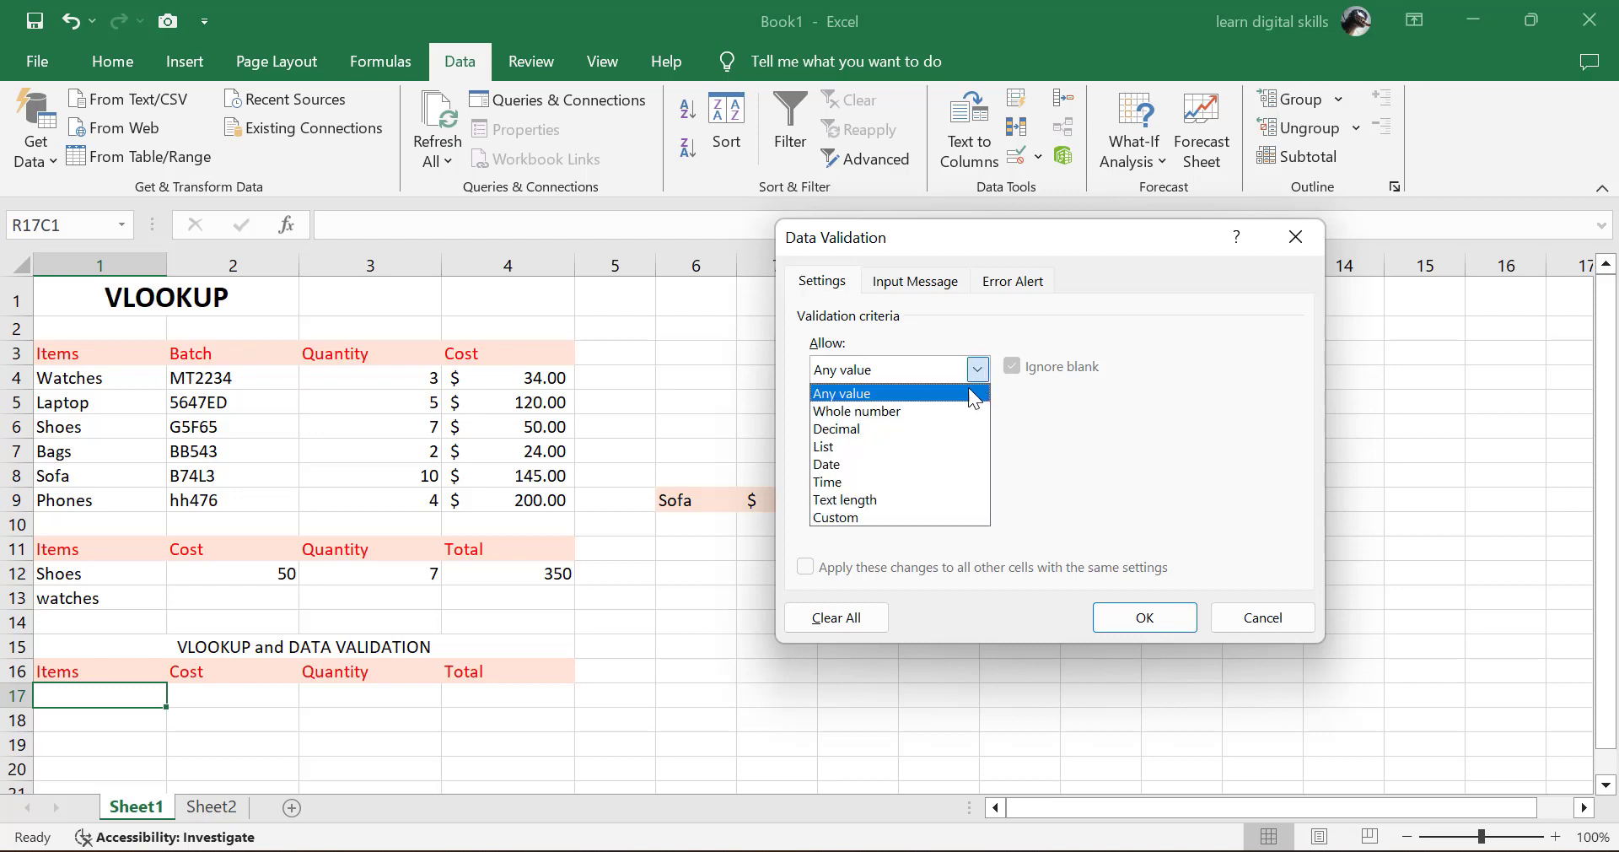
left_click(833, 446)
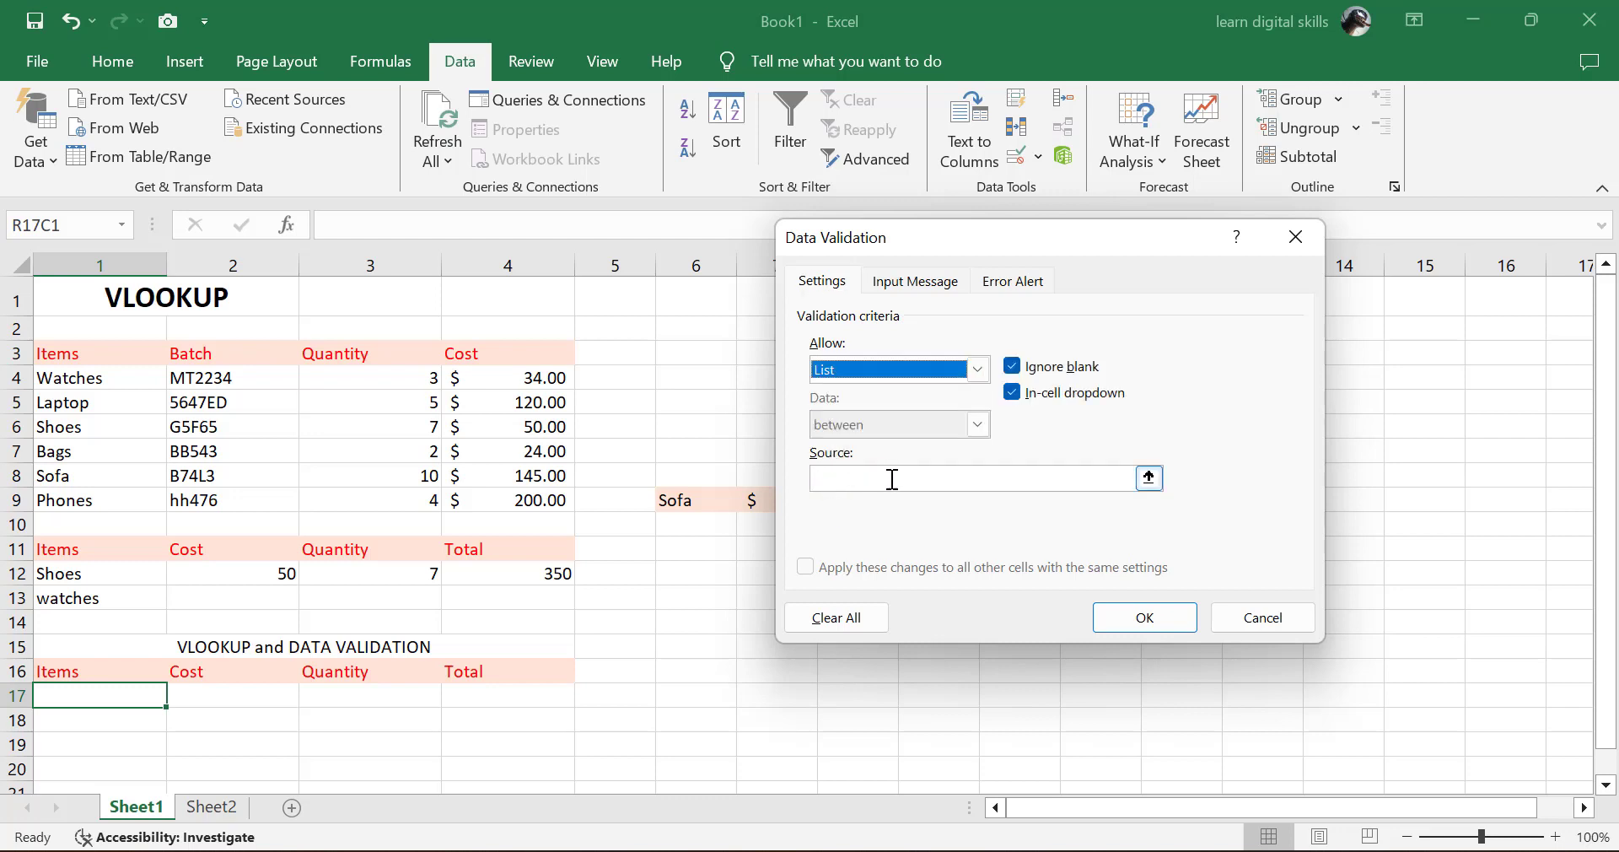
left_click(860, 478)
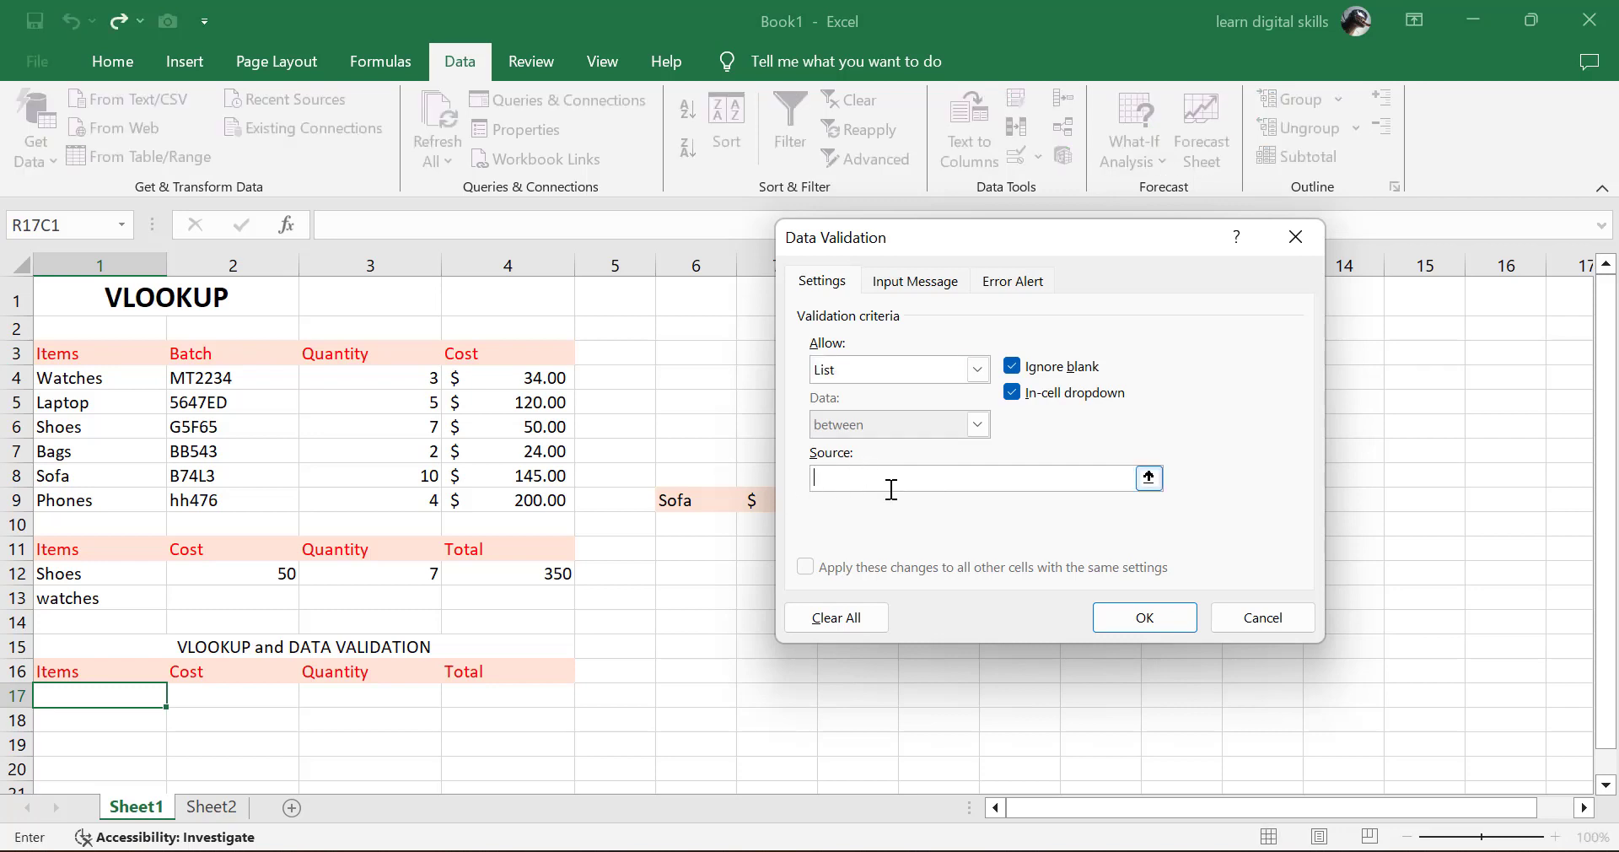
left_click(1148, 477)
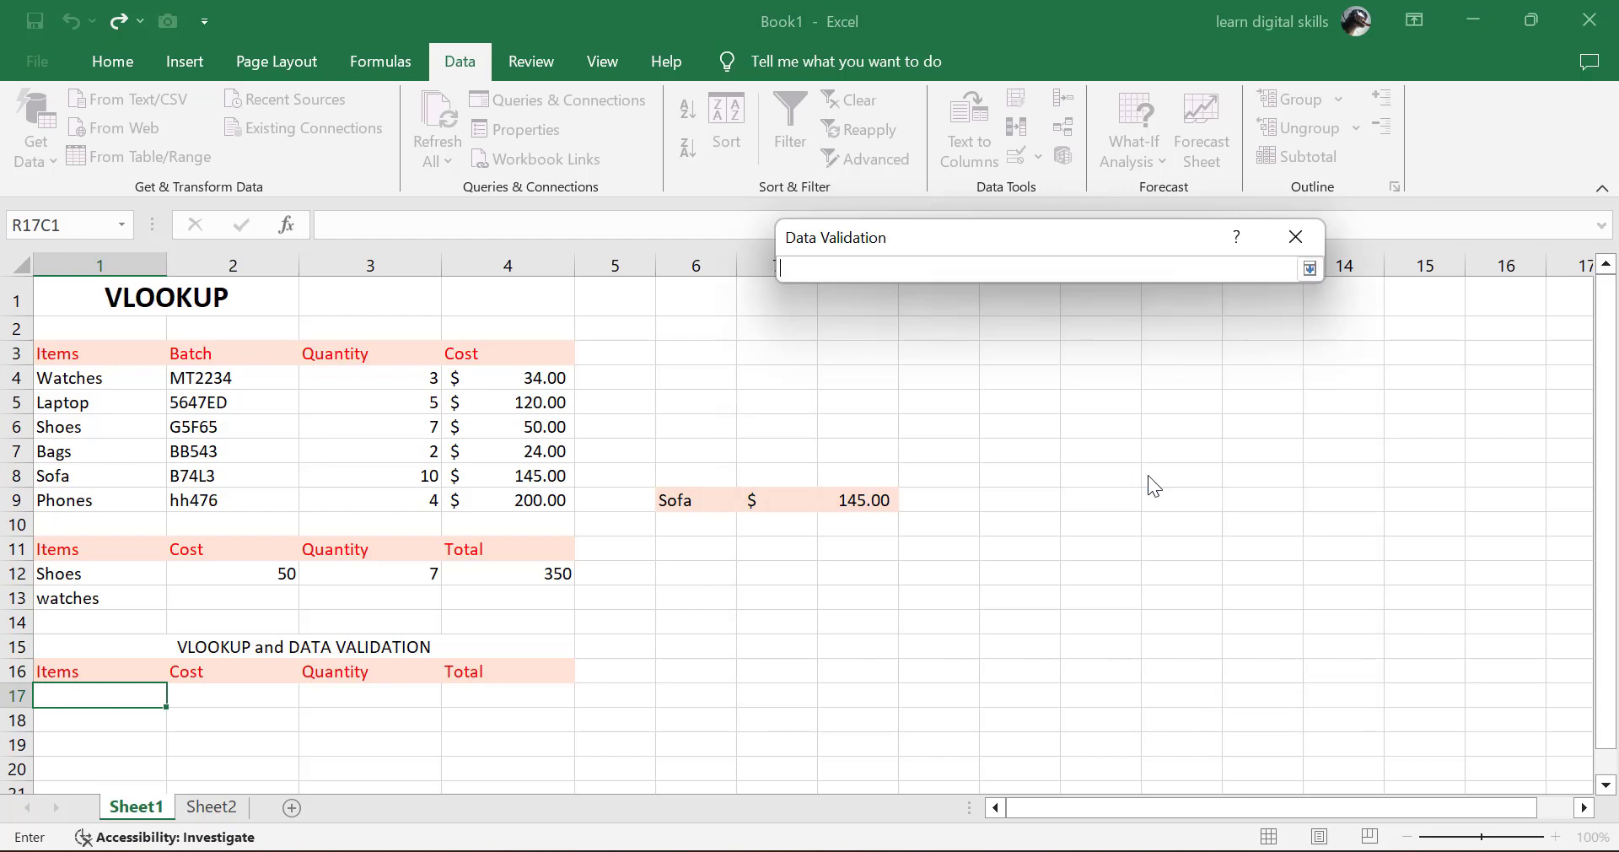
left_click_drag(84, 380, 76, 502)
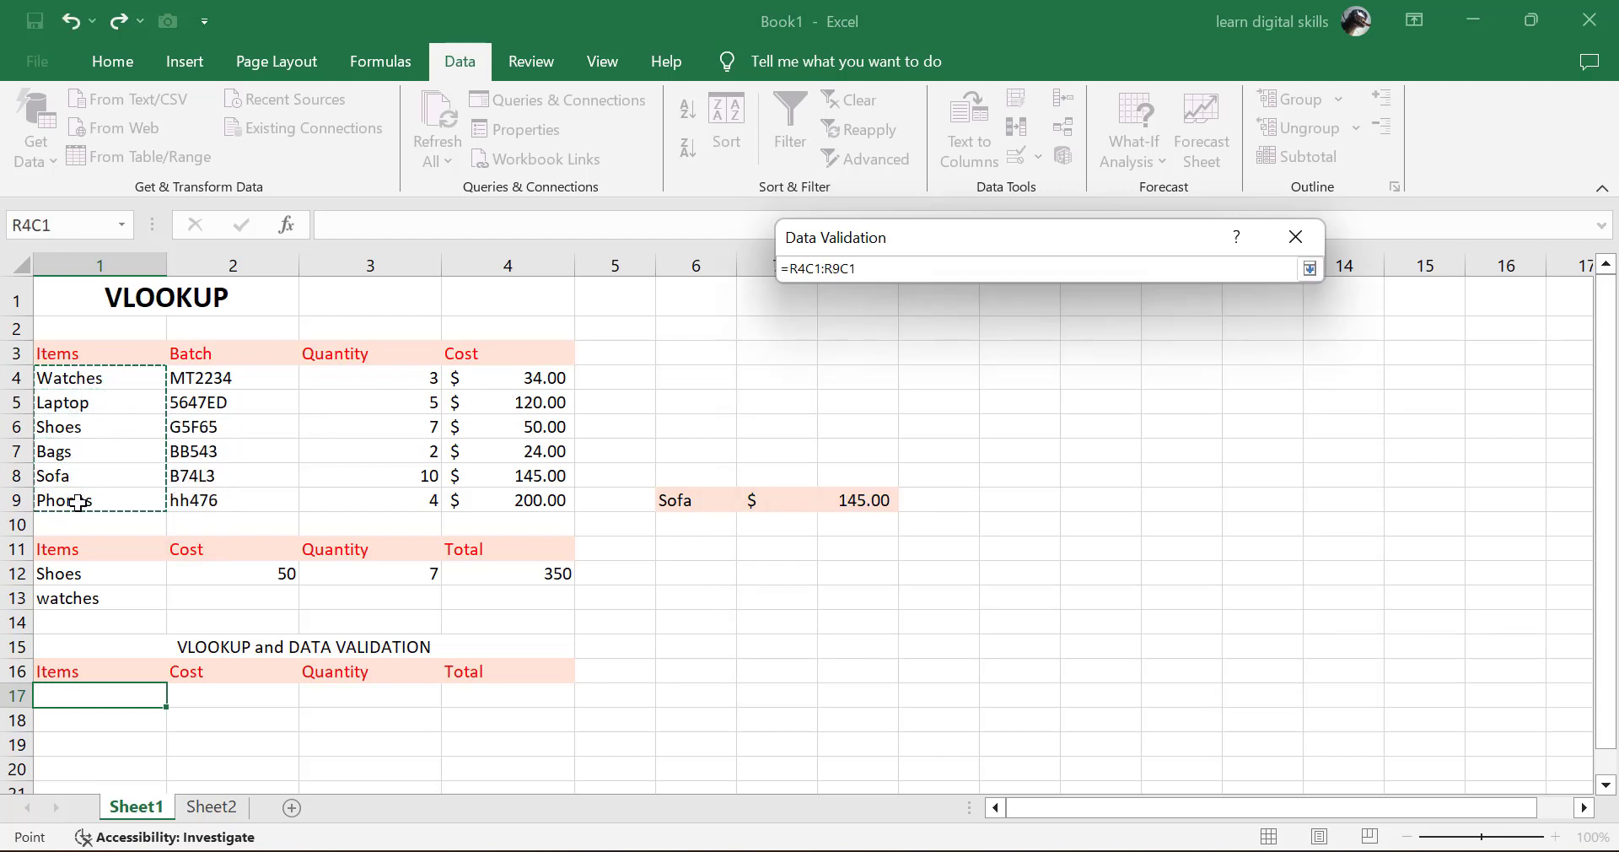
left_click(1310, 269)
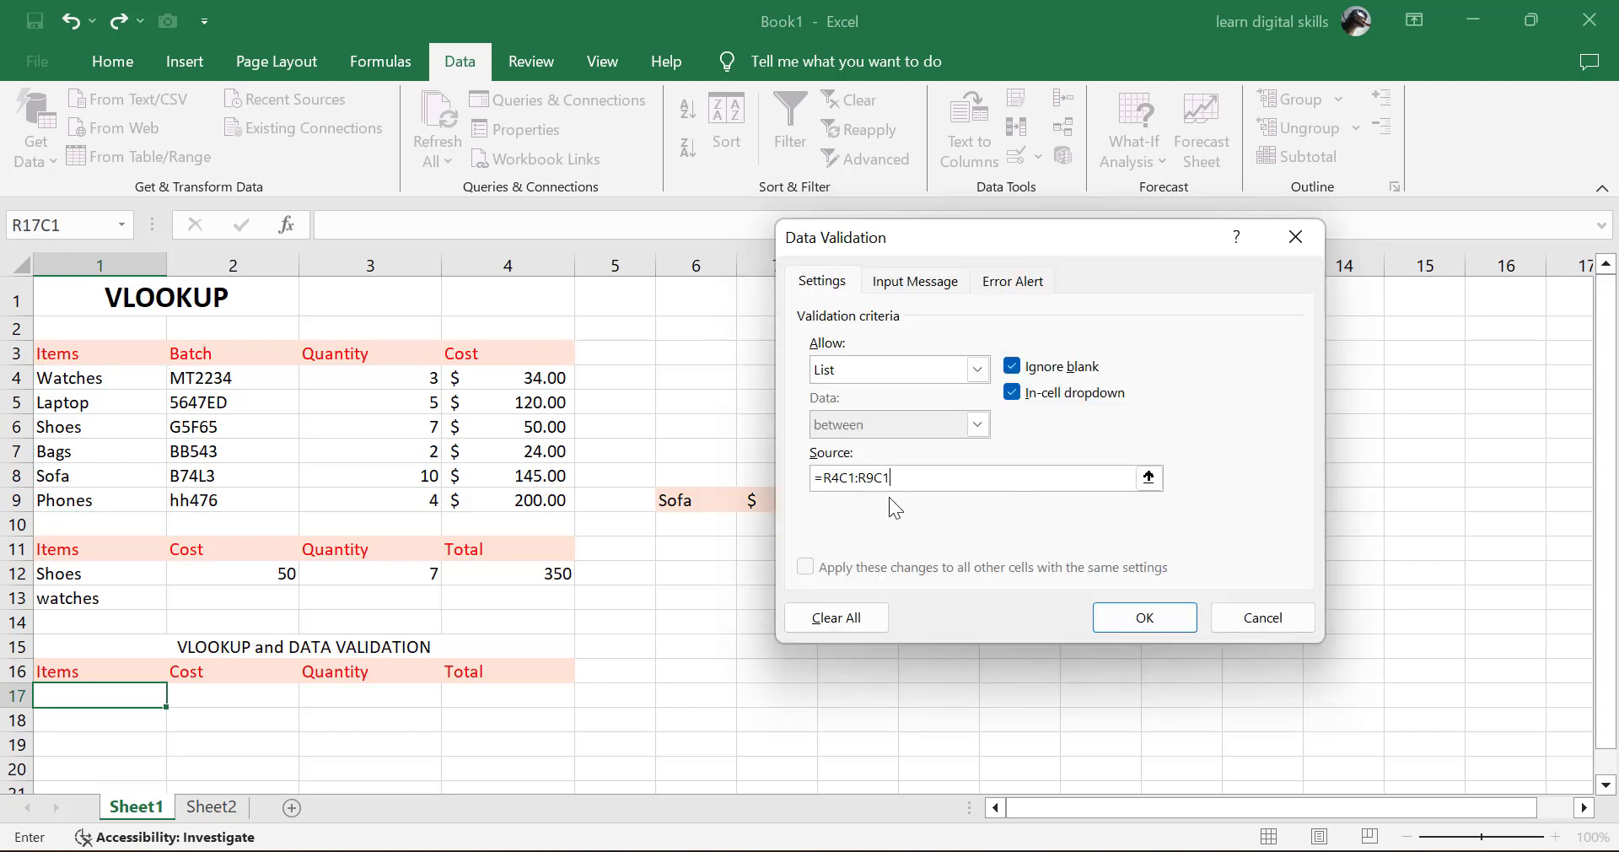
left_click(1140, 615)
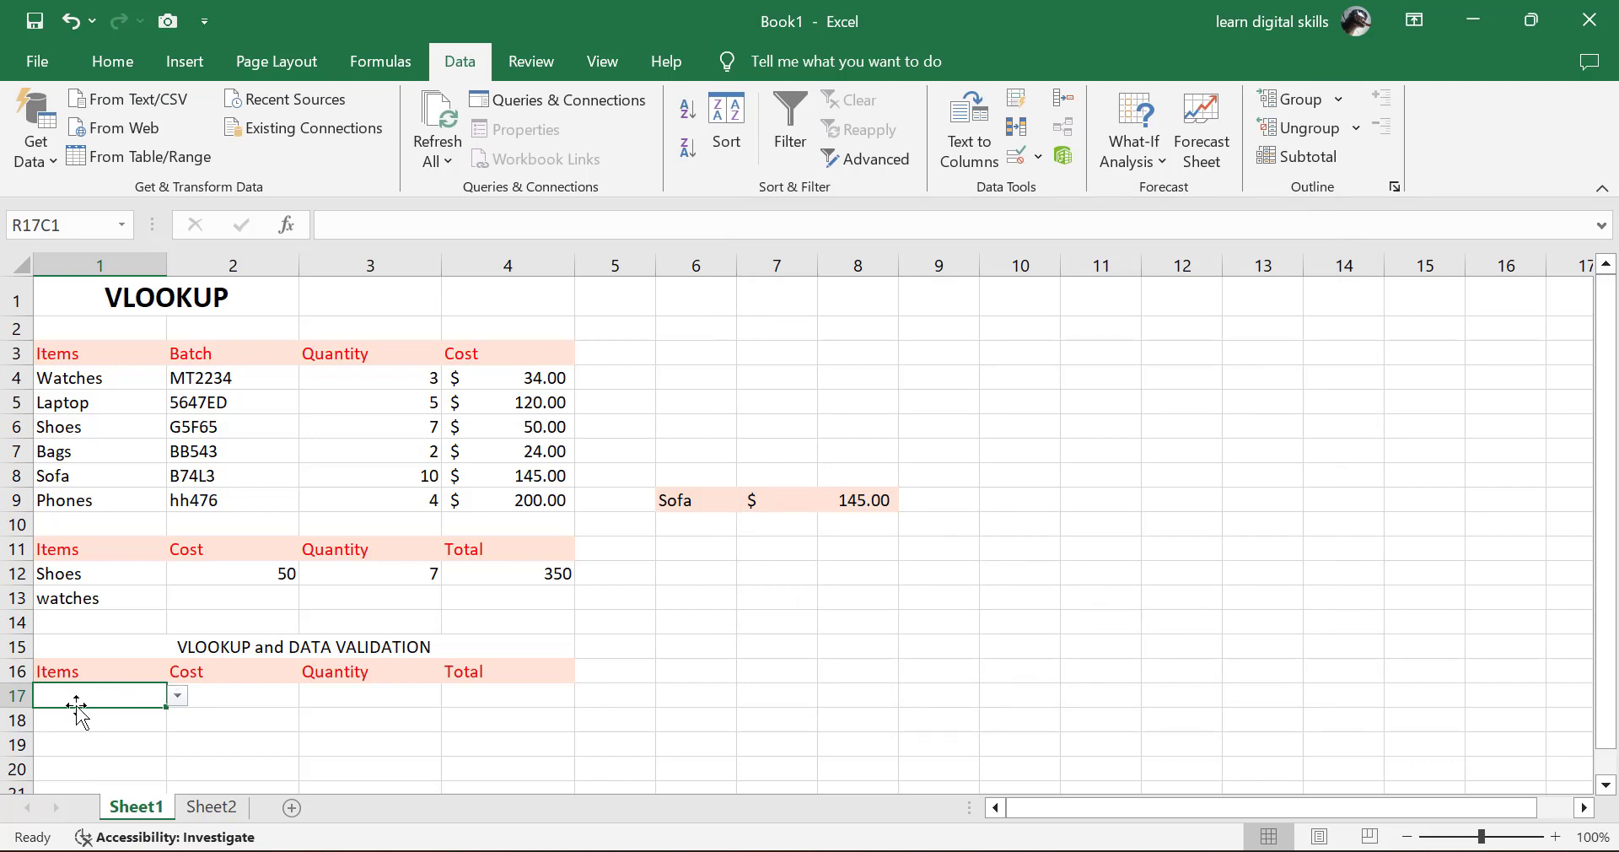
Step: Choose Phones from the R17C1 item dropdown
scroll(177, 706, "down", 1)
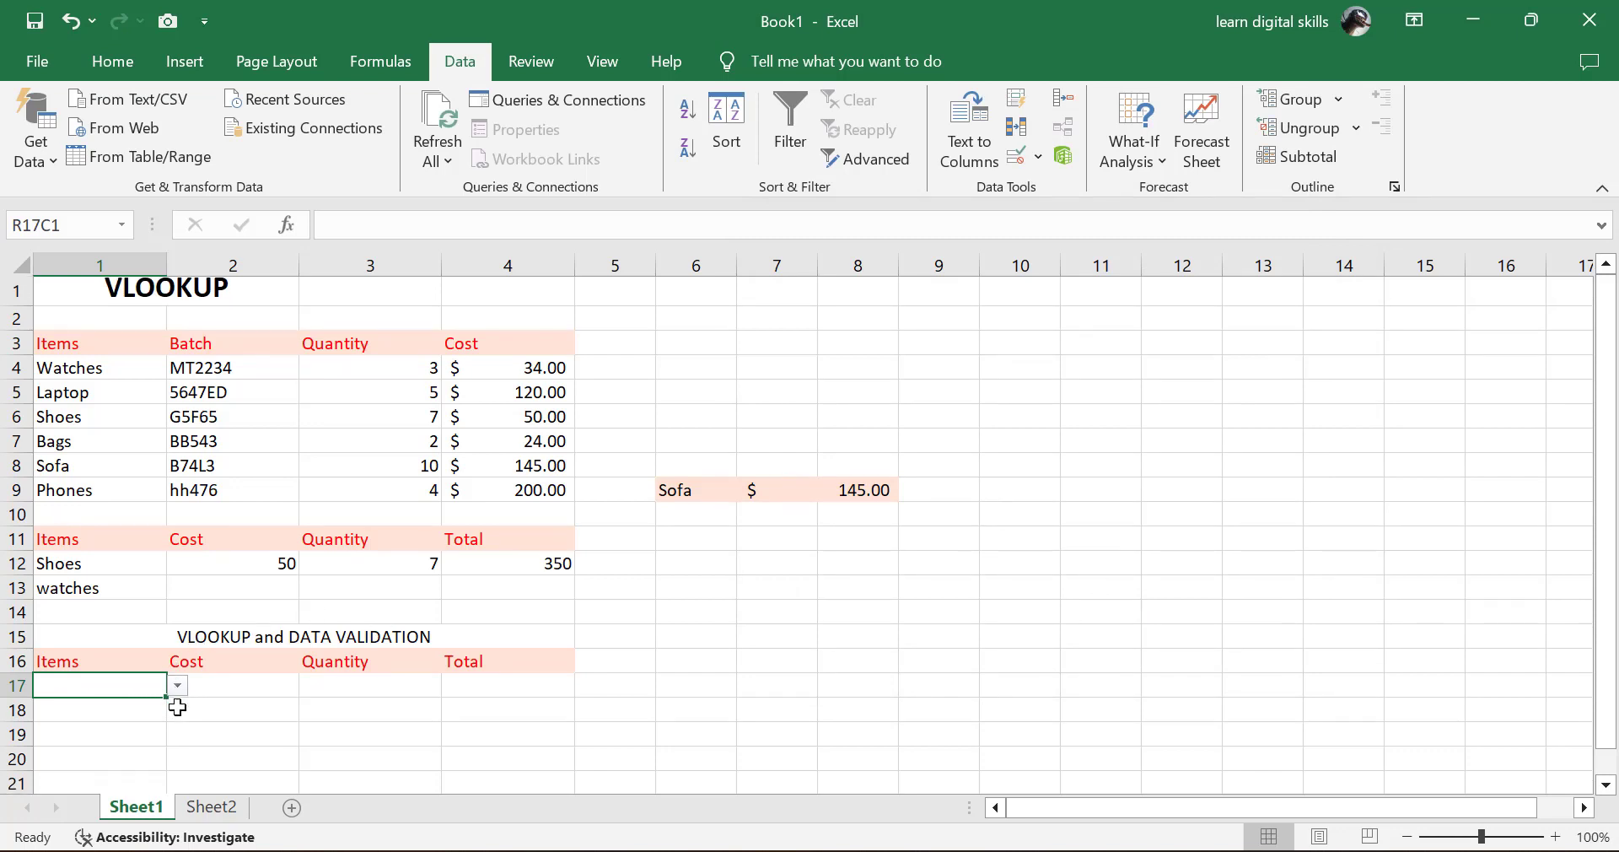
scroll(177, 706, "up", 1)
left_click(179, 698)
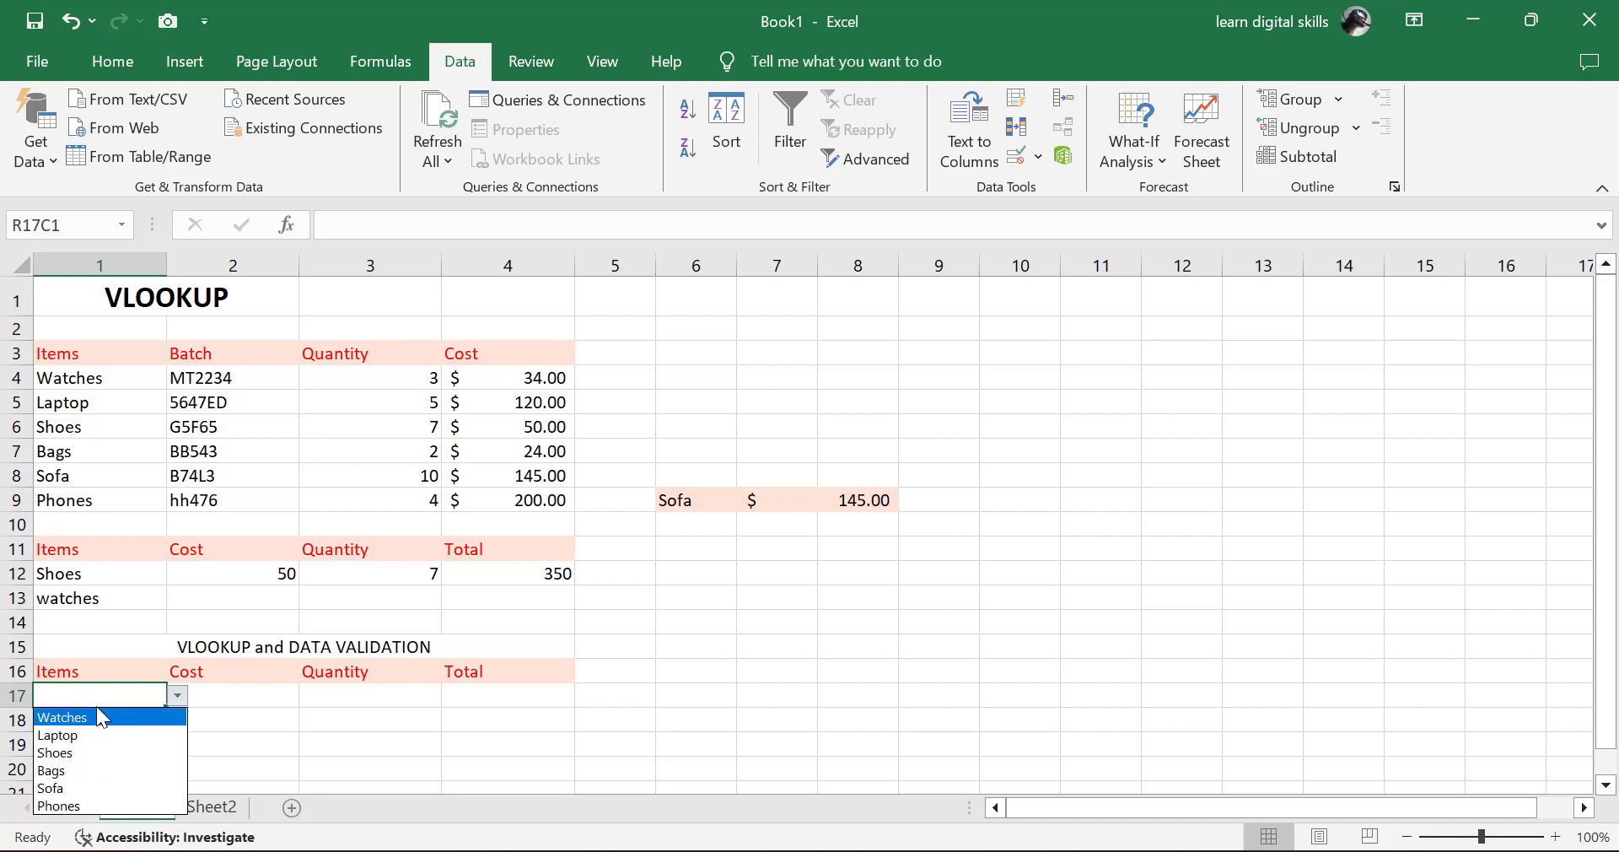
left_click(151, 693)
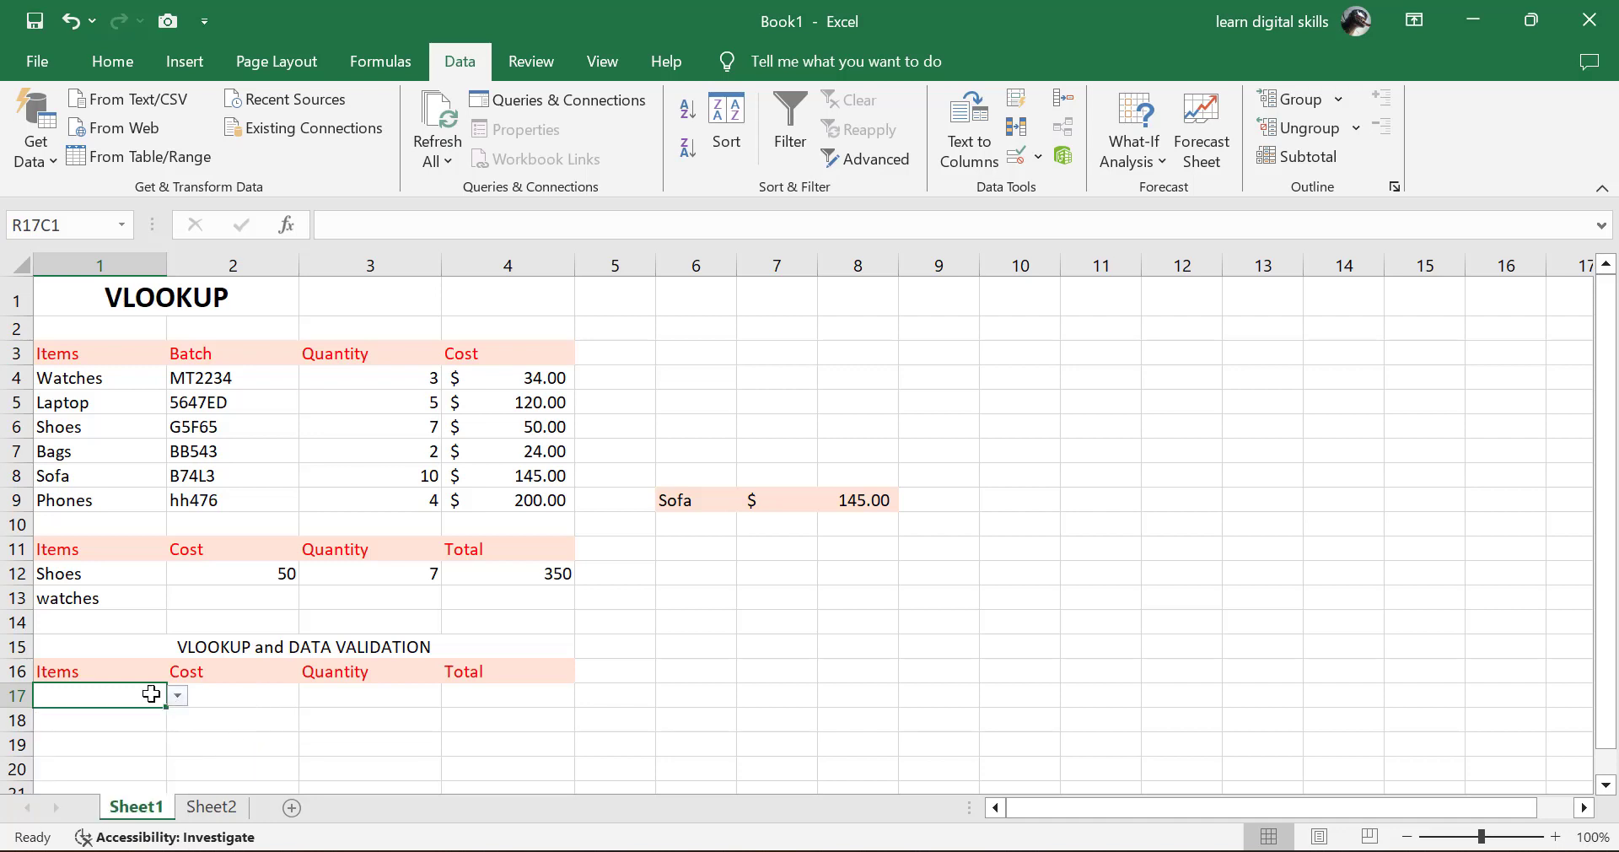
left_click(188, 696)
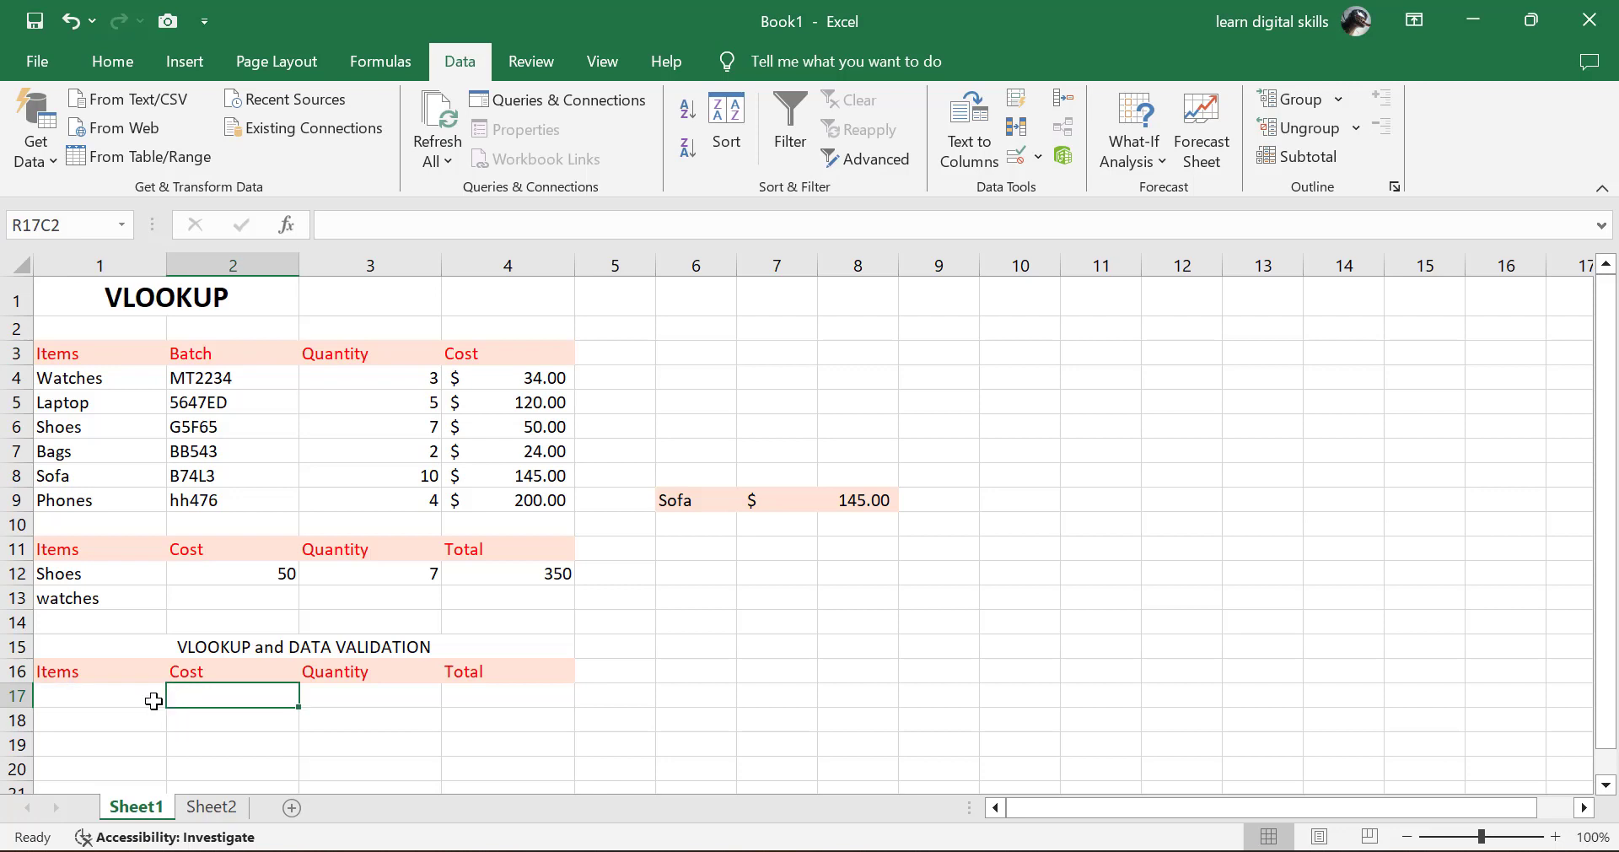
left_click(152, 696)
left_click(178, 696)
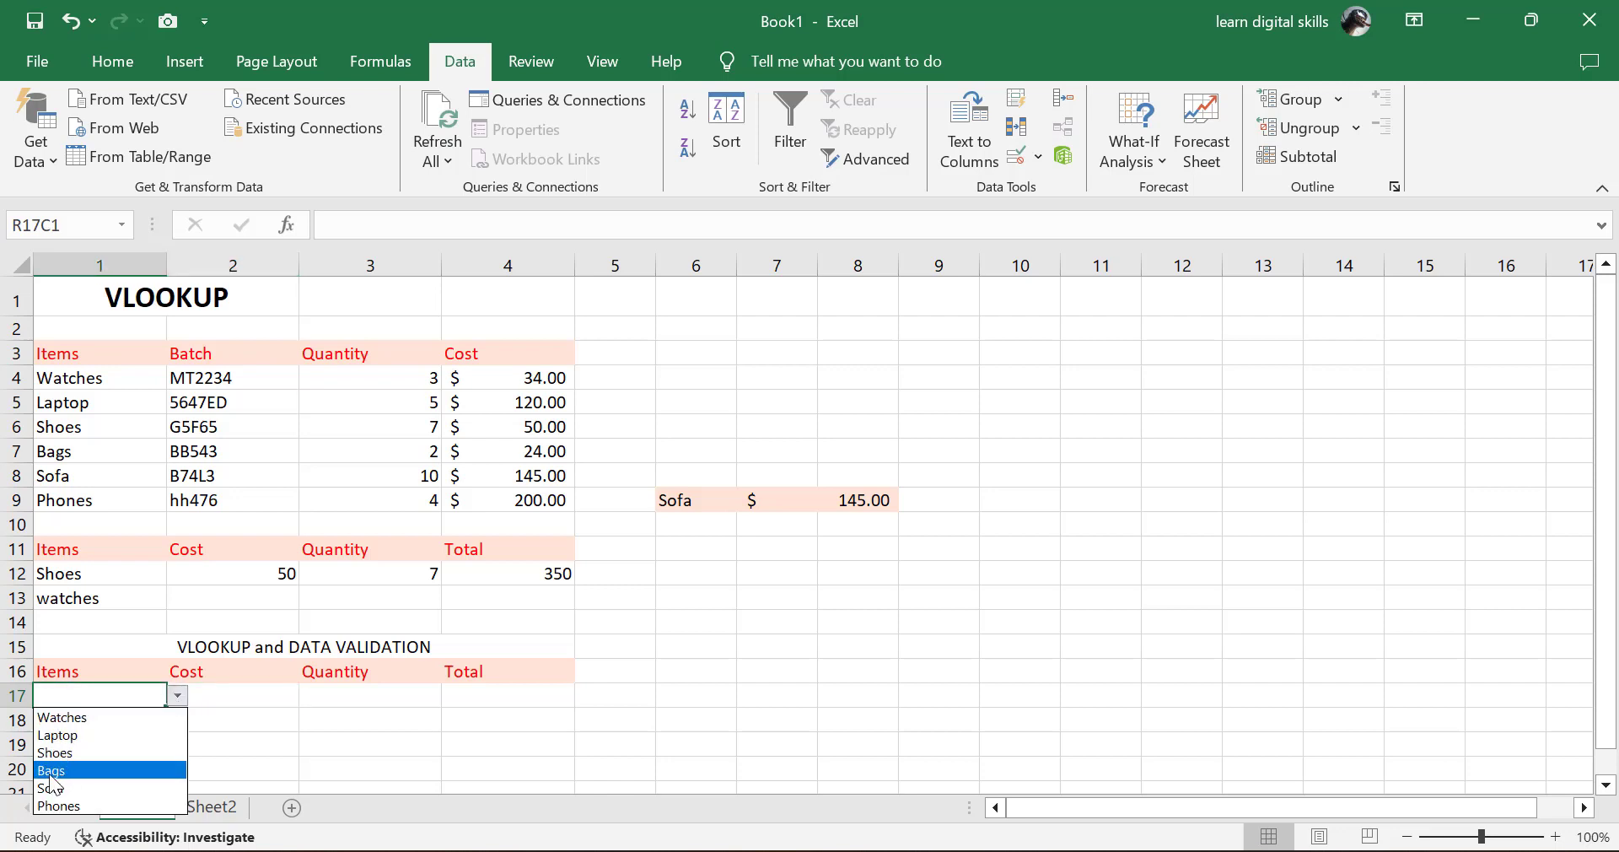
left_click(59, 805)
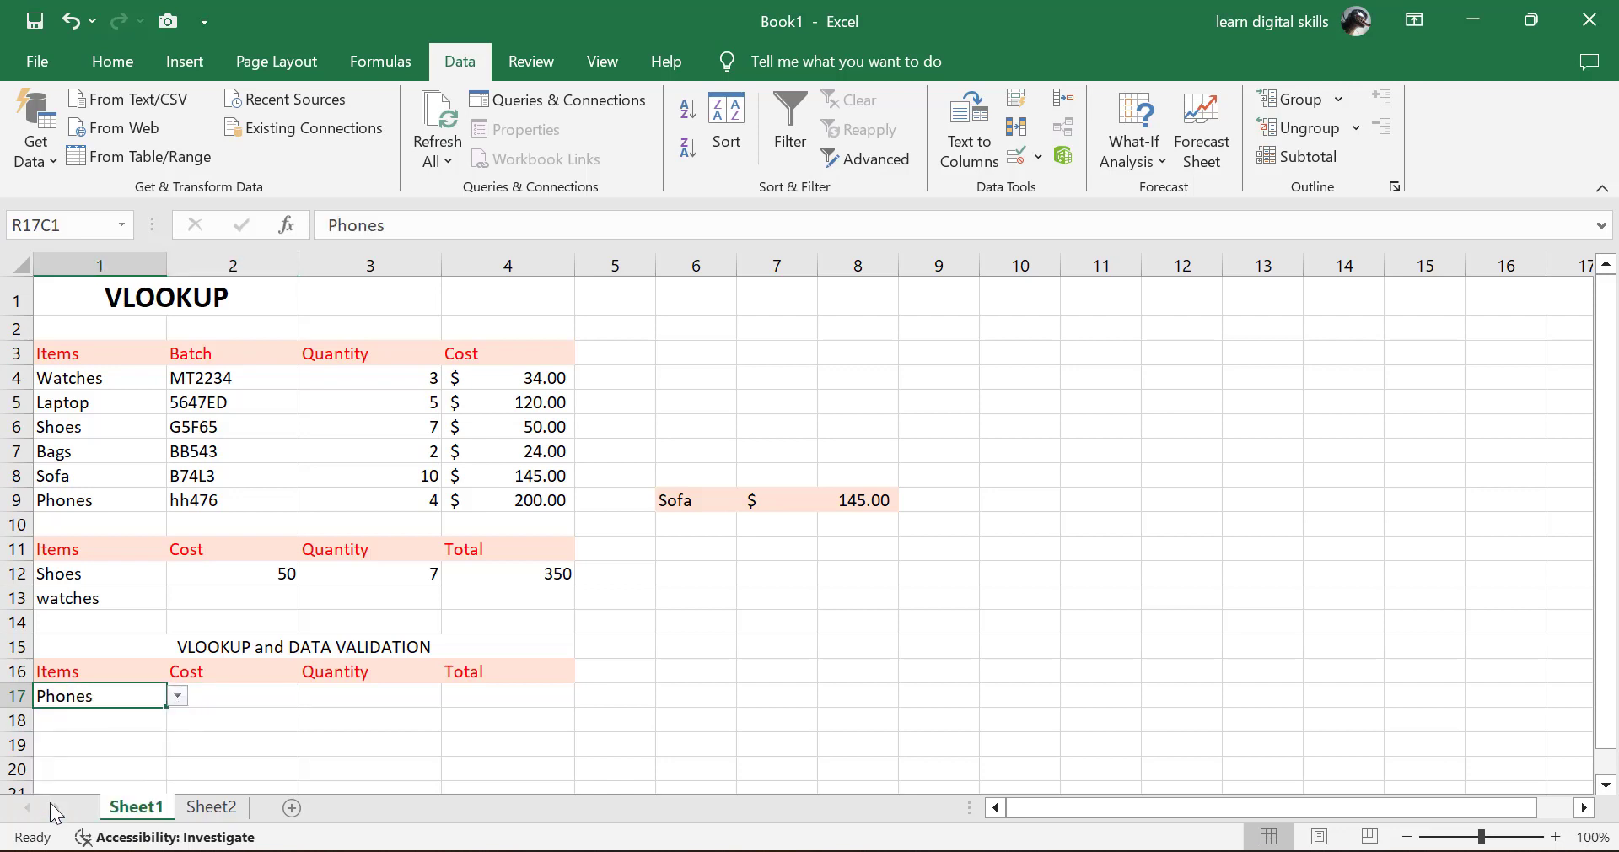
left_click(234, 690)
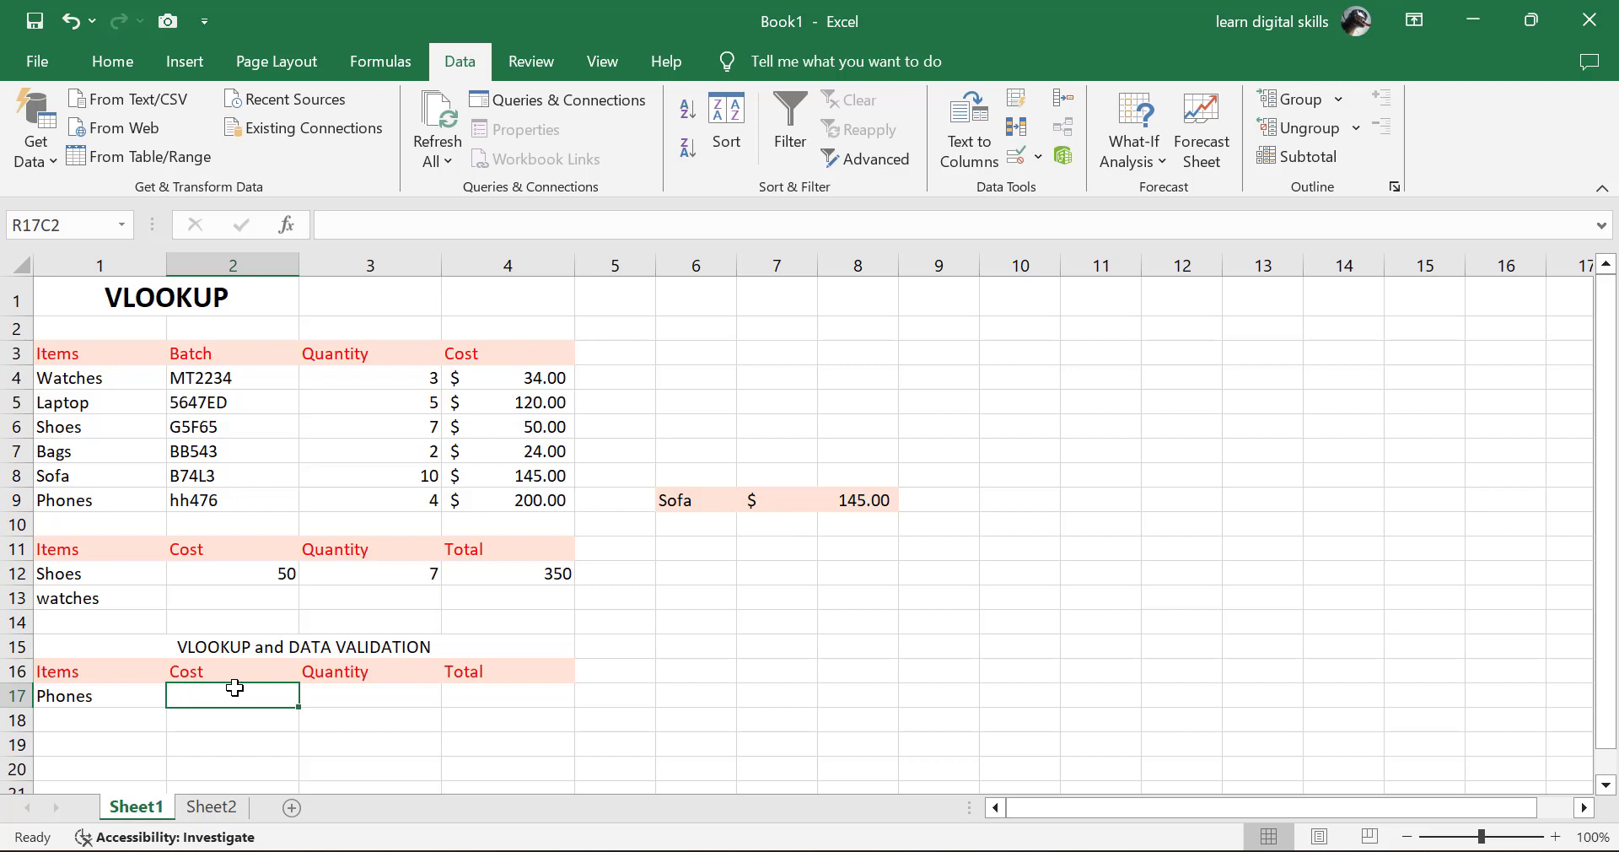
Step: Enter =VLOOKUP(R17C1, R4C1:R9C4, 4, 0) in R17C2, returning 200 for Phones
type("=")
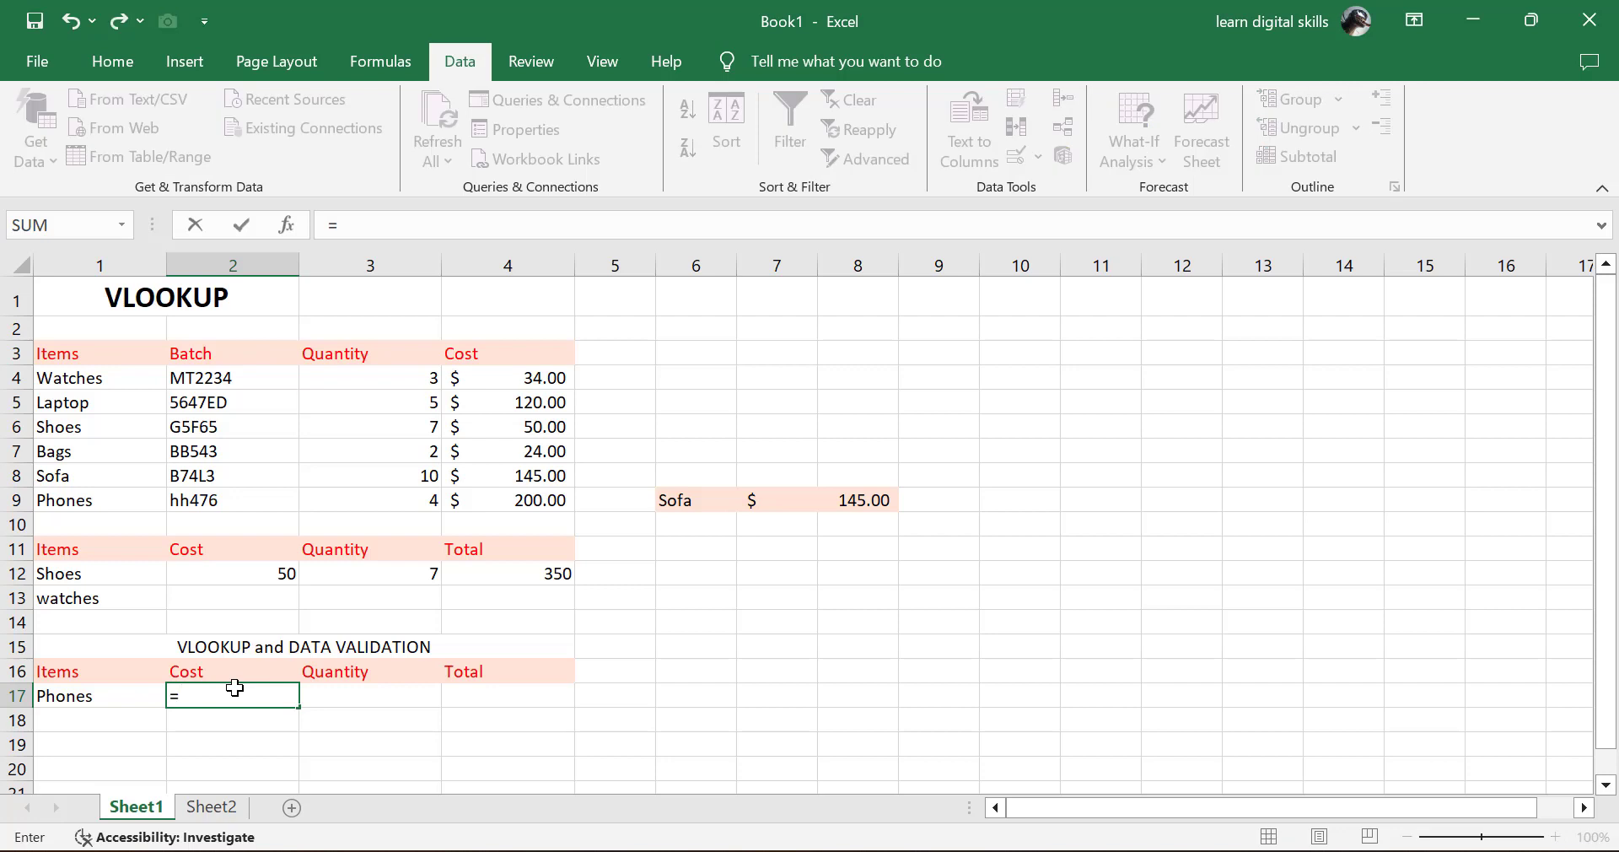
type("vl")
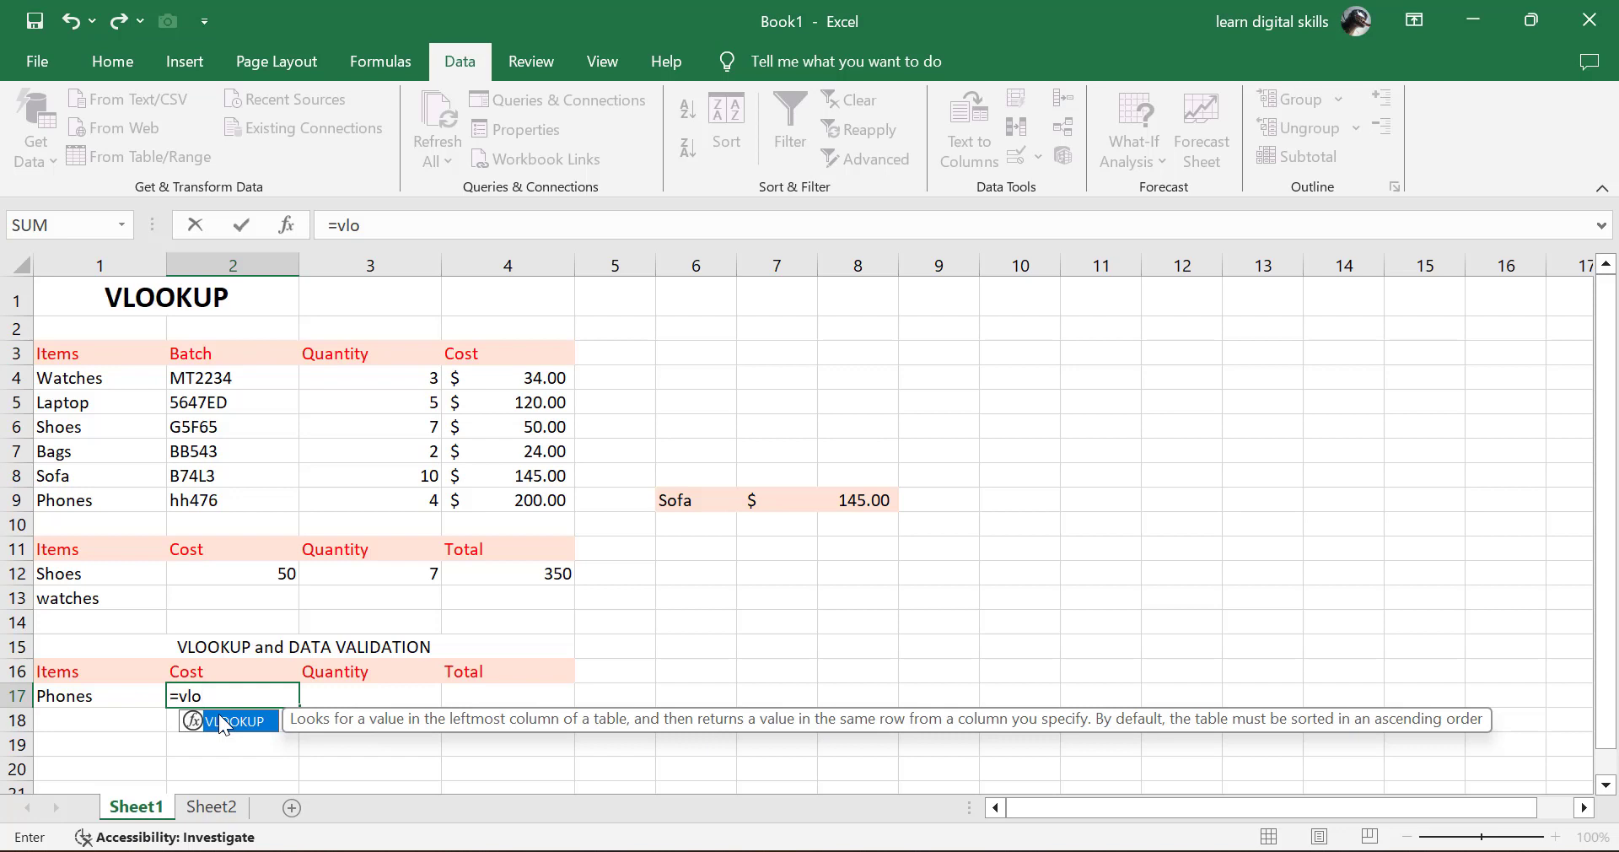
type("o")
double_click(219, 720)
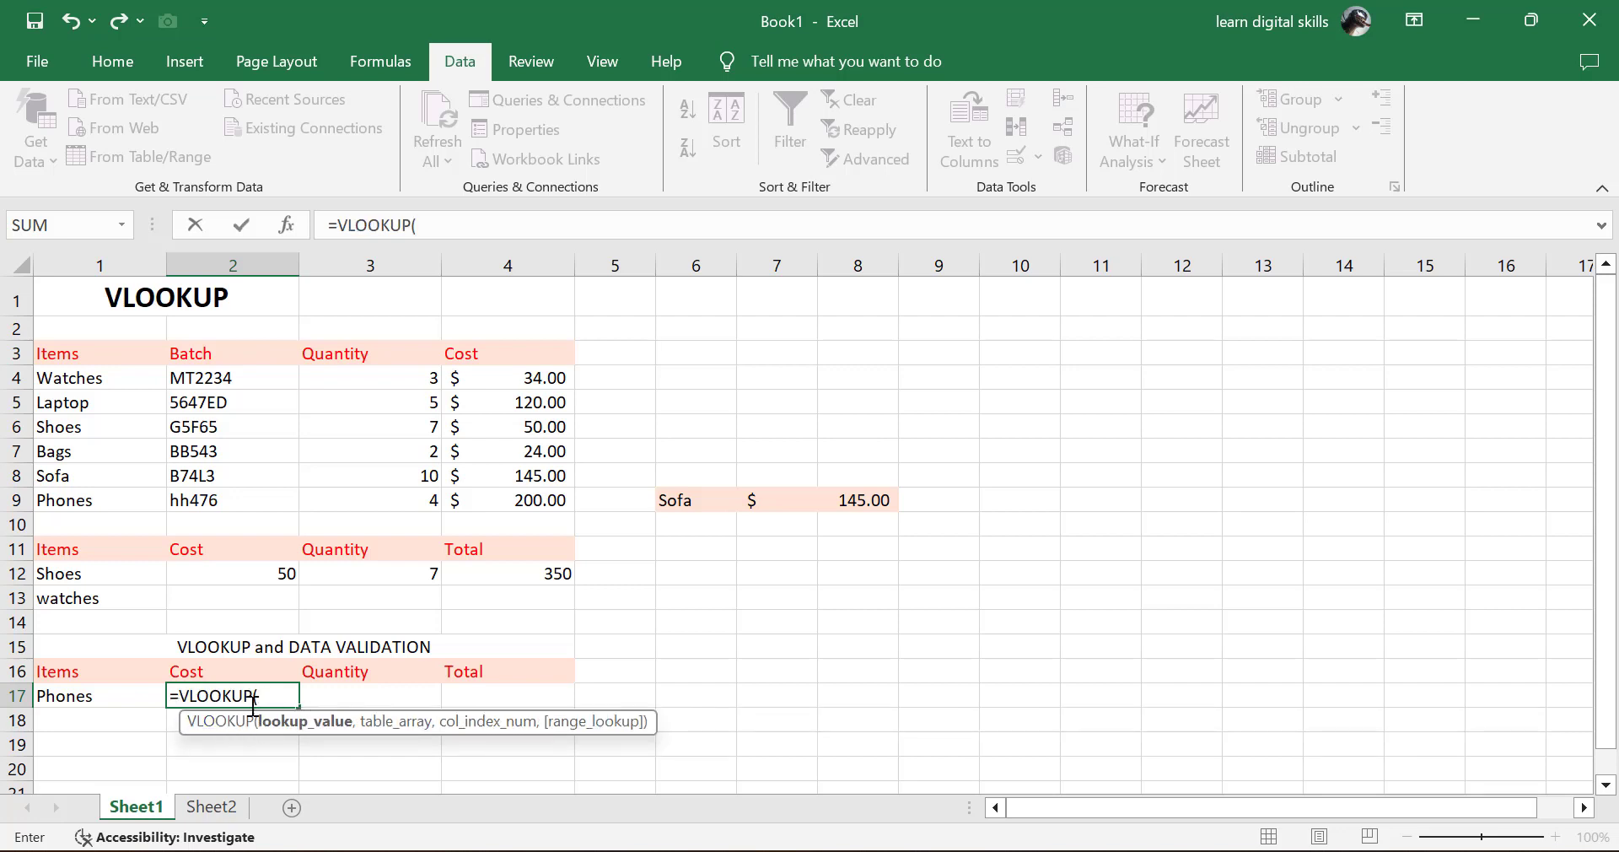
left_click(116, 700)
type(",")
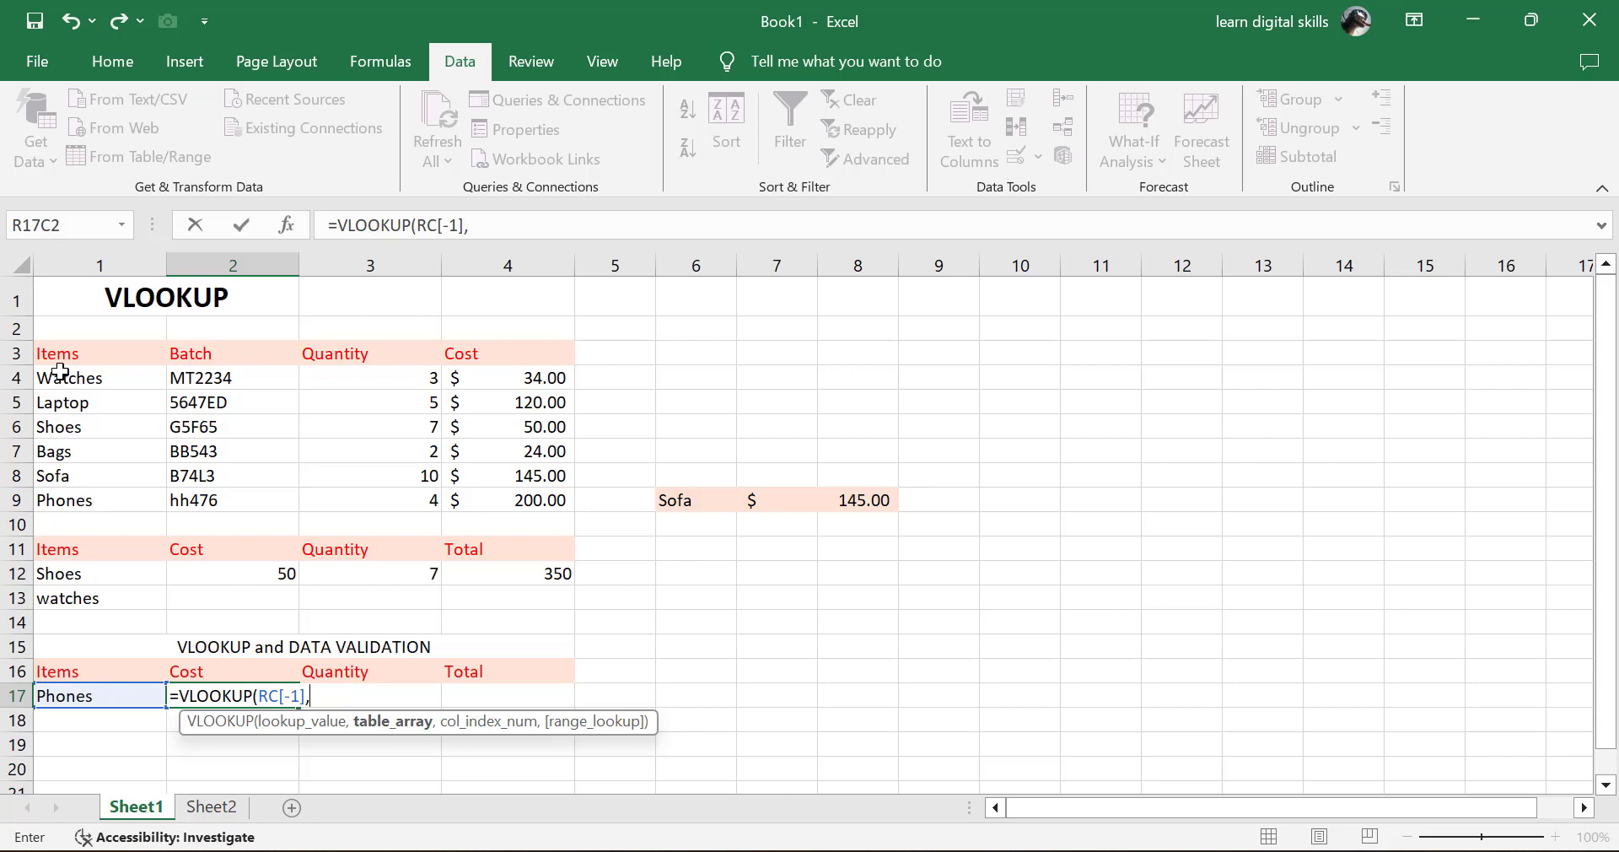
left_click_drag(59, 376, 533, 503)
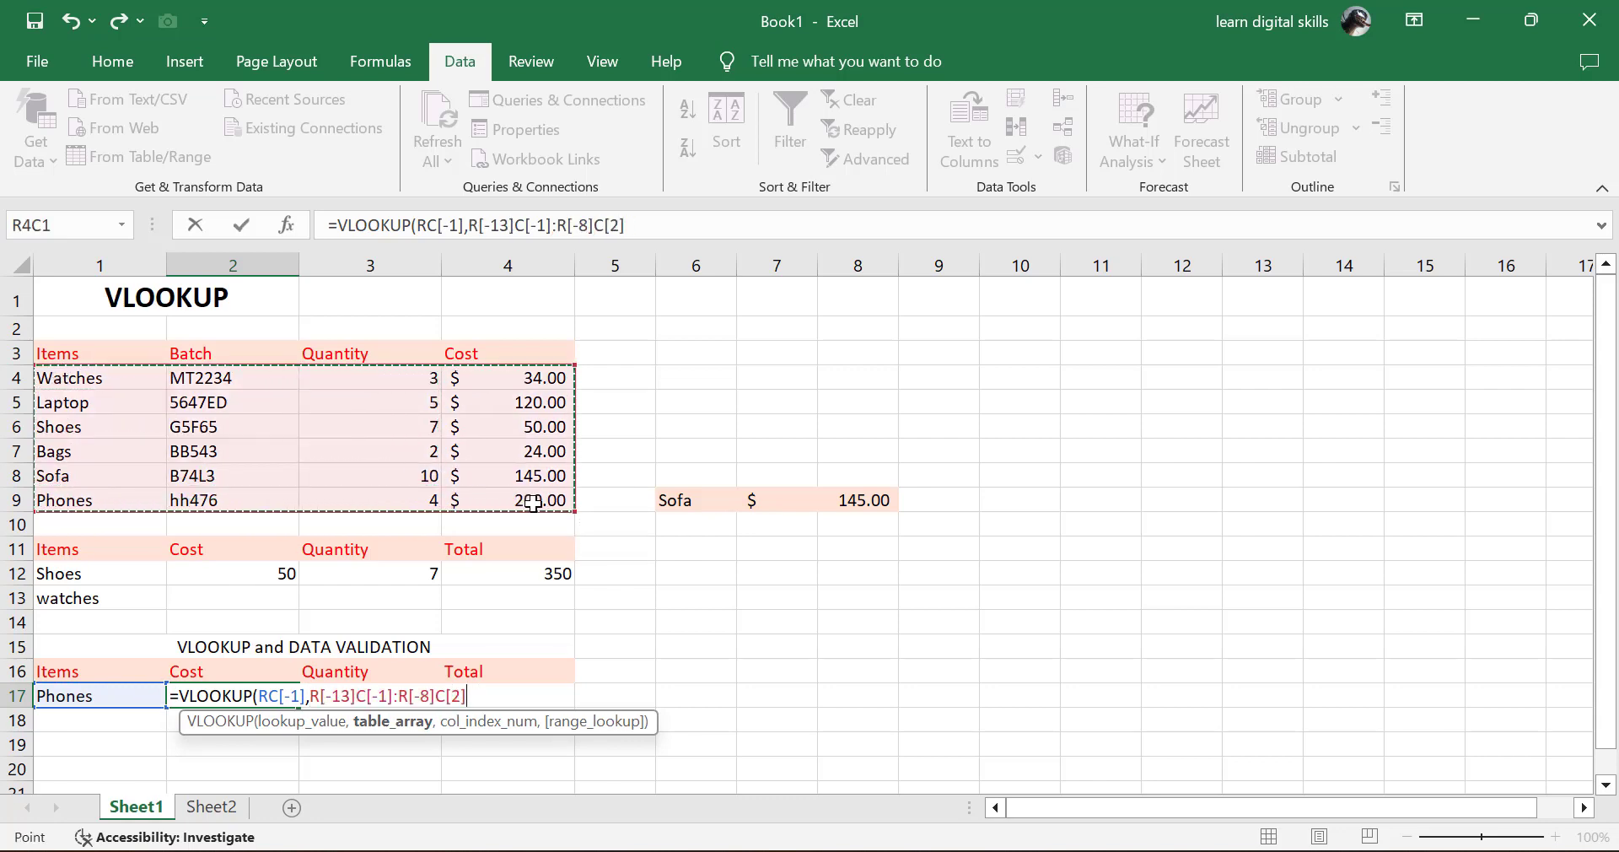
type(",")
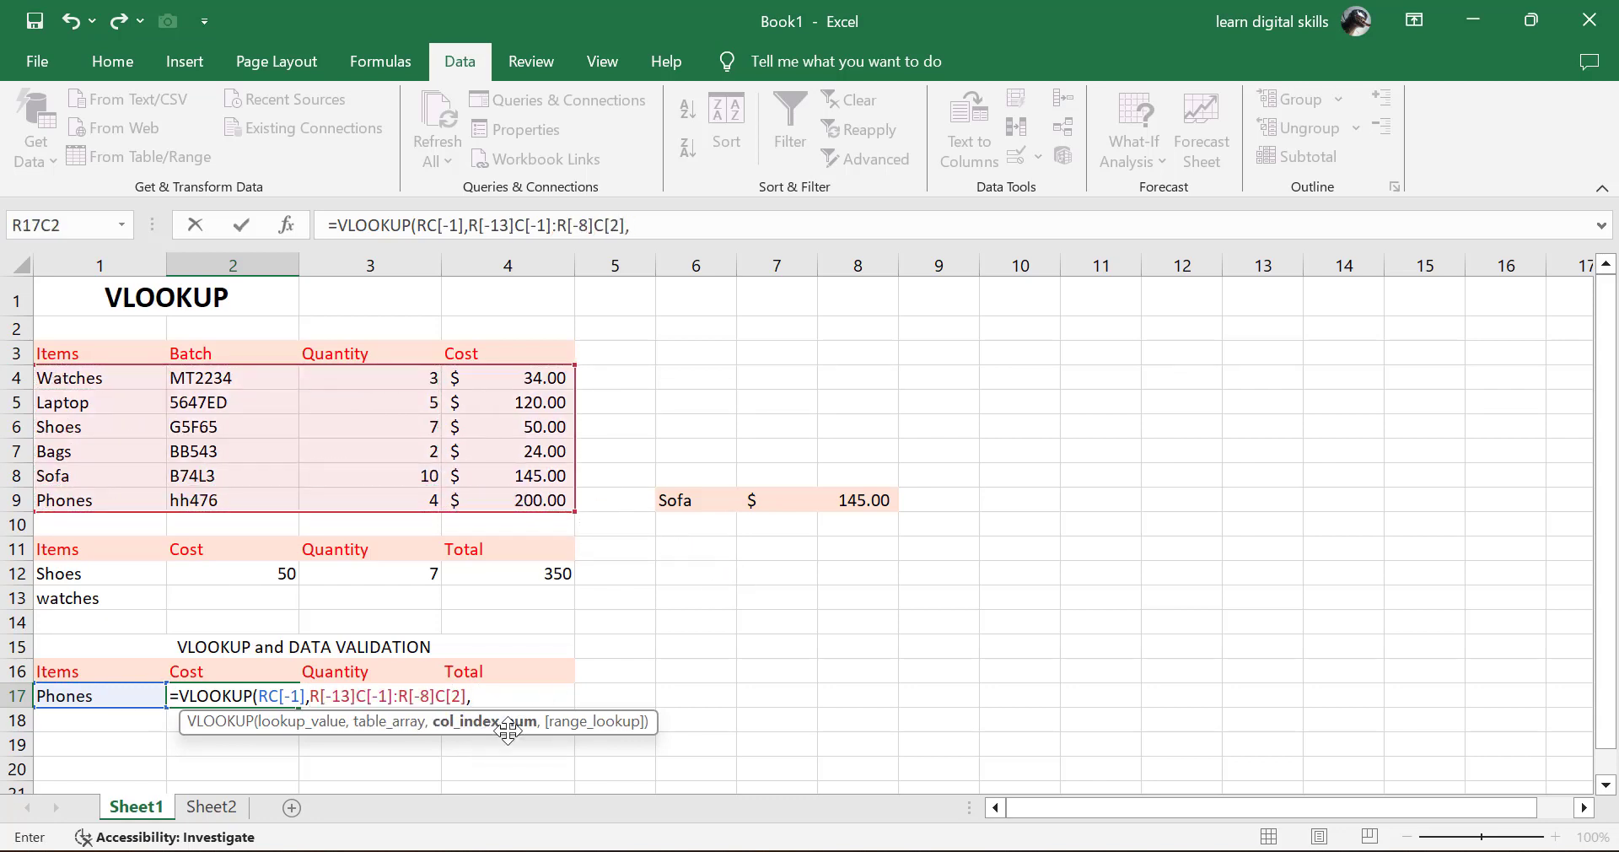
type("4,")
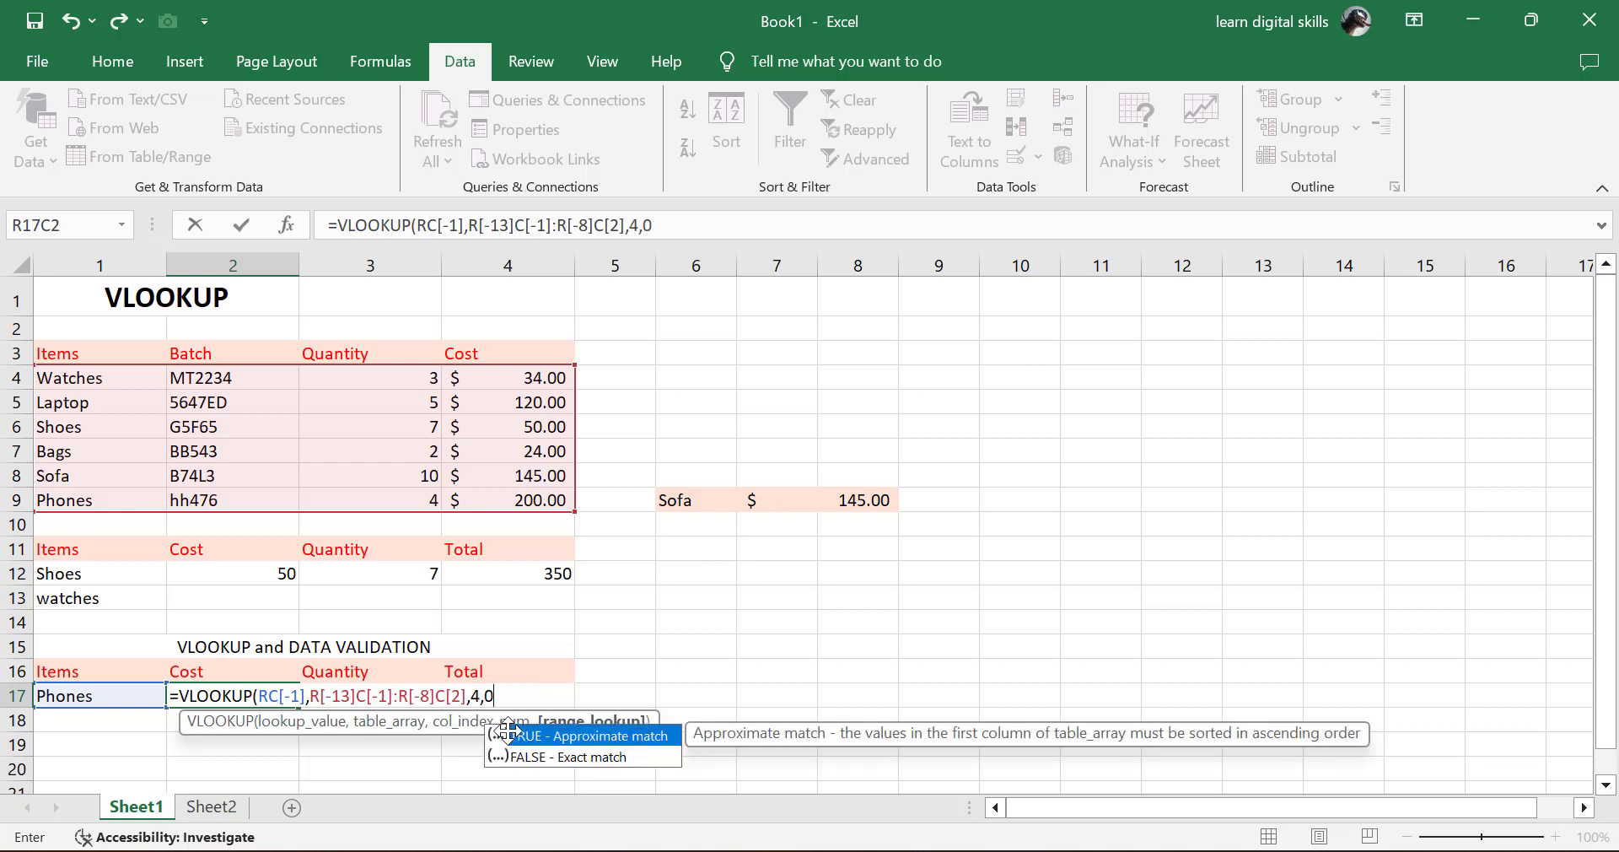
type("0)")
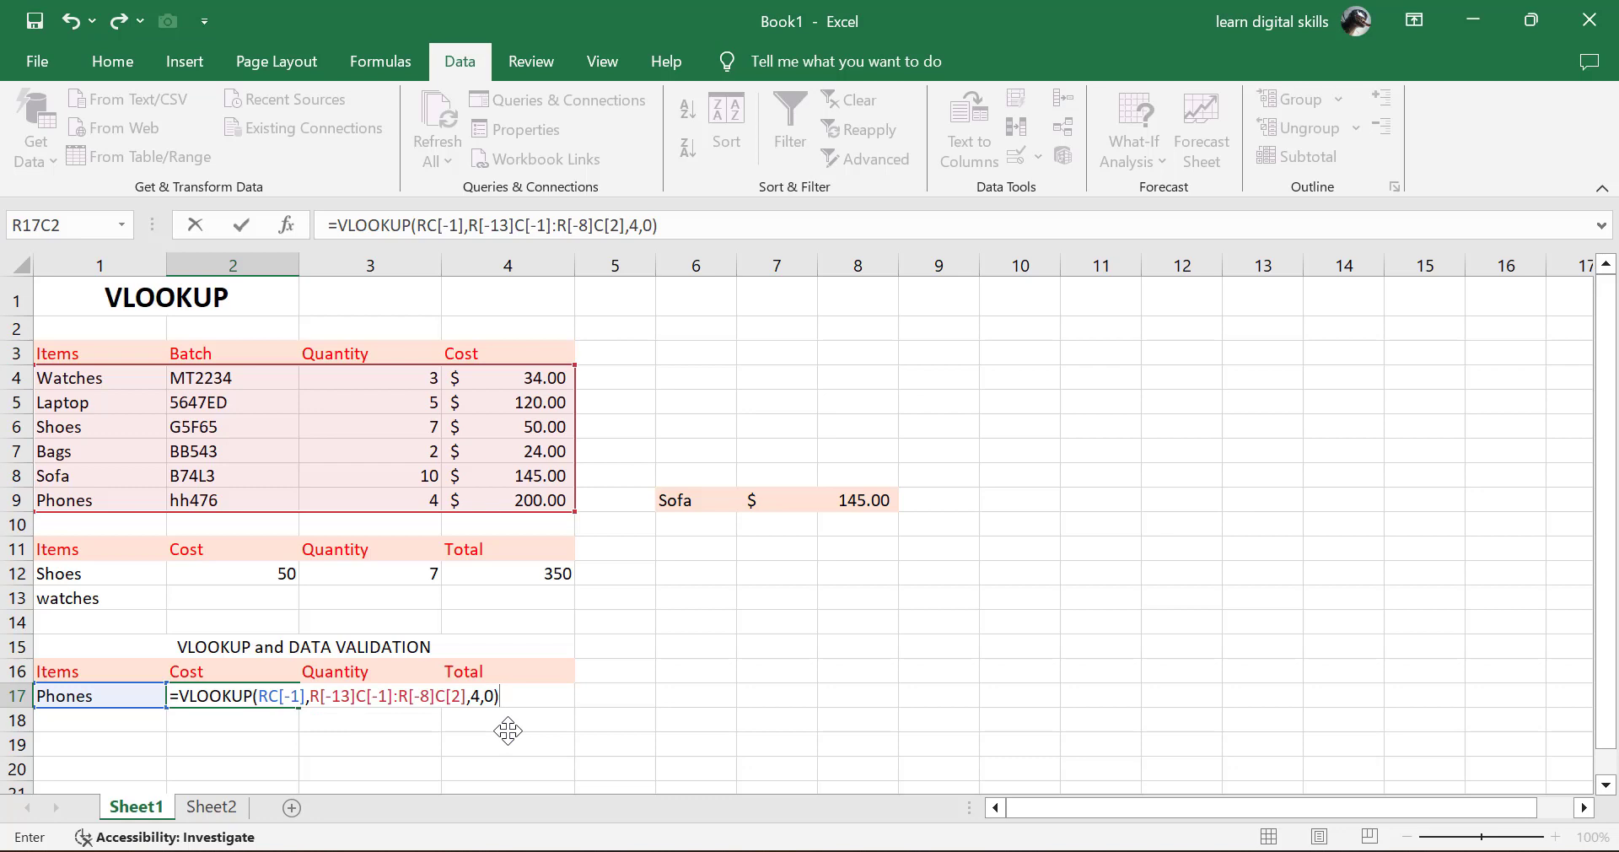
key("Return")
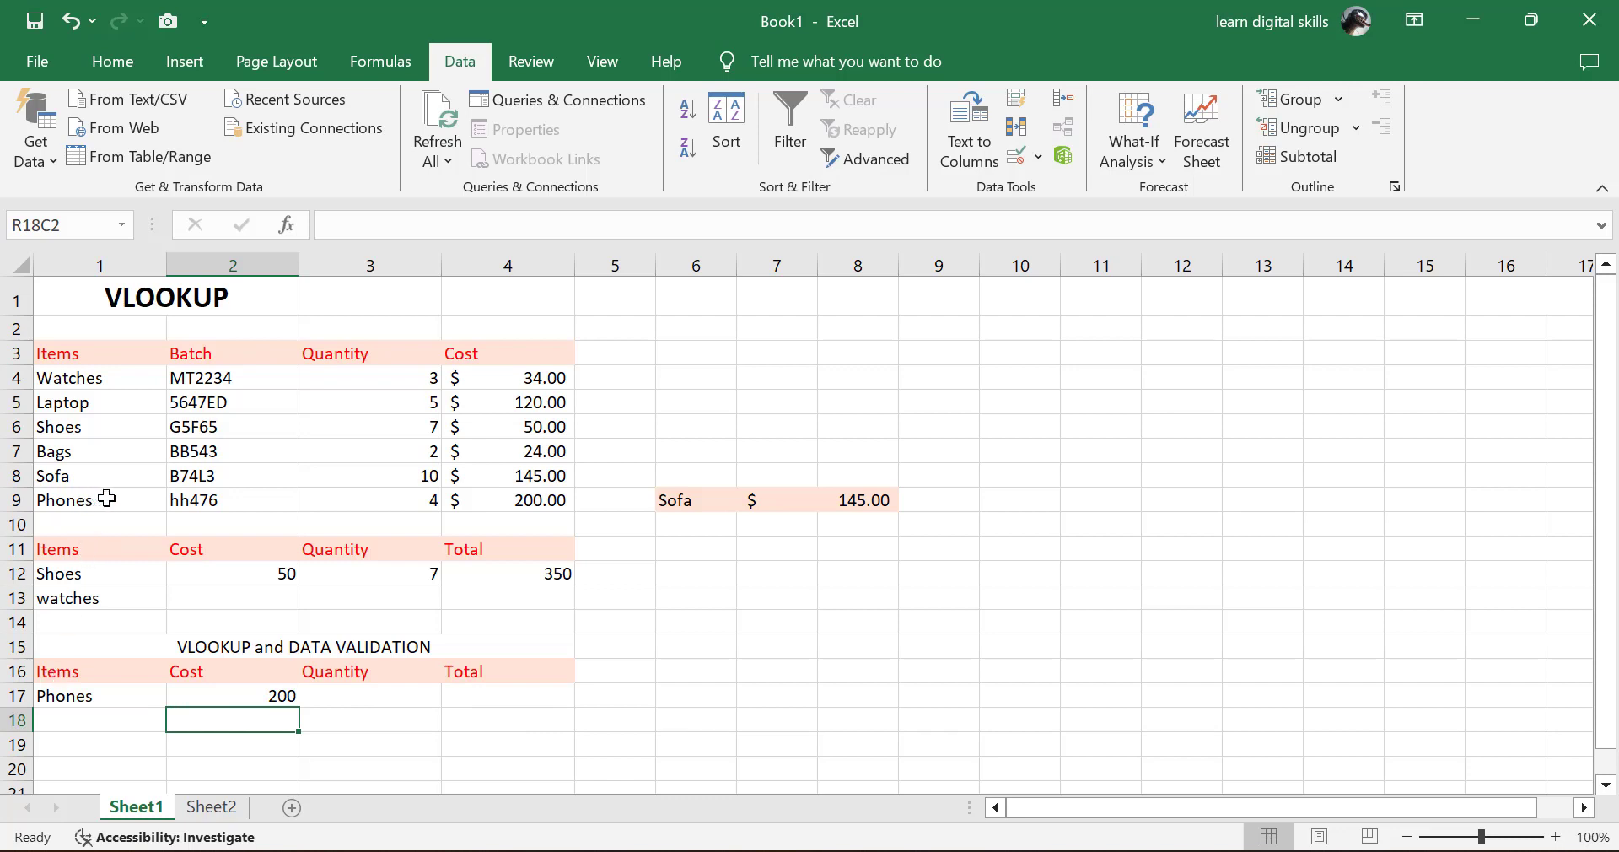
Step: Enter a quantity of 4 for Phones in R17C3
left_click_drag(203, 499, 503, 507)
left_click(335, 699)
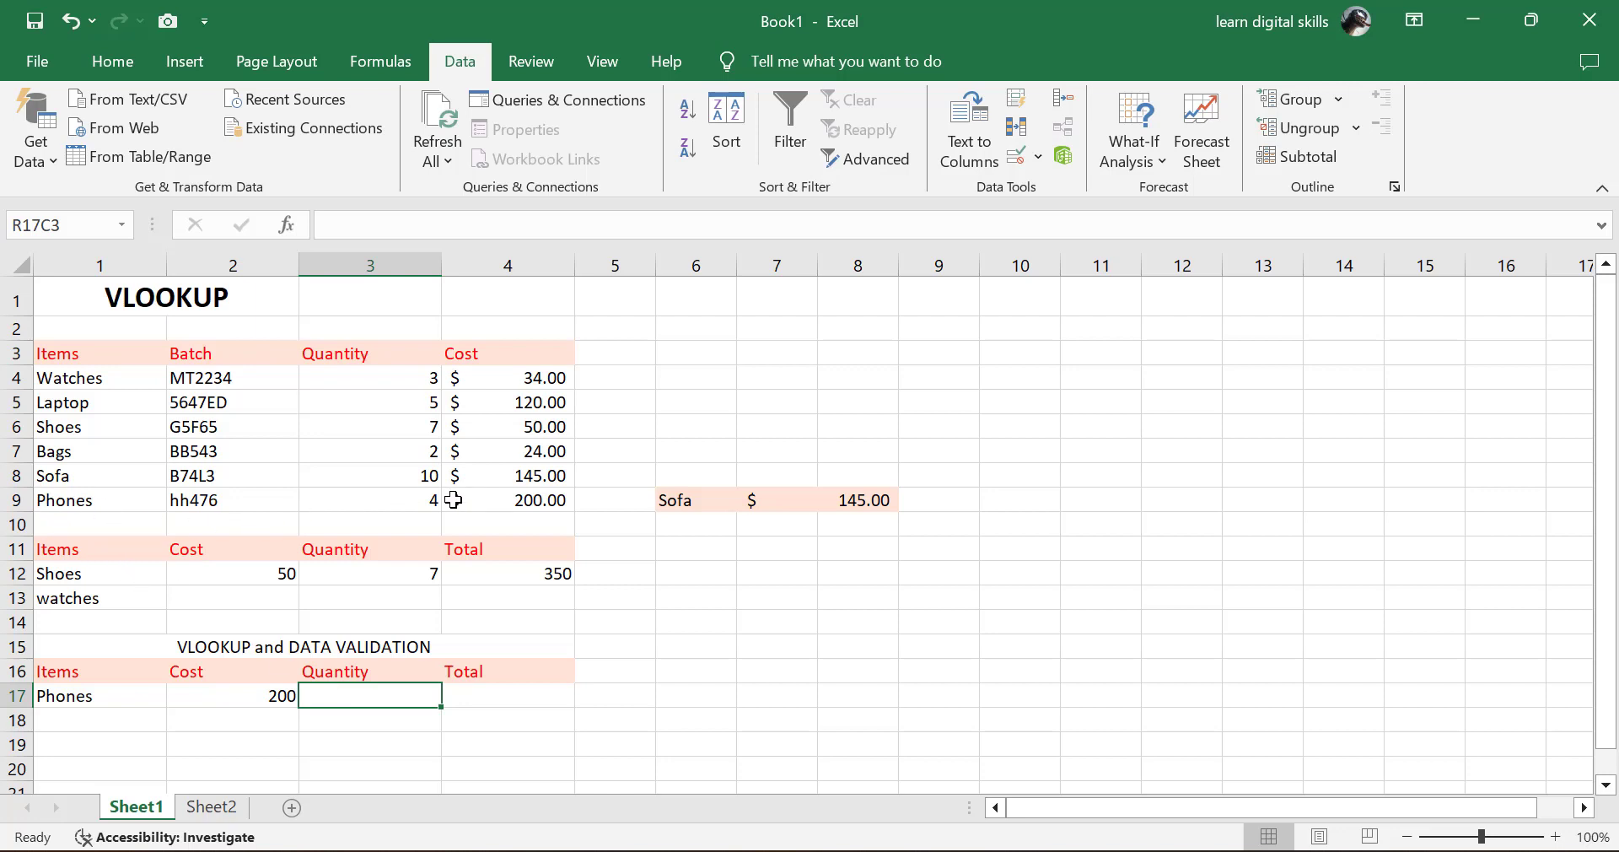
double_click(353, 700)
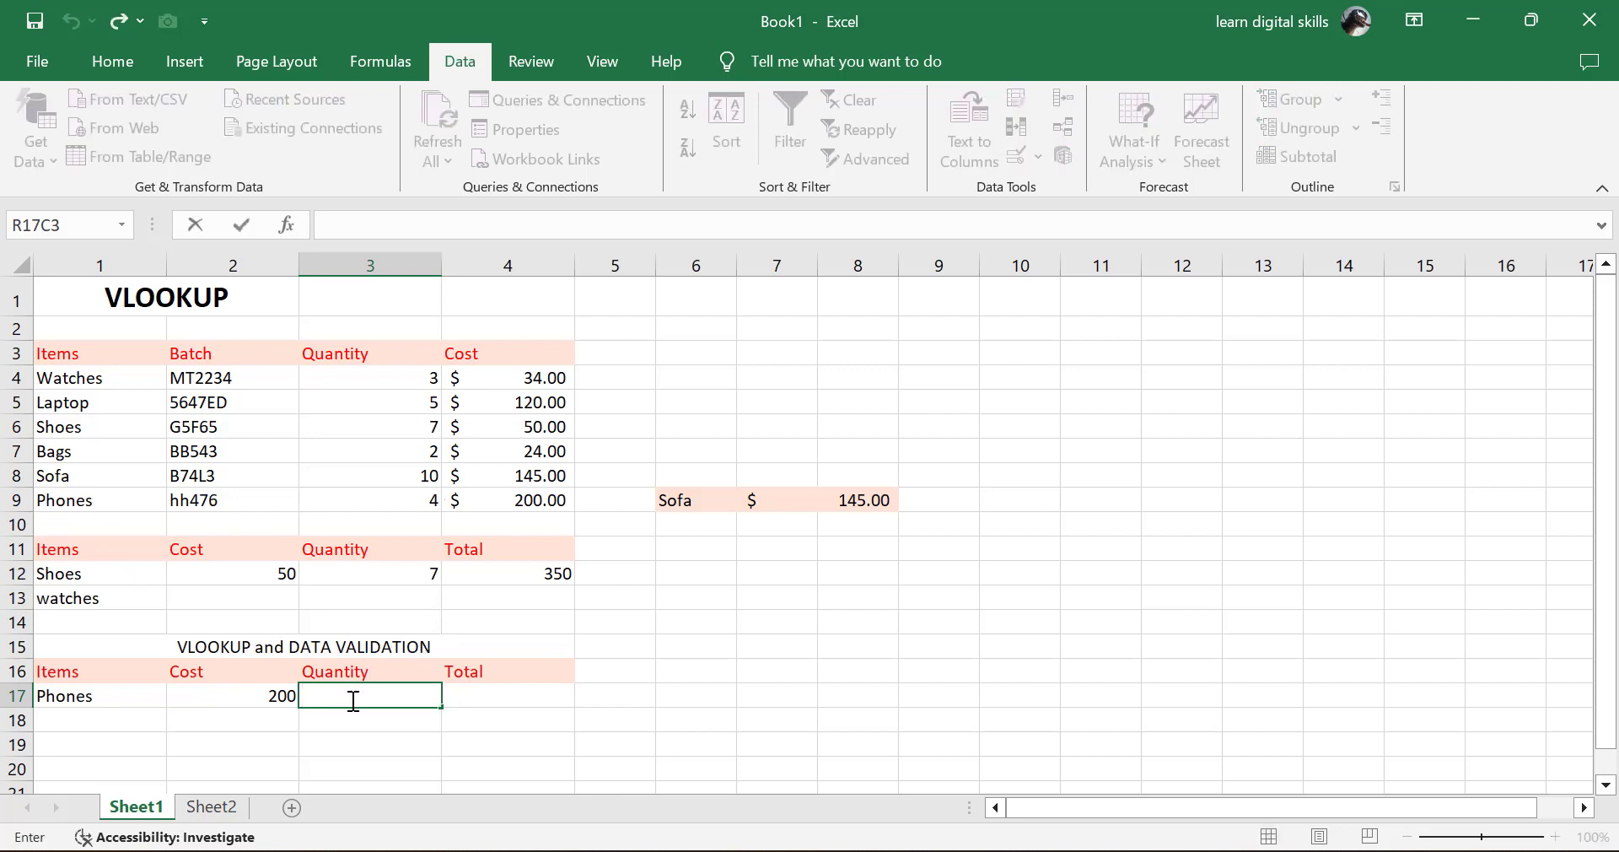
left_click(481, 697)
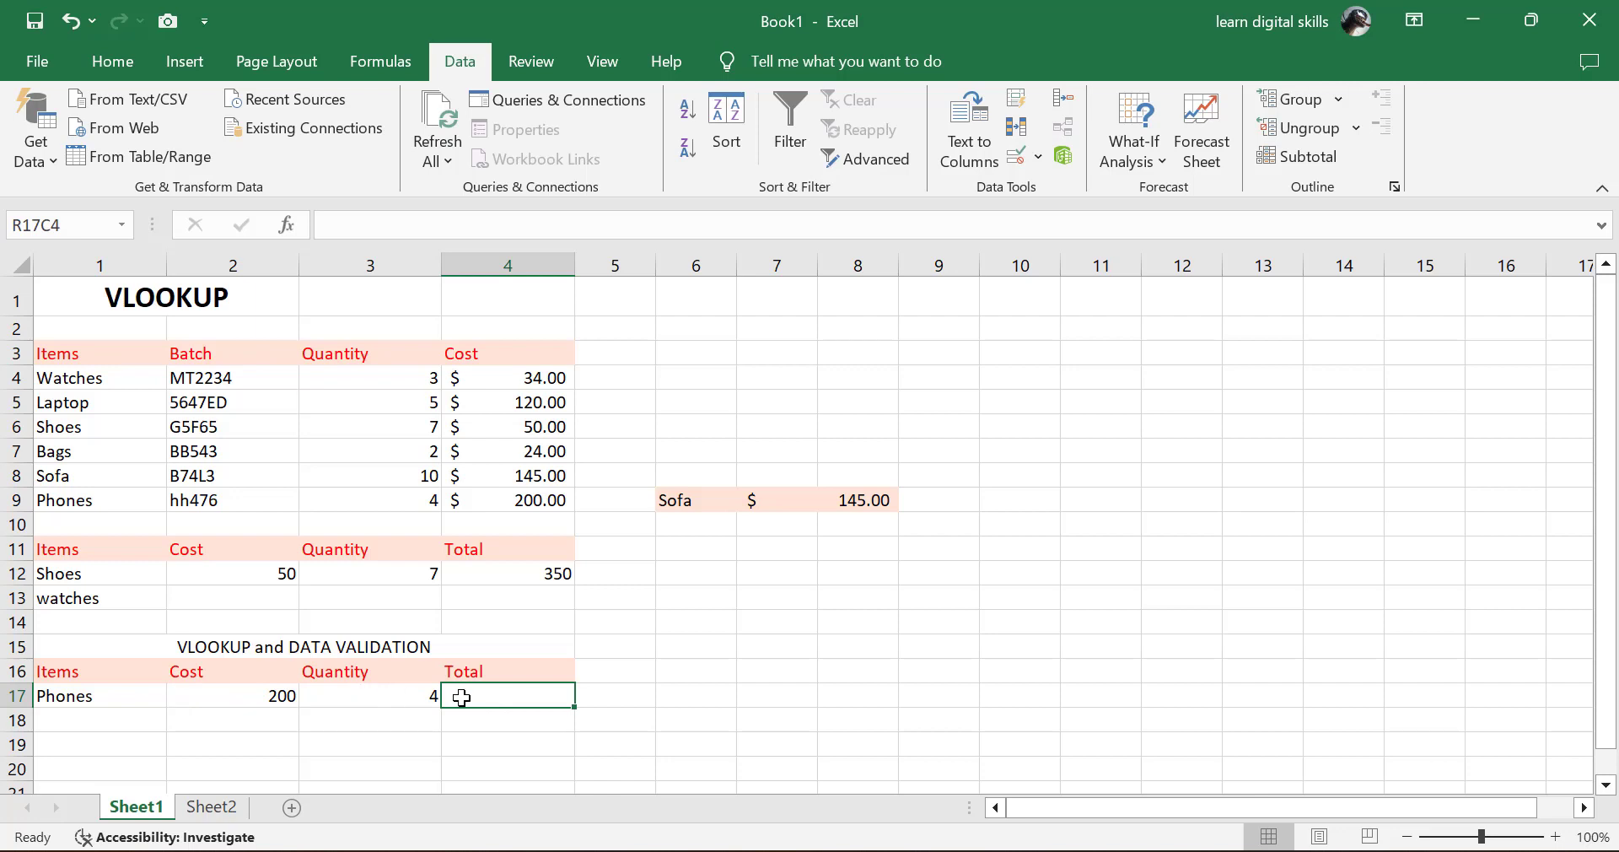
Step: Make R17C4 the formula =R17C2*R17C3, giving a total of 800
type("=")
left_click(278, 693)
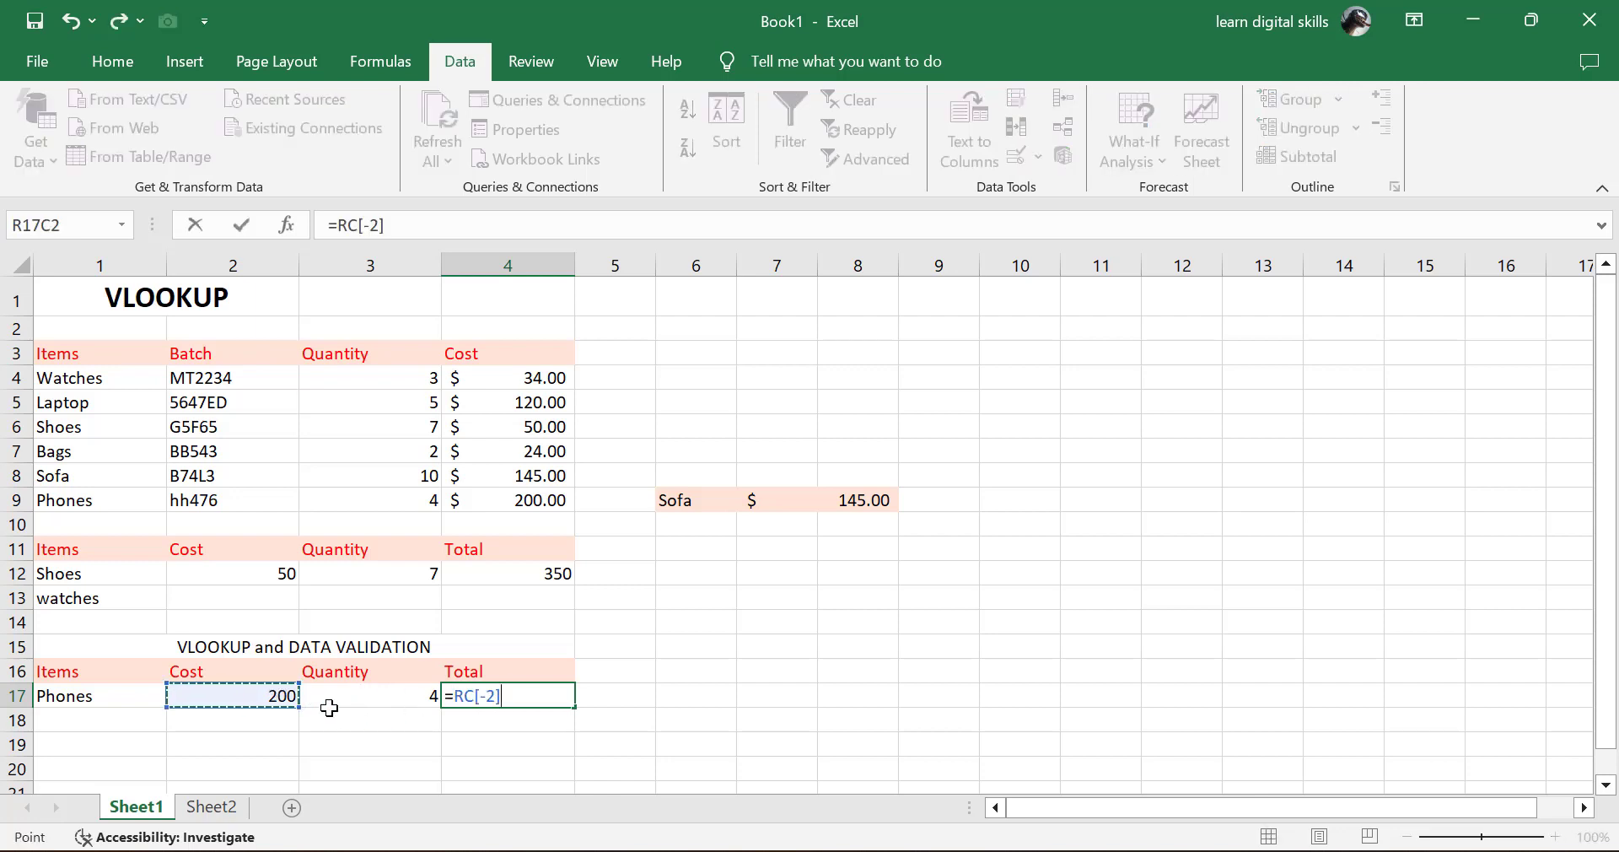
type("*")
left_click(364, 700)
key("Return")
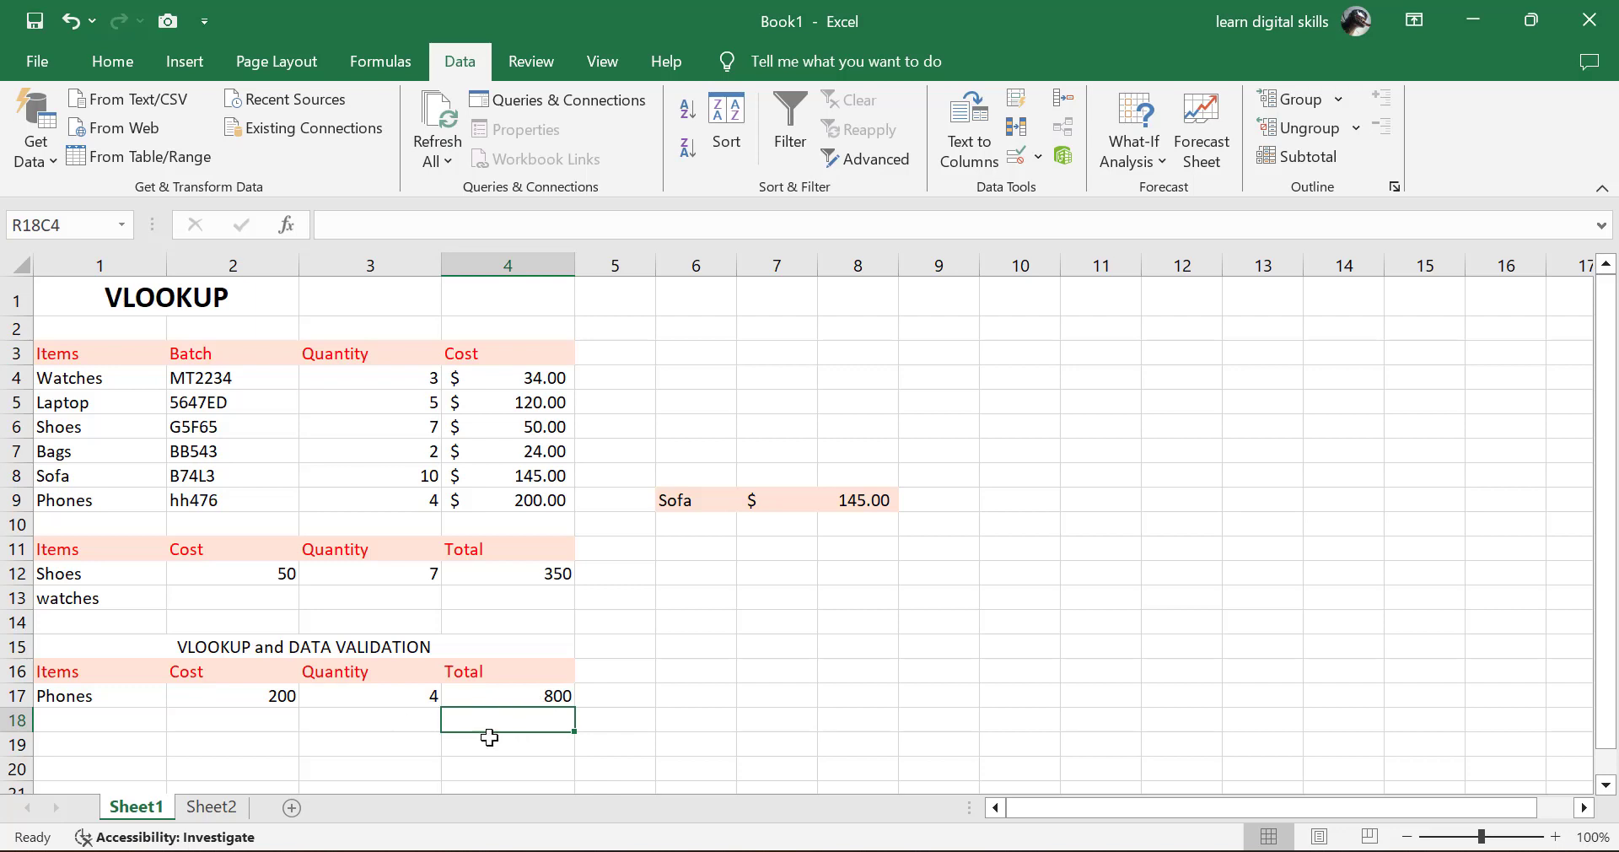
Step: Choose Shoes from the R17C1 item dropdown, so its cost becomes 50
left_click(129, 701)
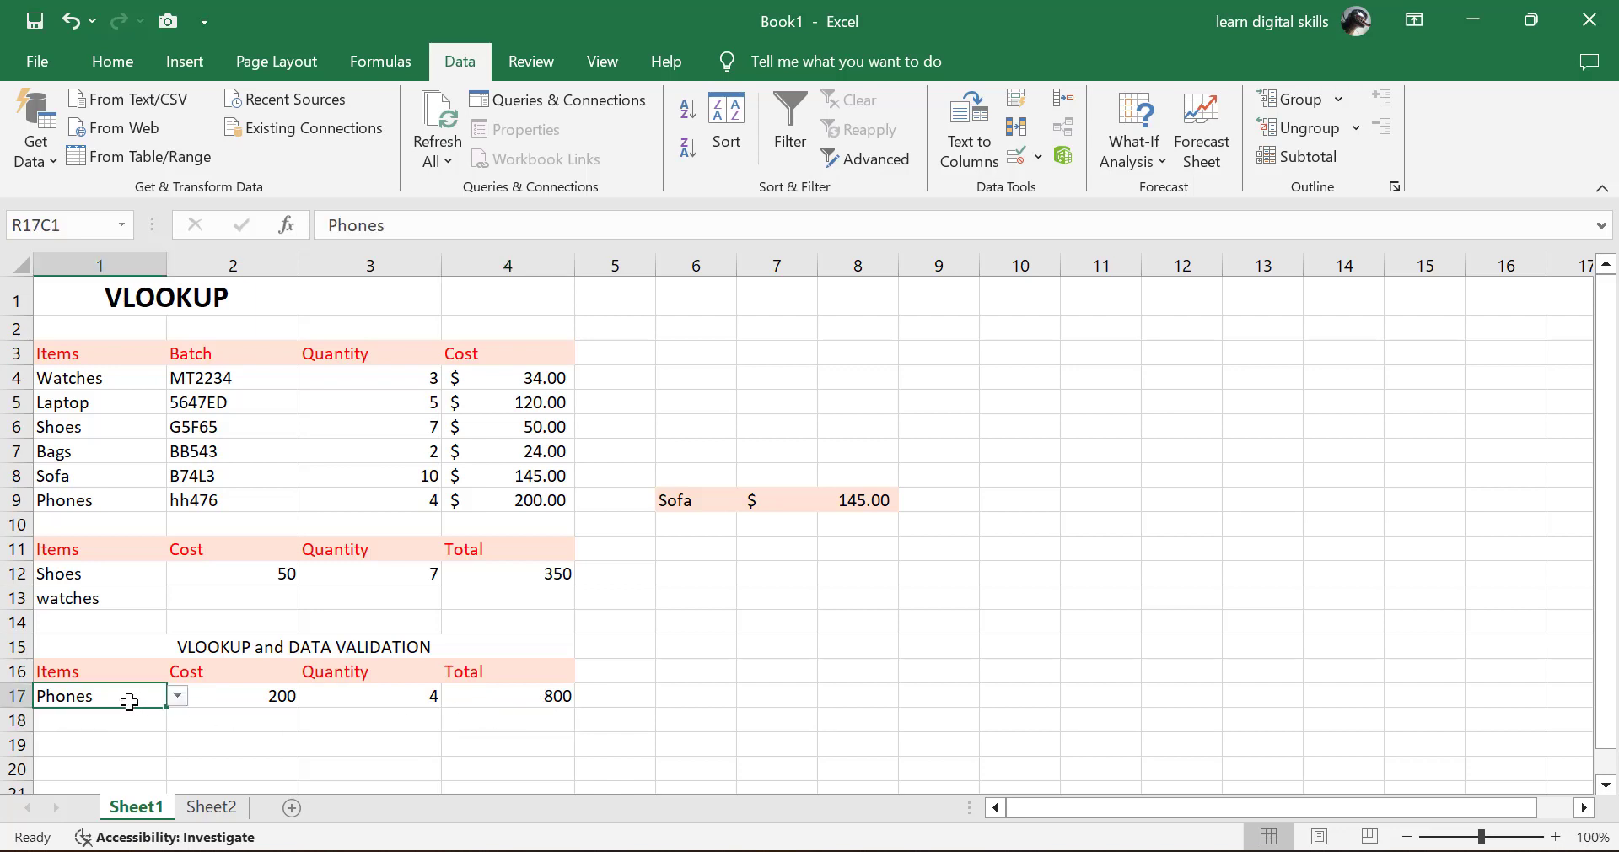
left_click(179, 697)
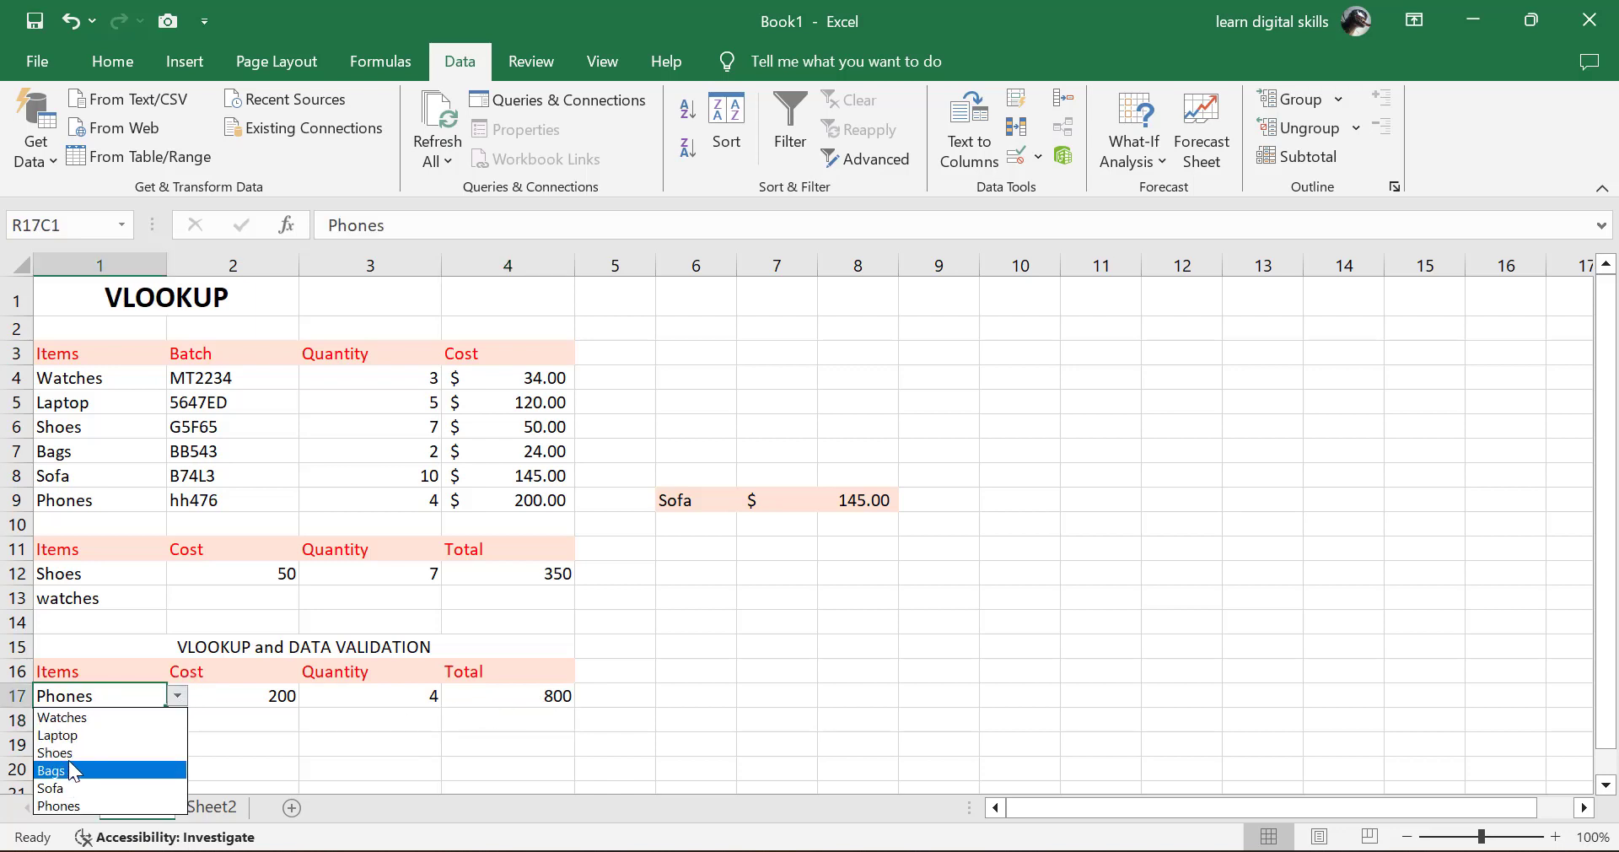
left_click(68, 756)
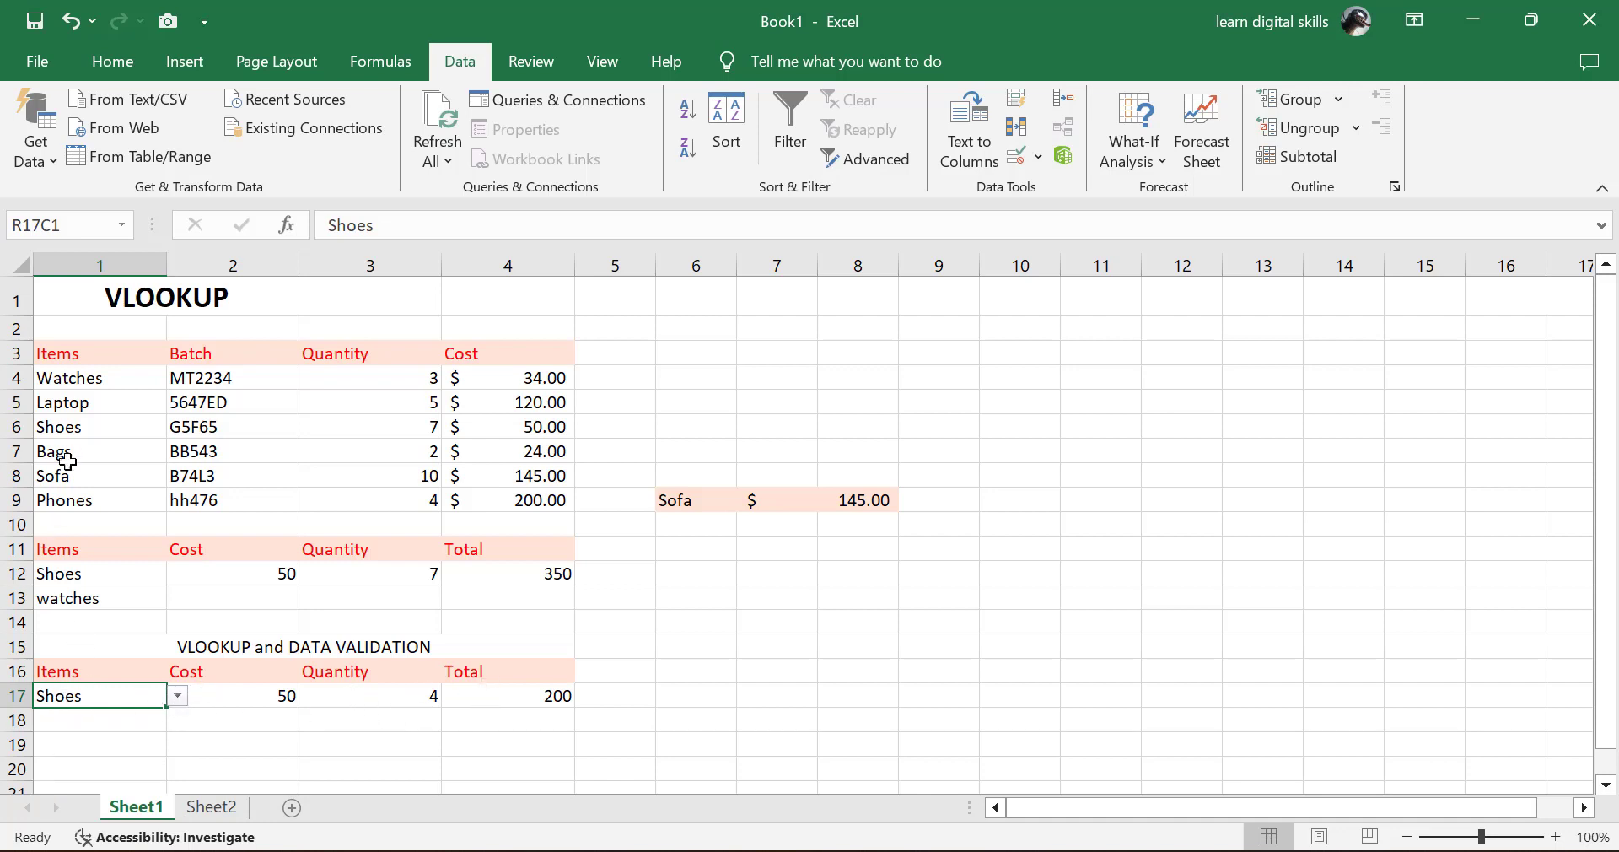
Step: Change the R17C3 quantity from 4 to 7, so the total becomes 350
left_click(426, 694)
double_click(427, 694)
left_click_drag(427, 694, 471, 694)
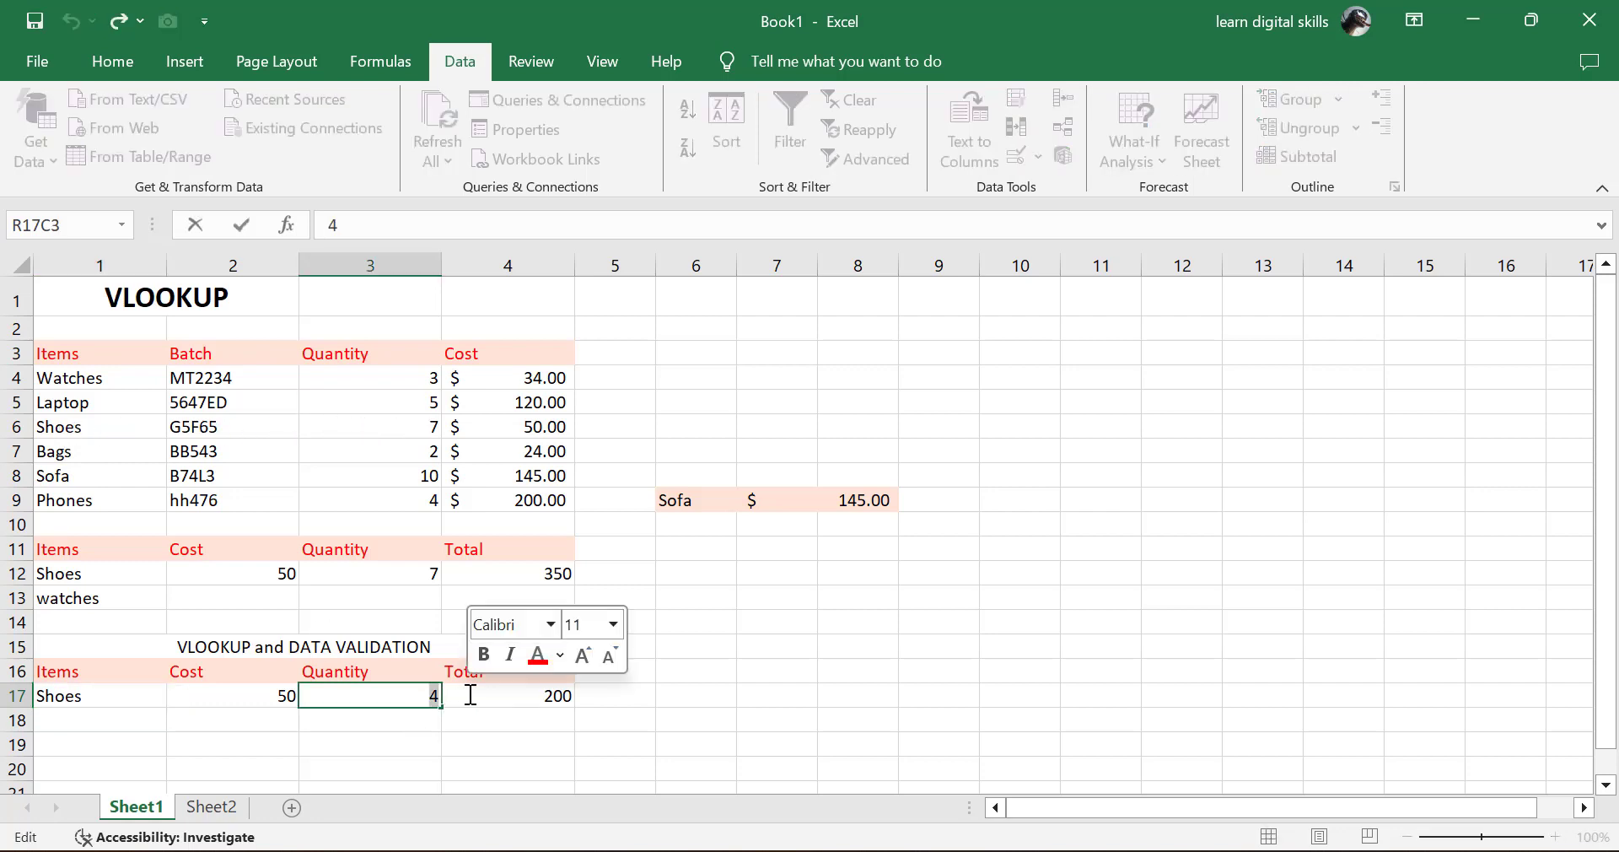
type("7")
key("Return")
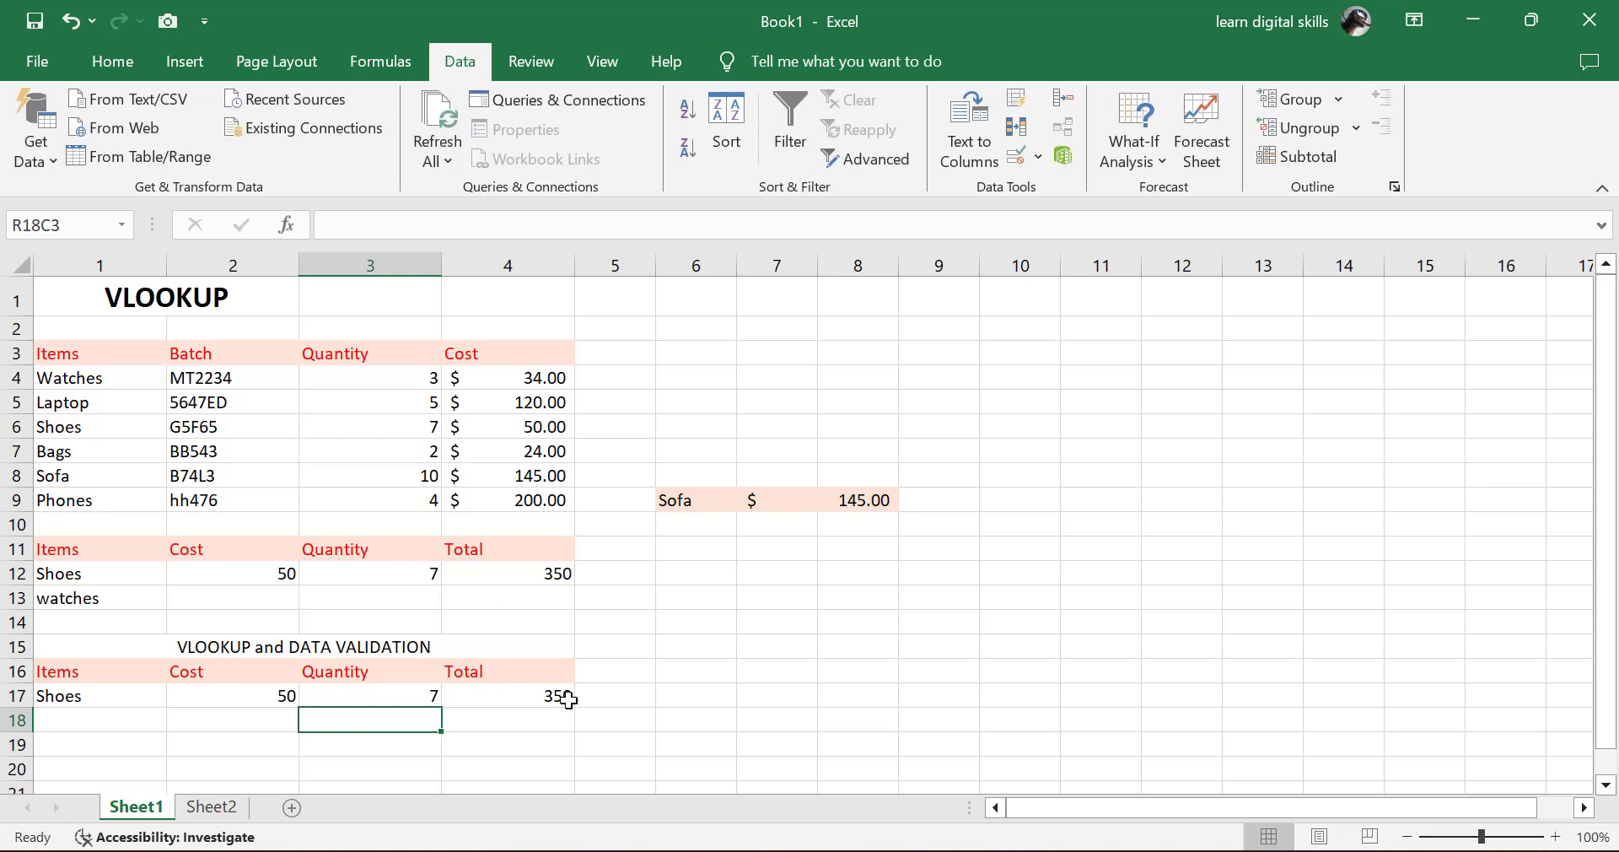